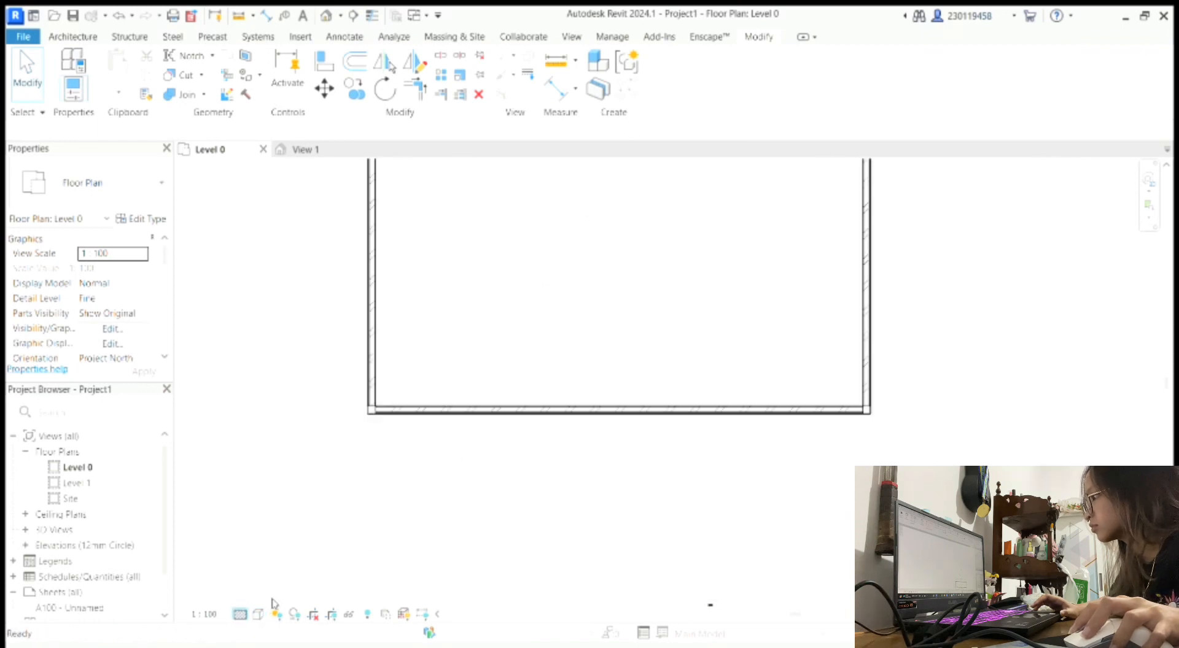
Start placing a Columns_Rectangular column near the plan's upper-left wall corner and open its type properties
{"action": "scroll", "coordinate": [376, 332], "scroll_direction": "up", "scroll_amount": 3}
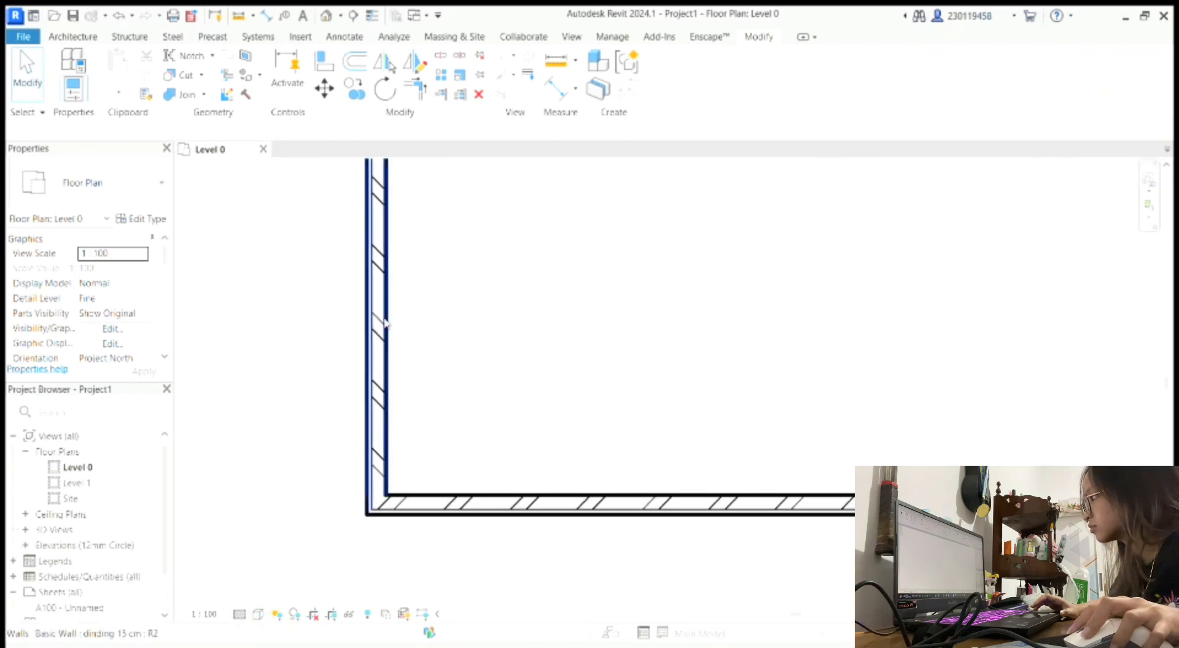
{"action": "left_click", "coordinate": [387, 322]}
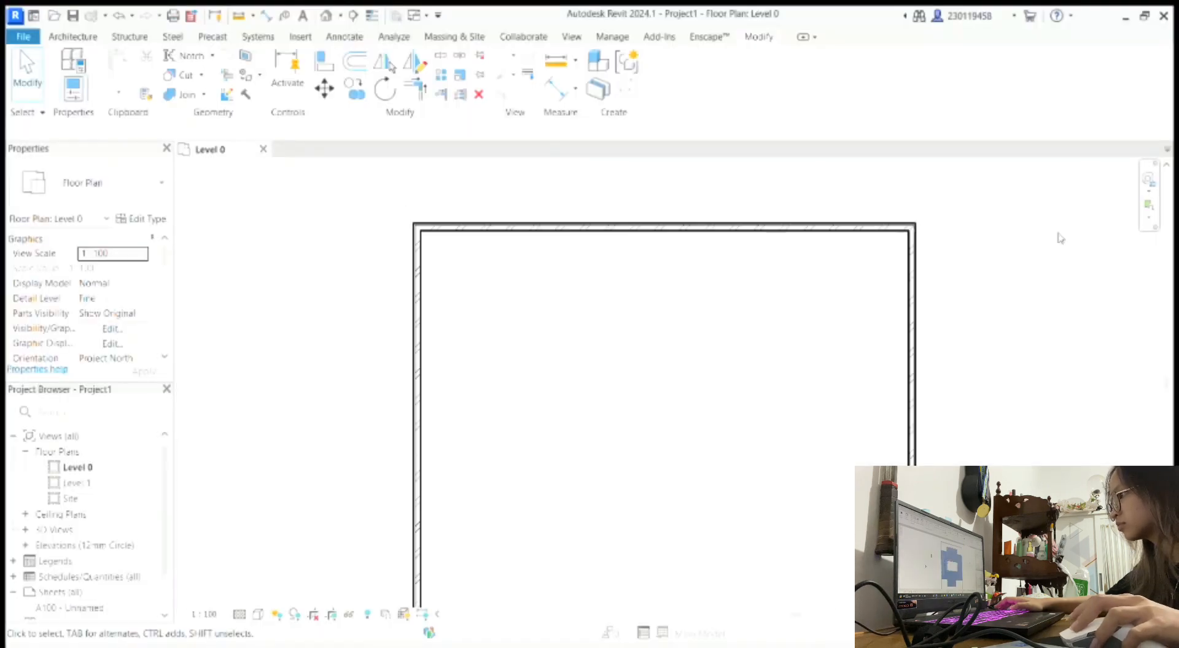
{"action": "key", "text": "c"}
{"action": "key", "text": "l"}
{"action": "scroll", "coordinate": [411, 344], "scroll_direction": "up", "scroll_amount": 5}
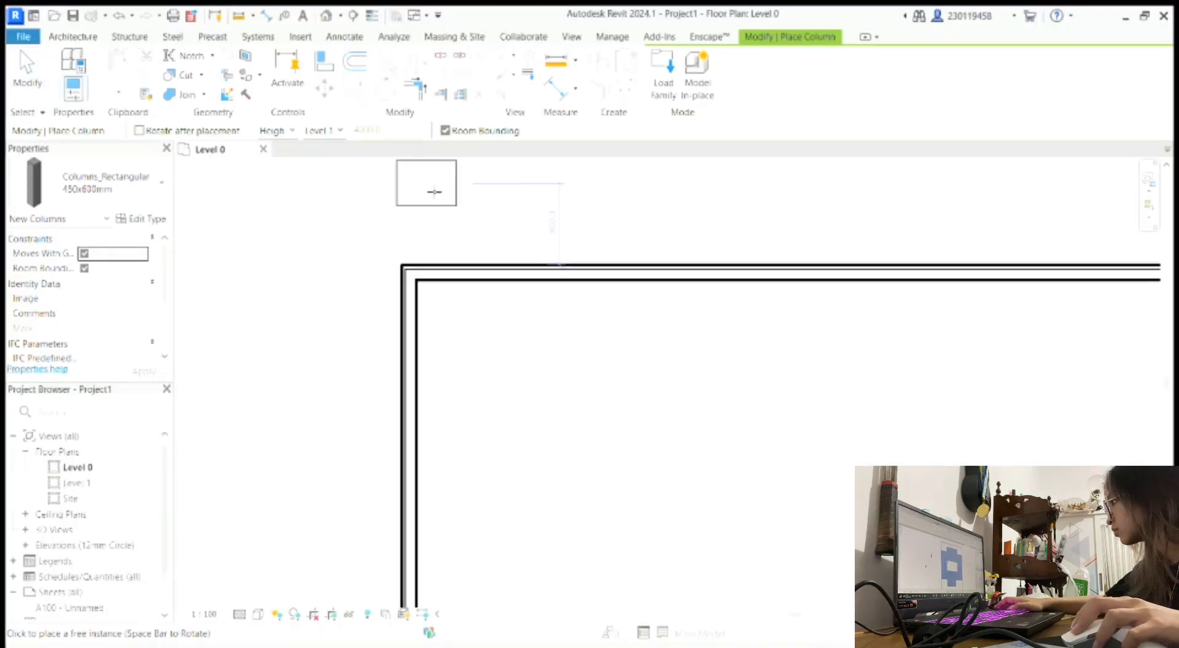
{"action": "left_click", "coordinate": [150, 219]}
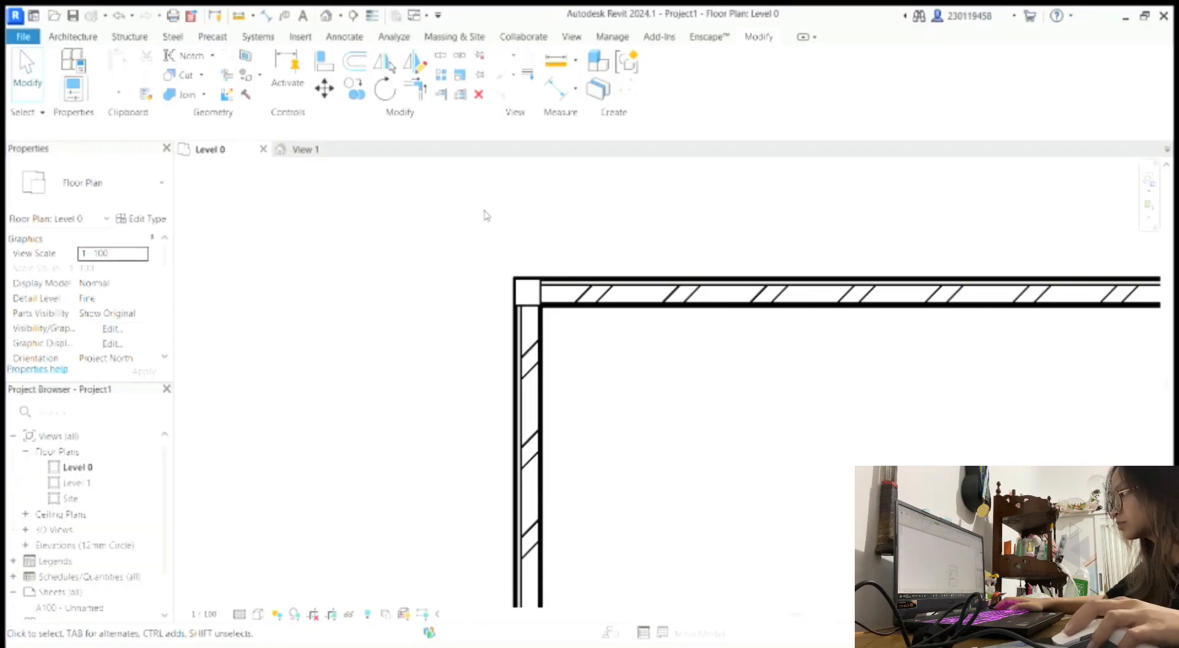
Reload the Columns_Rectangular family, overwriting the existing version, and place kolom 15 x 150 columns at the exterior wall corners
{"action": "left_click", "coordinate": [527, 292]}
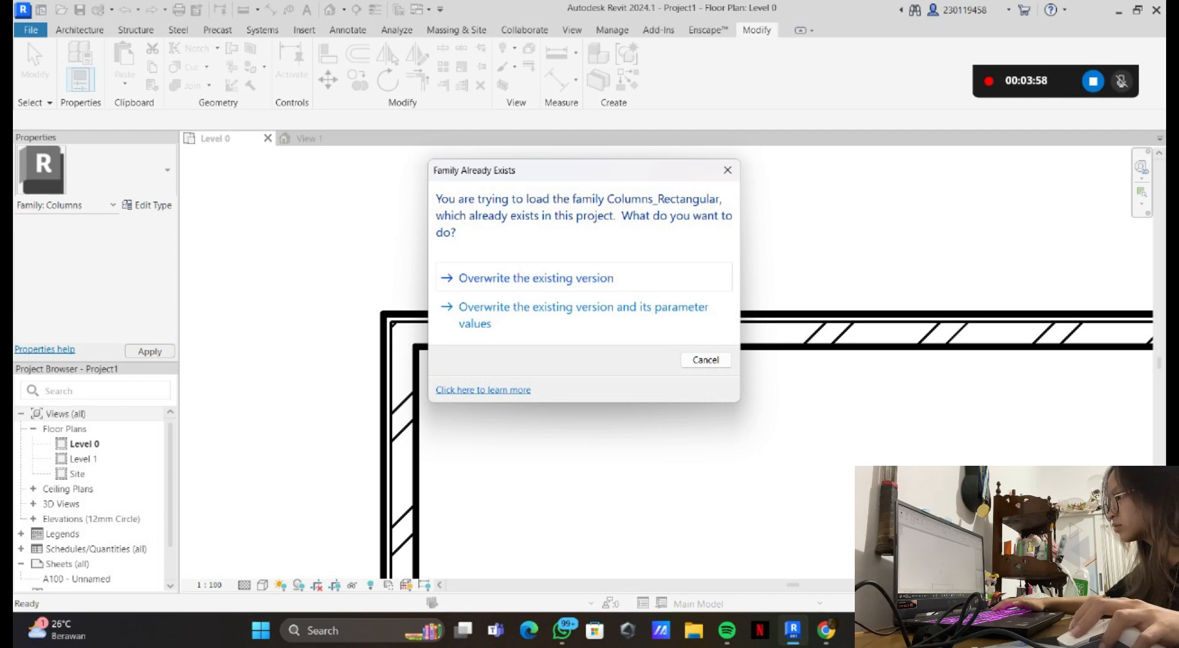
{"action": "left_click", "coordinate": [534, 278]}
{"action": "scroll", "coordinate": [510, 467], "scroll_direction": "up", "scroll_amount": 6}
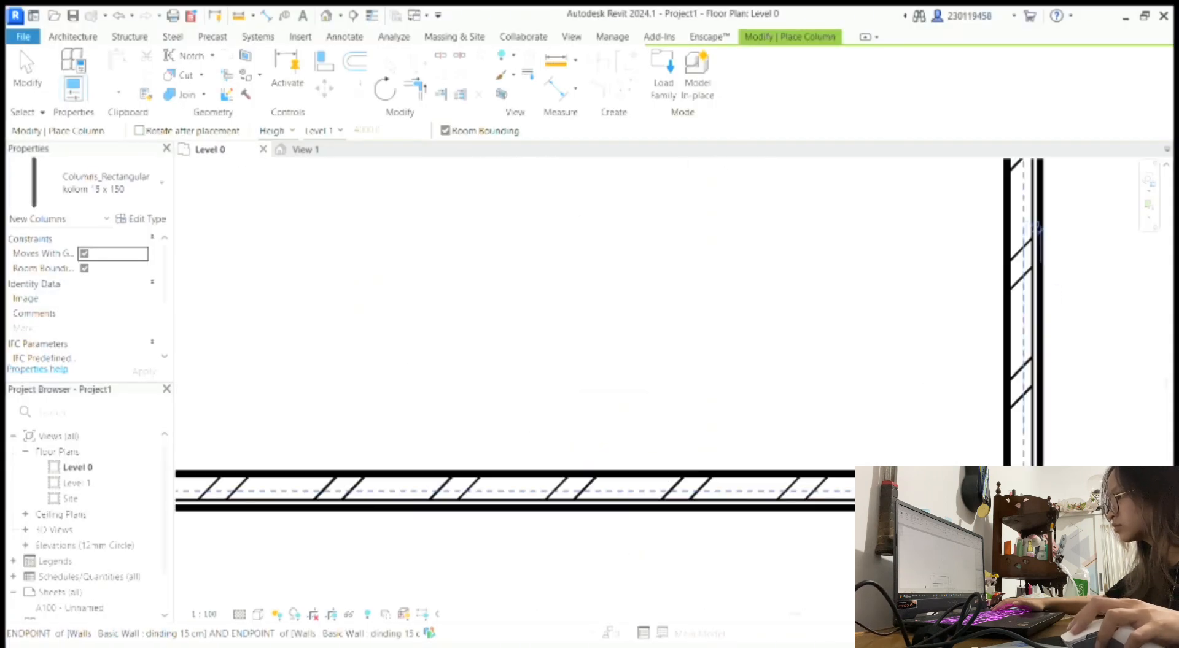
{"action": "scroll", "coordinate": [584, 422], "scroll_direction": "down", "scroll_amount": 4}
{"action": "scroll", "coordinate": [604, 497], "scroll_direction": "up", "scroll_amount": 4}
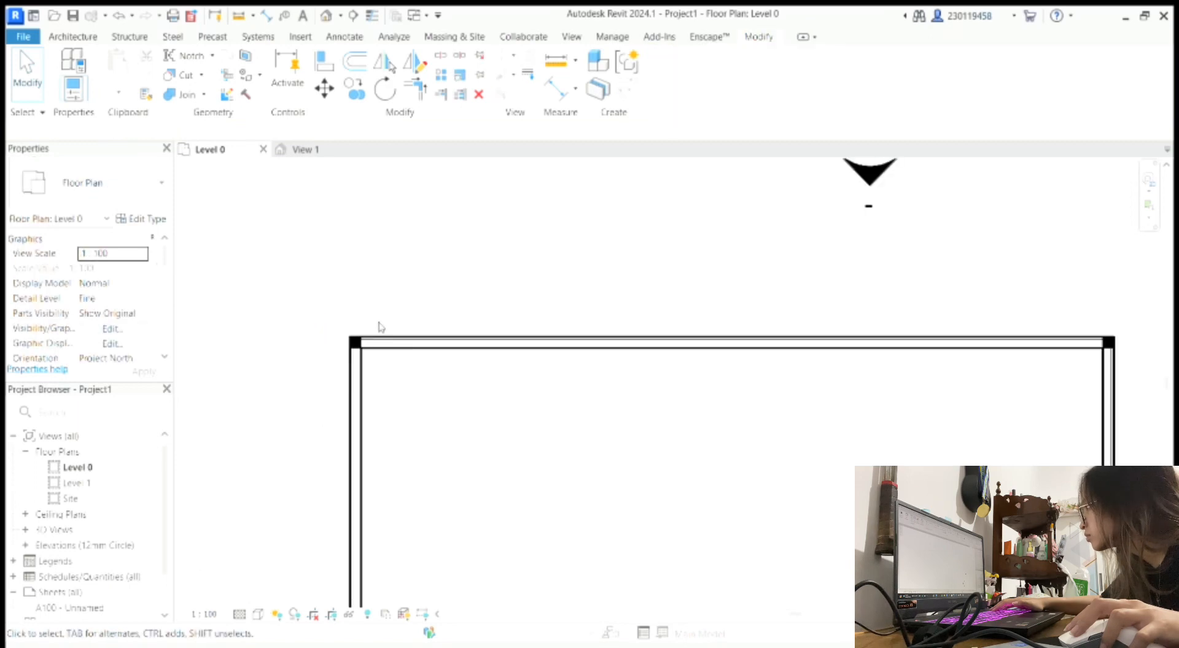
Draw a 3000 mm horizontal dinding 15 cm wall inward from the left exterior wall, starting 3000 mm below the upper-left corner
{"action": "key", "text": "z"}
{"action": "key", "text": "f"}
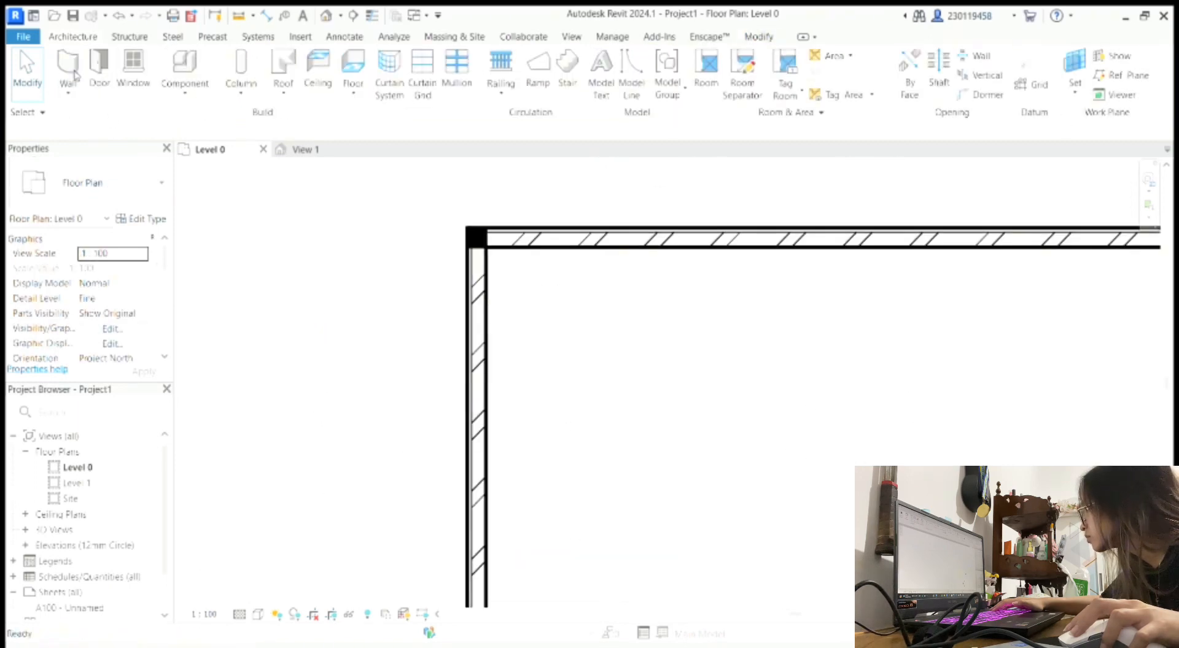
{"action": "key", "text": "w"}
{"action": "key", "text": "a"}
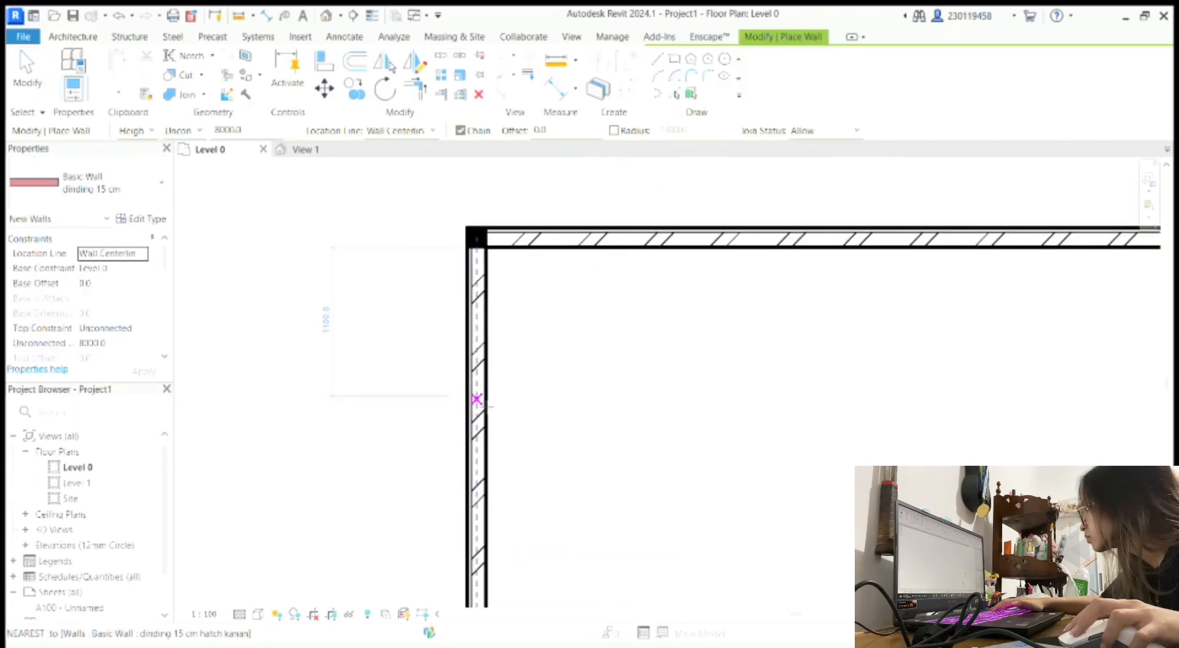
{"action": "scroll", "coordinate": [472, 470], "scroll_direction": "down", "scroll_amount": 3}
{"action": "scroll", "coordinate": [473, 451], "scroll_direction": "up", "scroll_amount": 2}
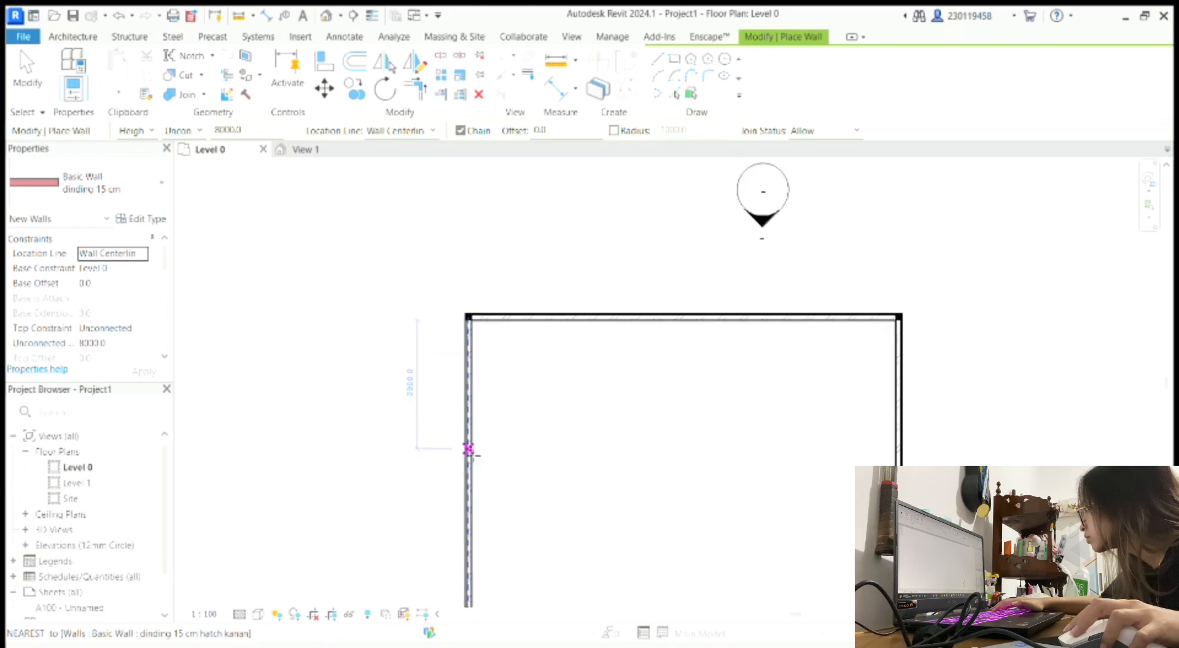
{"action": "left_click", "coordinate": [469, 454]}
{"action": "left_click", "coordinate": [596, 453]}
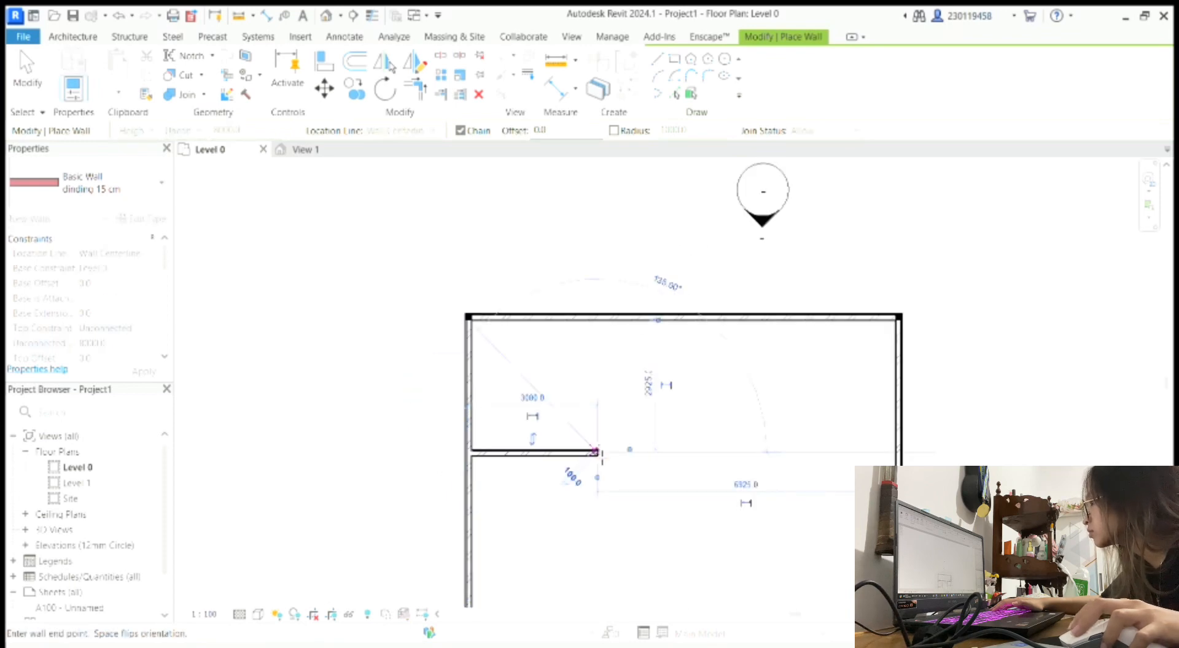
Continue the partition 3000 mm vertically downward from its free end and end the wall chain
{"action": "scroll", "coordinate": [597, 455], "scroll_direction": "down", "scroll_amount": 3}
{"action": "scroll", "coordinate": [599, 461], "scroll_direction": "up", "scroll_amount": 2}
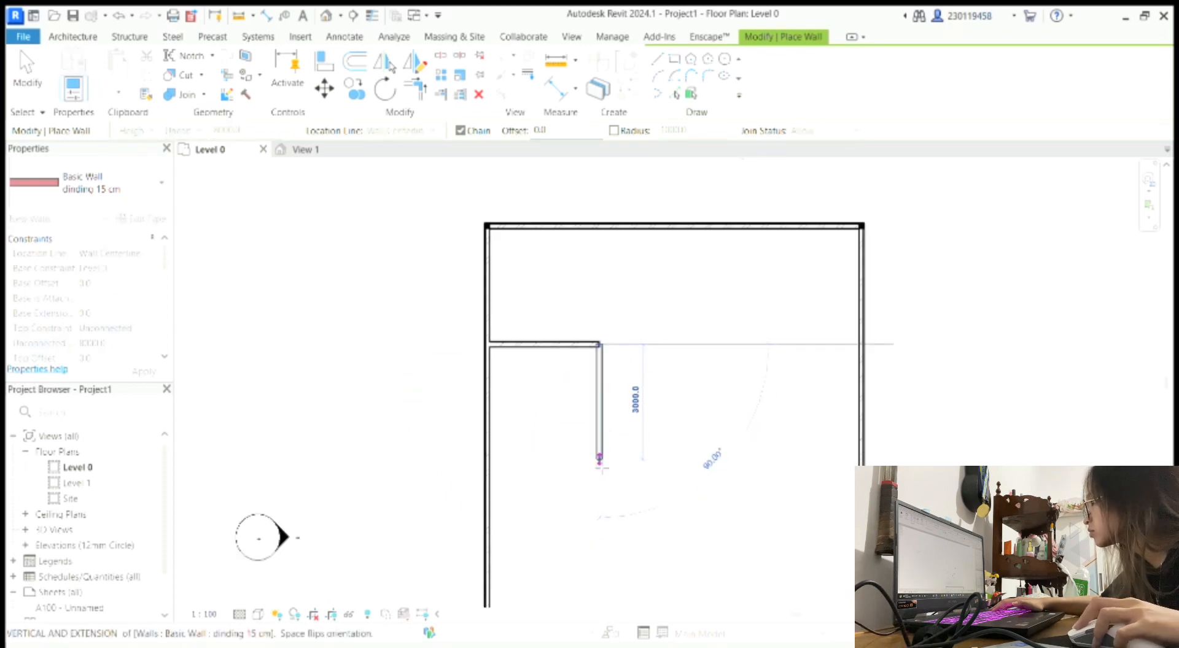
{"action": "left_click", "coordinate": [599, 460]}
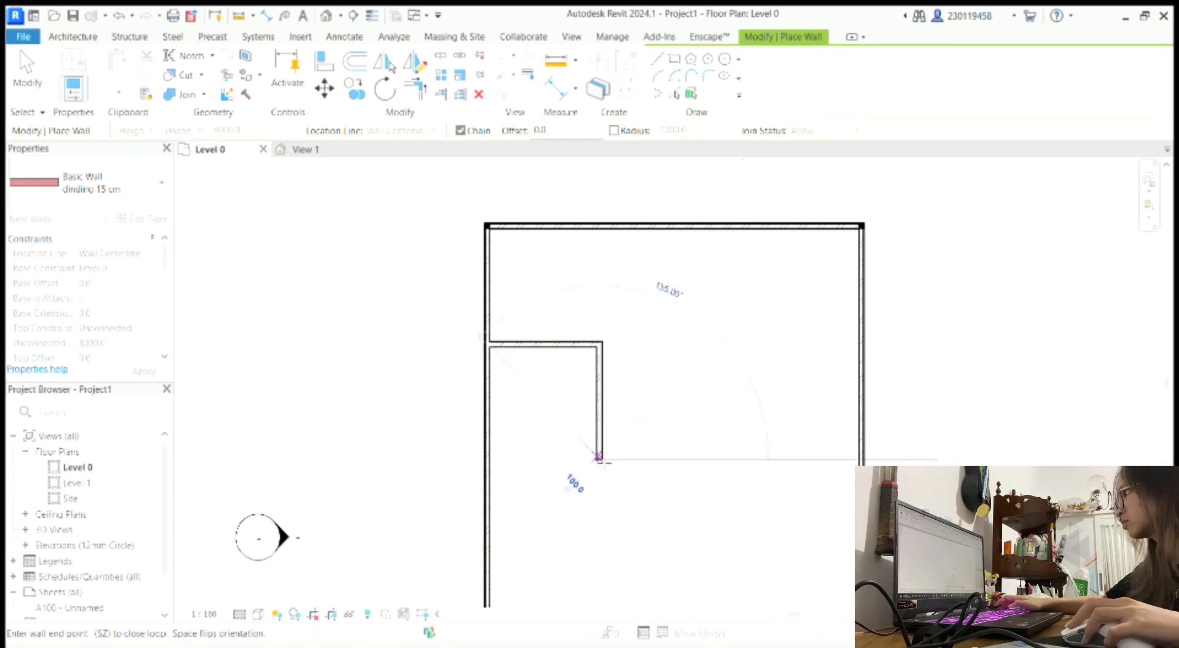
{"action": "key", "text": "l"}
{"action": "key", "text": "i"}
{"action": "key", "text": "Escape"}
{"action": "key", "text": "Escape"}
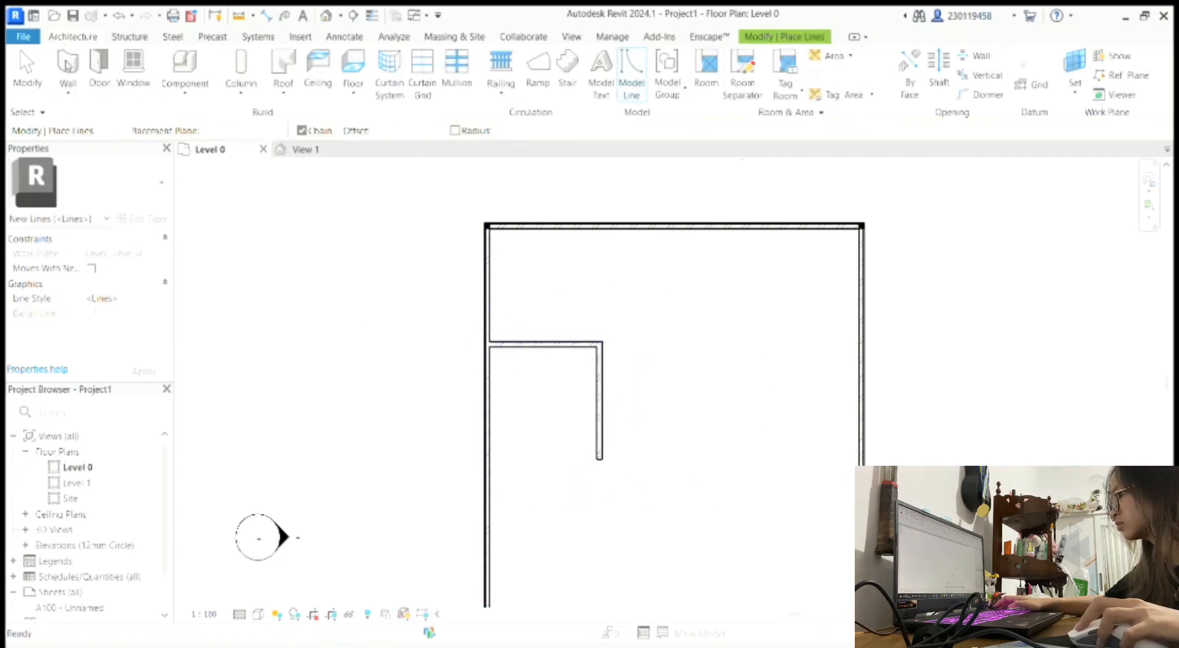
Draw a second 3000 mm horizontal partition from the left exterior wall, just below the end of the vertical partition
{"action": "key", "text": "w"}
{"action": "key", "text": "a"}
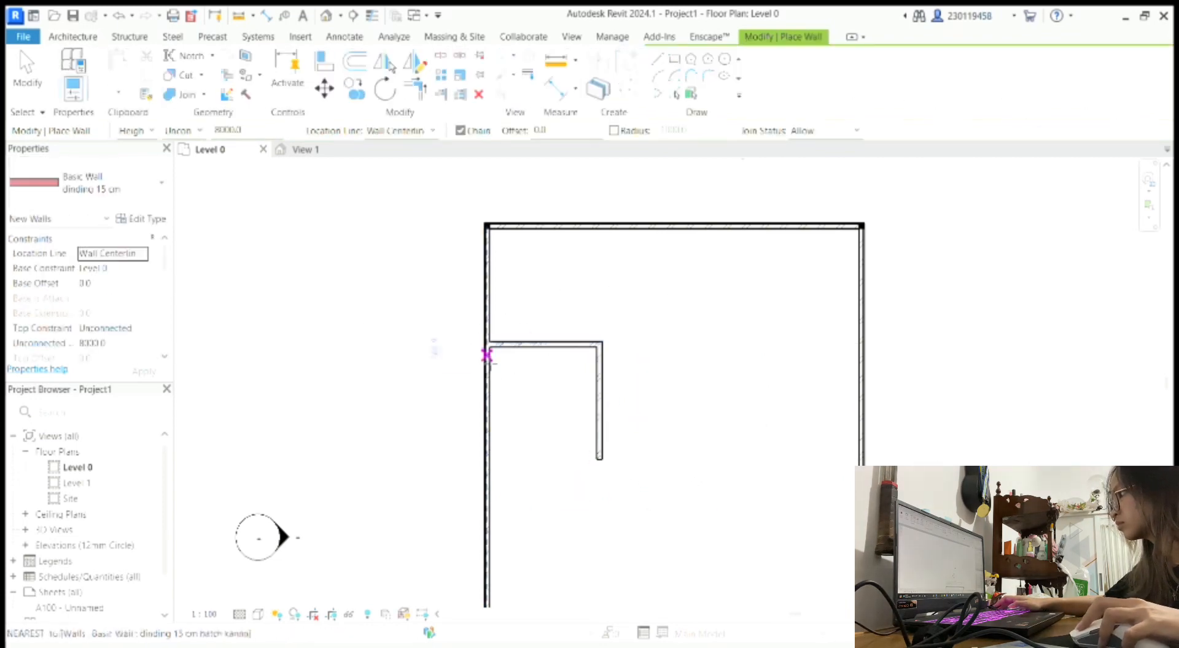
{"action": "left_click", "coordinate": [487, 501]}
{"action": "left_click", "coordinate": [600, 501]}
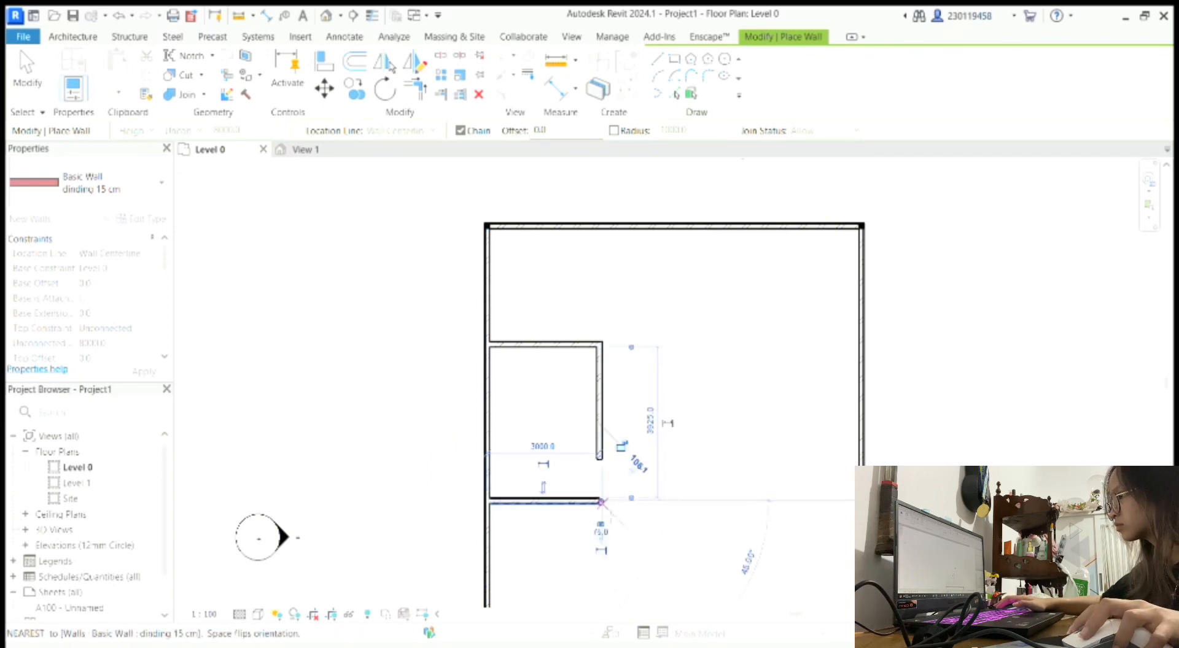
{"action": "key", "text": "Escape"}
{"action": "key", "text": "Escape"}
Draw a 4000 mm partition from the left exterior wall, 3000 mm below the previous one, and turn it upward at its free end
{"action": "key", "text": "w"}
{"action": "key", "text": "a"}
{"action": "scroll", "coordinate": [447, 453], "scroll_direction": "up", "scroll_amount": 2}
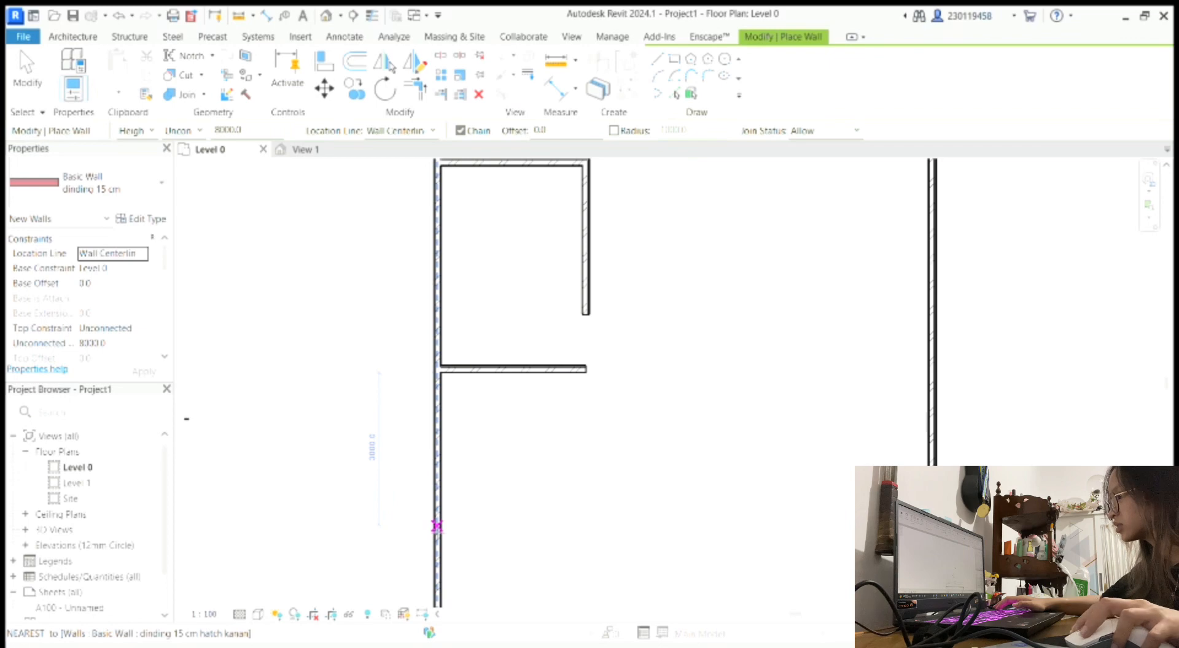
{"action": "left_click", "coordinate": [436, 526]}
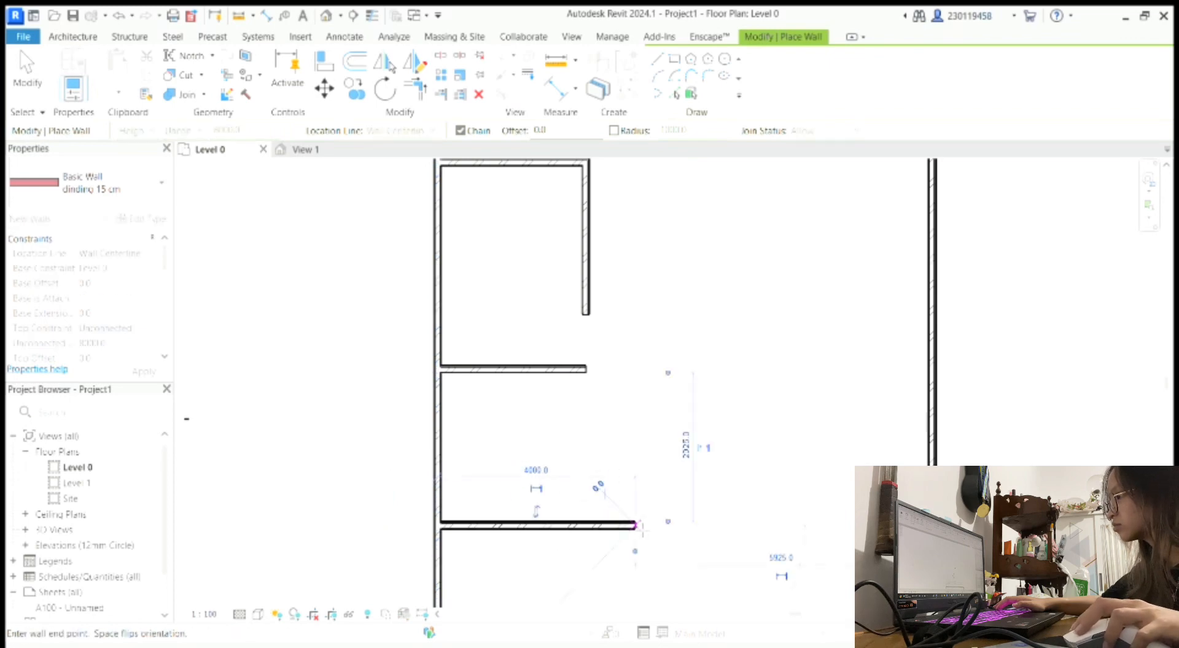
{"action": "left_click", "coordinate": [636, 525]}
{"action": "left_click", "coordinate": [634, 421]}
{"action": "key", "text": "l"}
{"action": "key", "text": "i"}
Draw a 3000 mm partition from the right exterior wall in line with the upper-left one, turning down level with the opposite partition's end
{"action": "scroll", "coordinate": [638, 356], "scroll_direction": "down", "scroll_amount": 3}
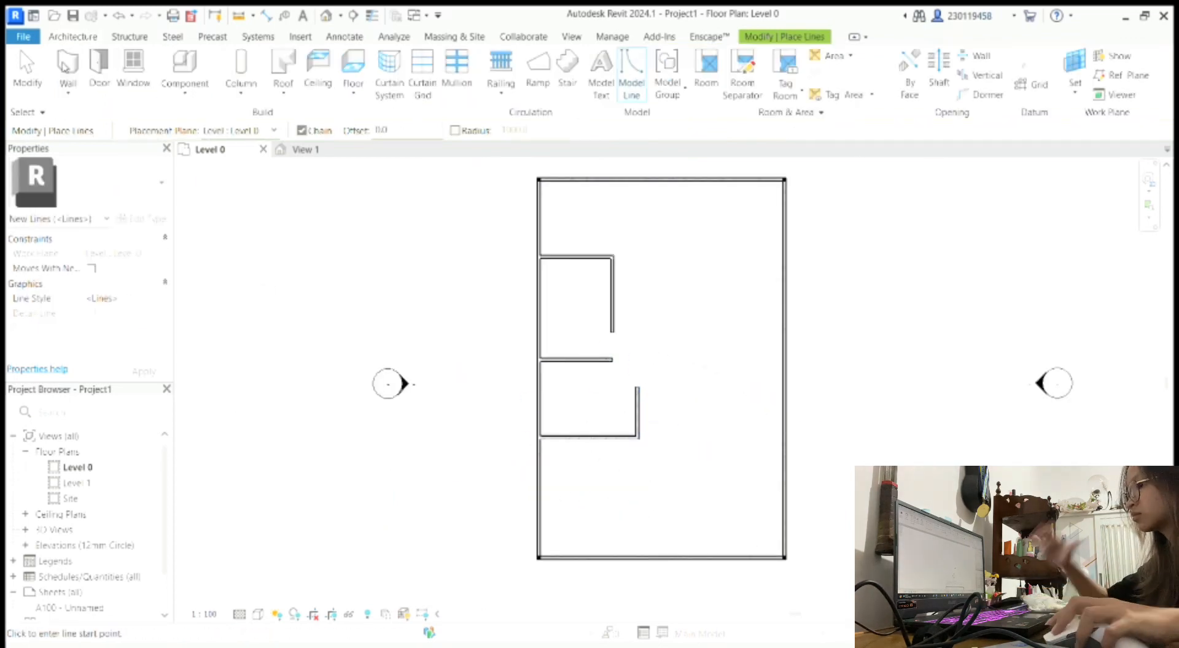
{"action": "key", "text": "w"}
{"action": "key", "text": "a"}
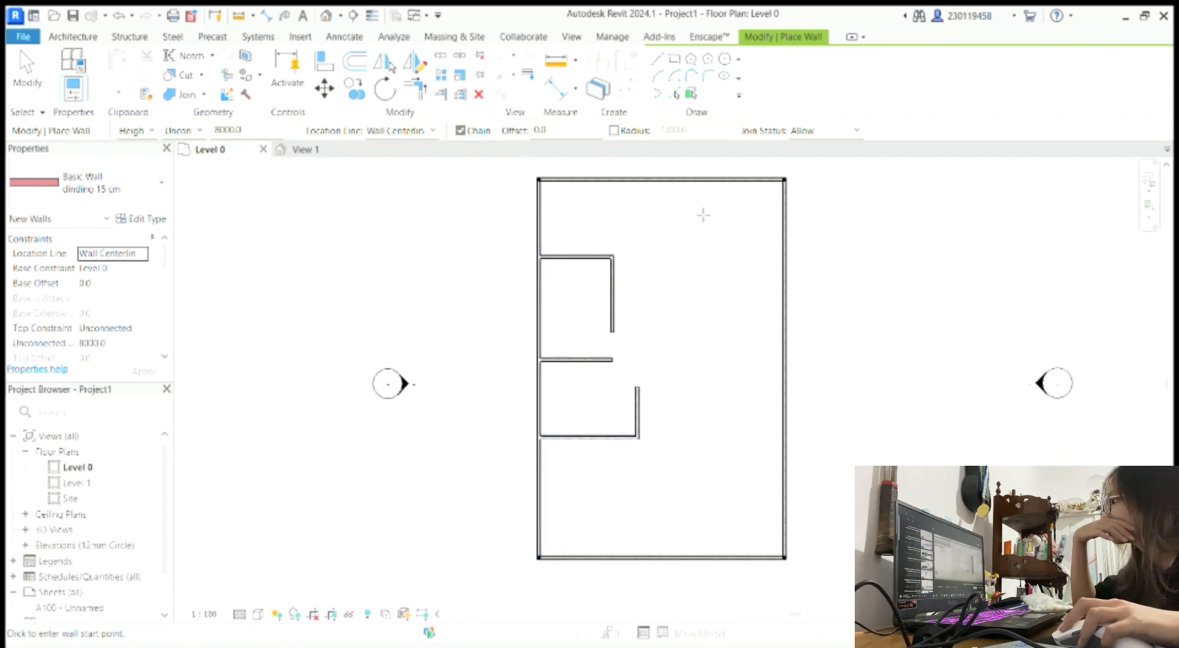
{"action": "left_click", "coordinate": [784, 257]}
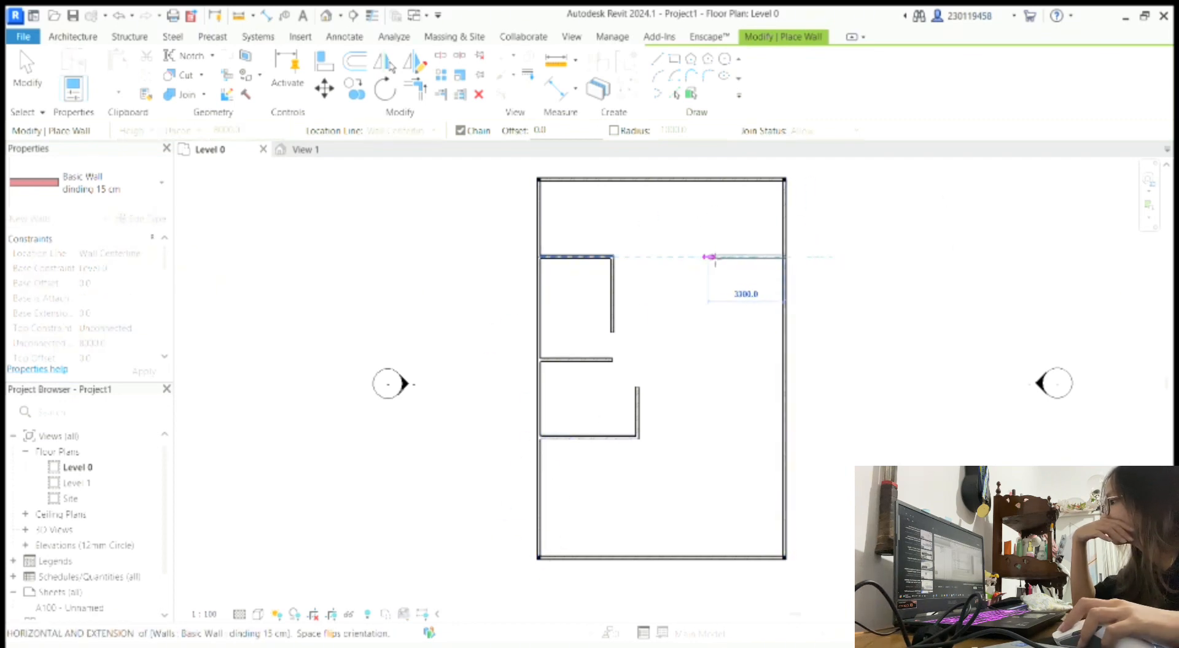
{"action": "left_click", "coordinate": [711, 256]}
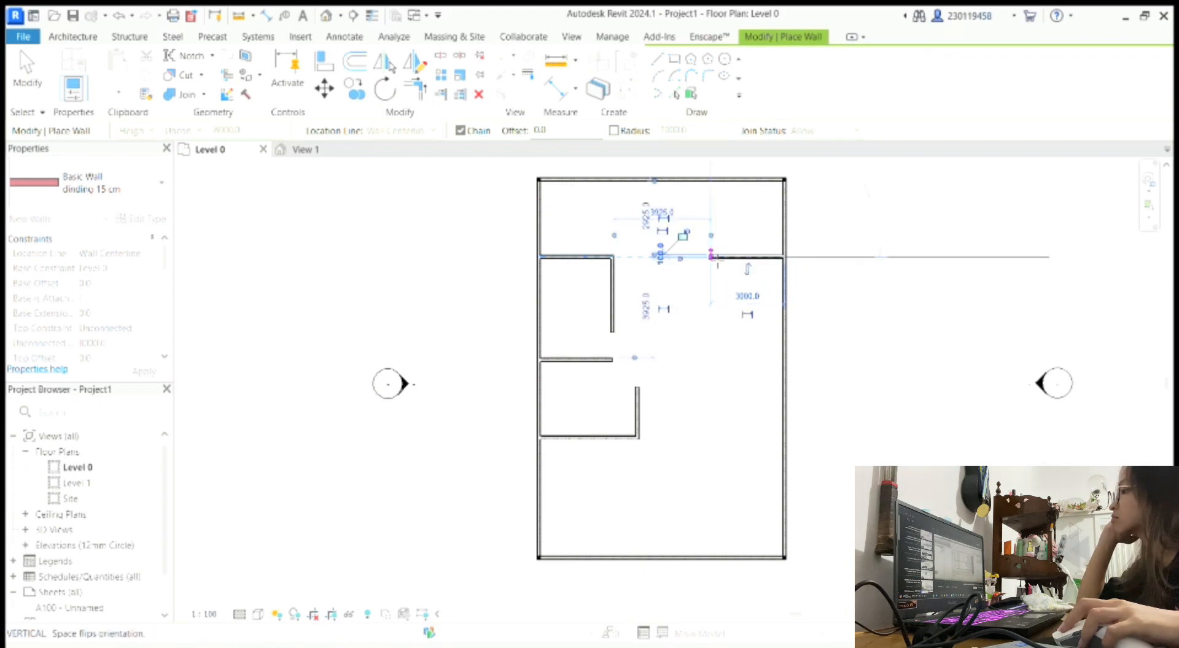
{"action": "left_click", "coordinate": [711, 332]}
{"action": "key", "text": "Escape"}
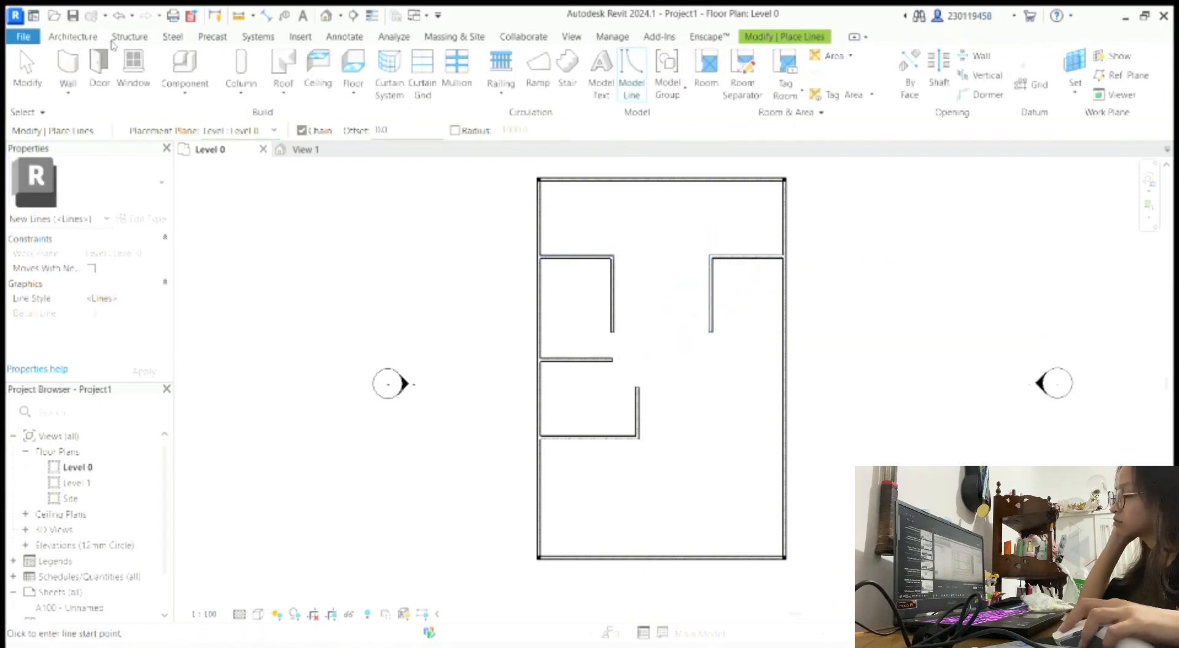
Draw a short horizontal partition from the right exterior wall and a freestanding vertical wall about 3000 mm long below the upper-right partition
{"action": "left_click", "coordinate": [784, 333]}
{"action": "left_click", "coordinate": [735, 332]}
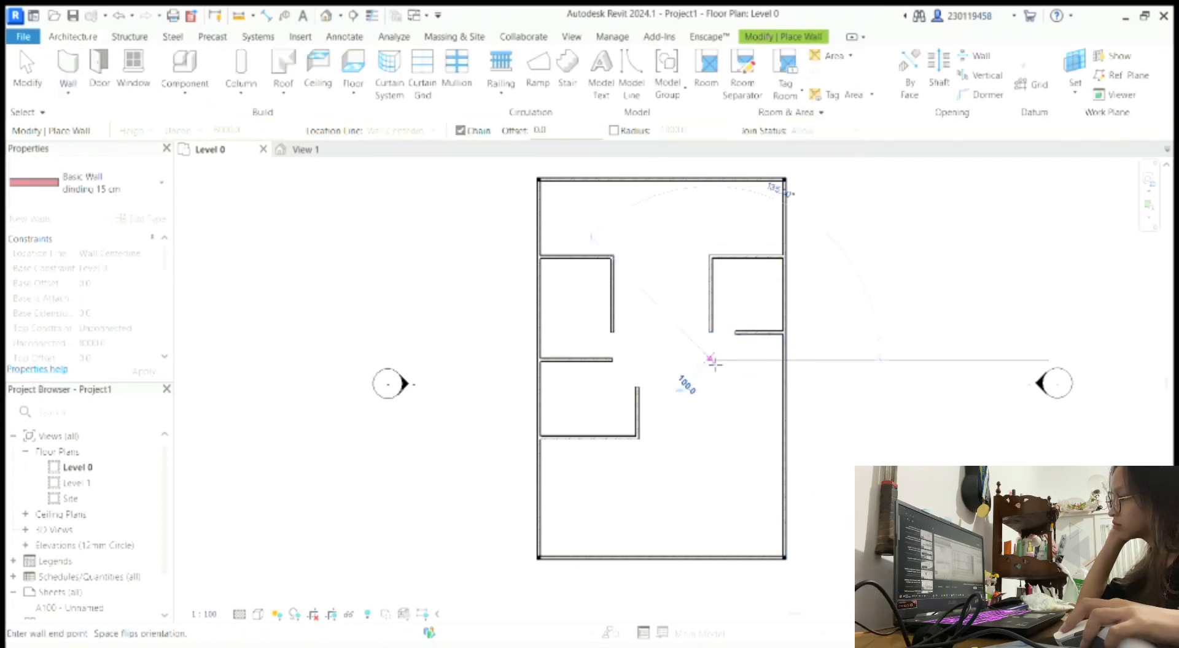
{"action": "scroll", "coordinate": [710, 434], "scroll_direction": "up", "scroll_amount": 4}
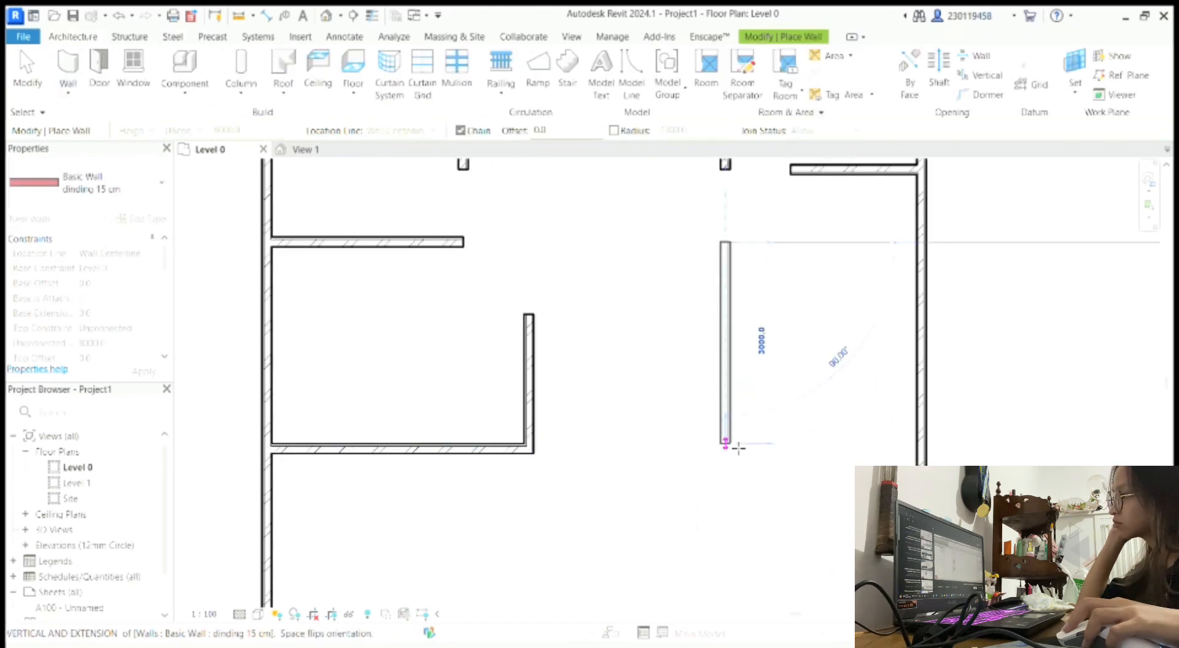
{"action": "left_click", "coordinate": [739, 449]}
{"action": "key", "text": "Escape"}
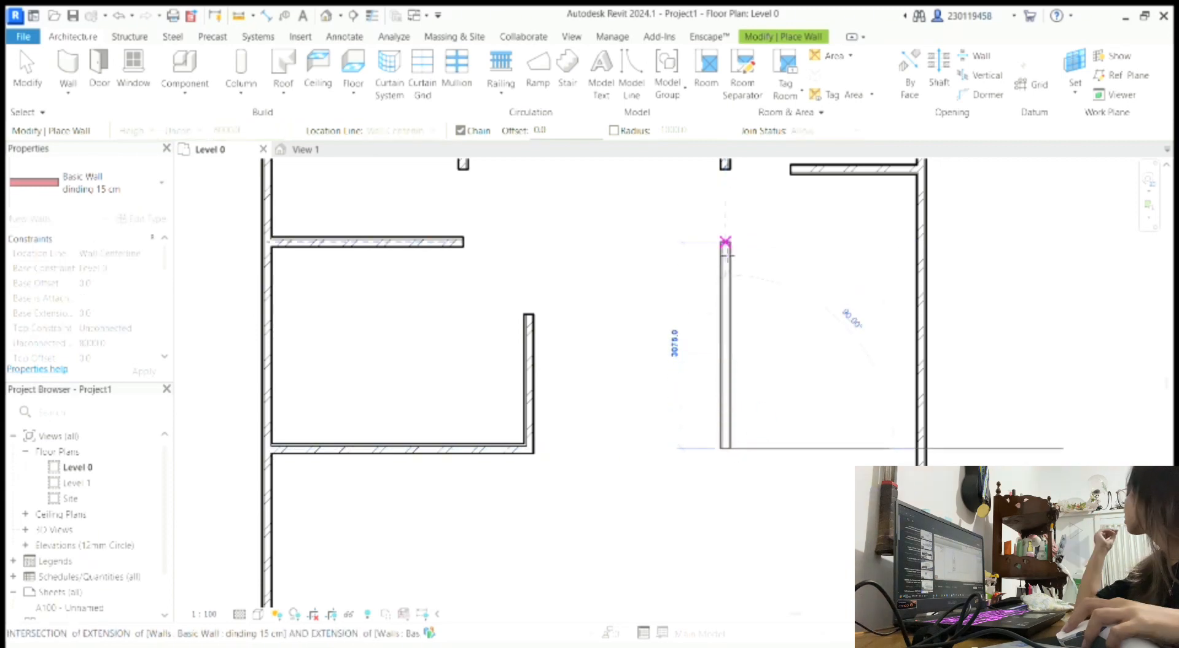
{"action": "key", "text": "l"}
{"action": "key", "text": "i"}
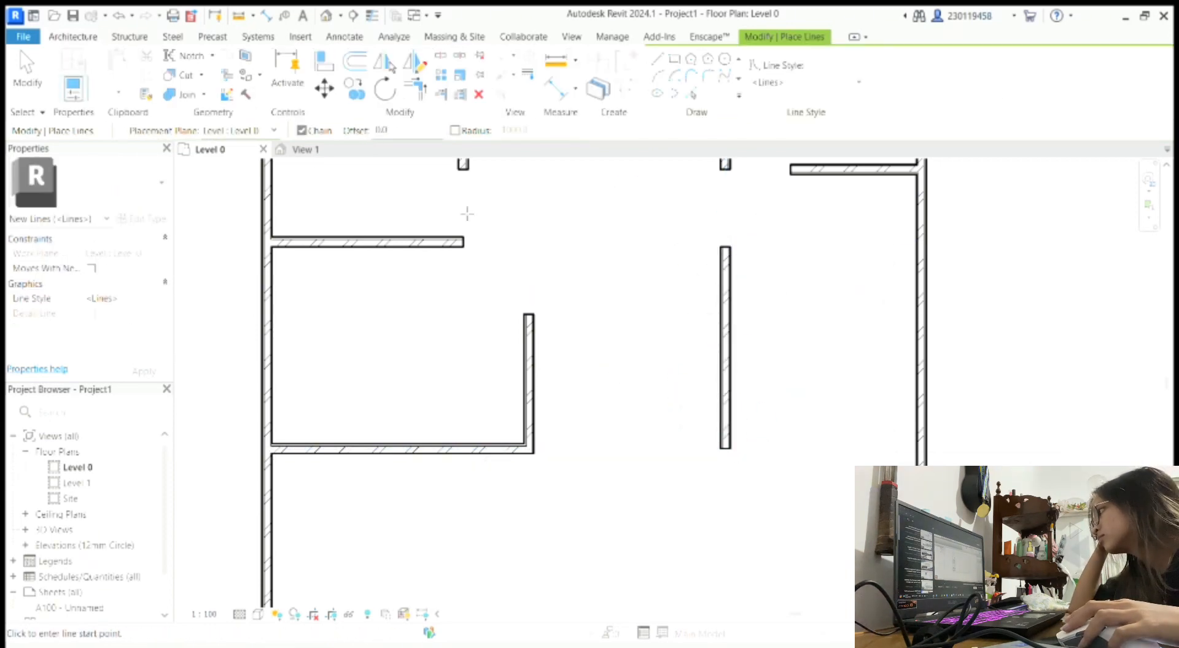
Draw a small L-shaped partition from the right exterior wall, running inward and turning up beside the freestanding wall
{"action": "key", "text": "w"}
{"action": "key", "text": "a"}
{"action": "left_click", "coordinate": [920, 315]}
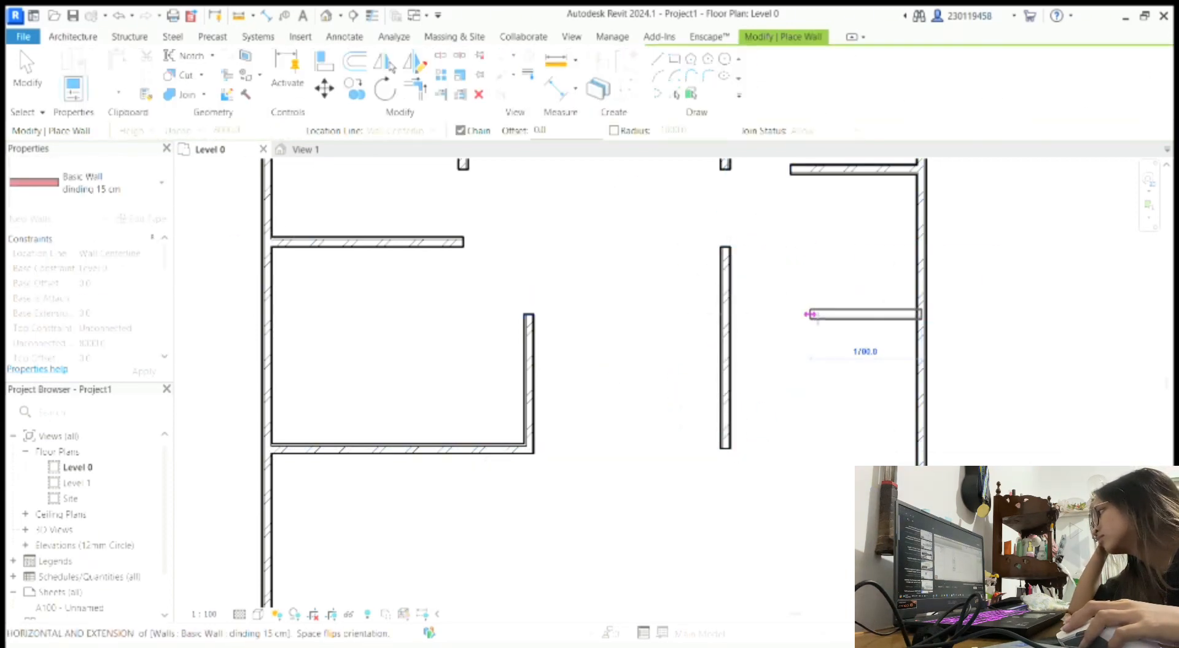
{"action": "left_click", "coordinate": [823, 315]}
{"action": "left_click", "coordinate": [824, 247]}
{"action": "key", "text": "l"}
{"action": "key", "text": "i"}
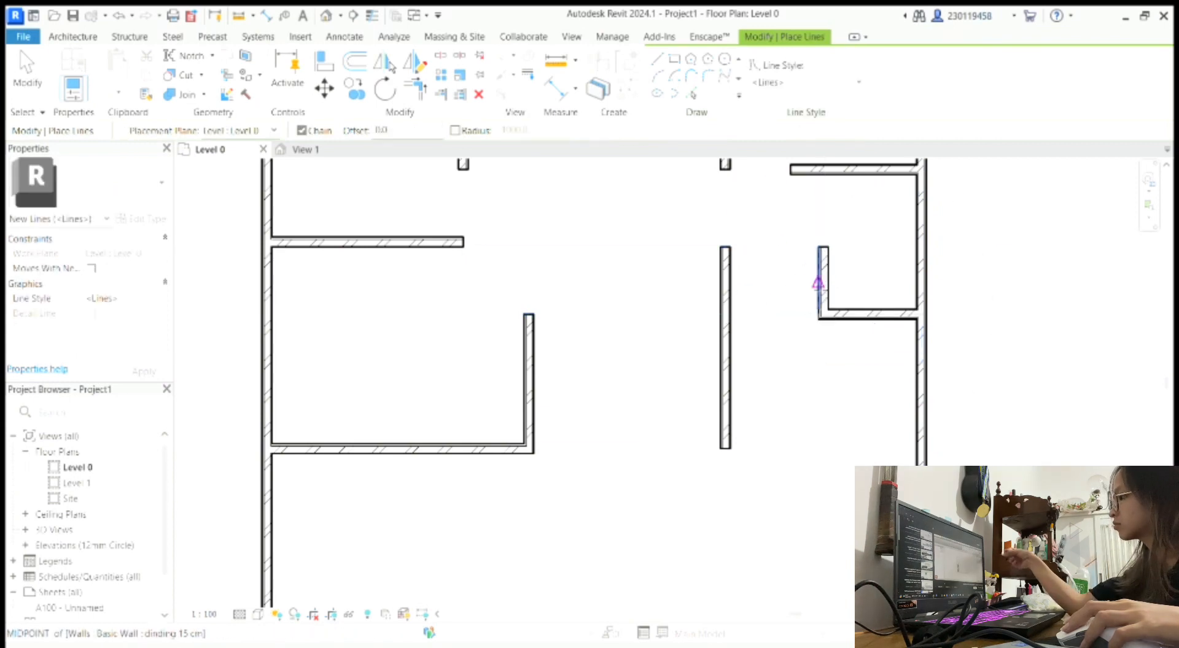
Try to place a kolom 15 x 150 column where the upper-left partition meets the left exterior wall
{"action": "scroll", "coordinate": [843, 301], "scroll_direction": "down", "scroll_amount": 2}
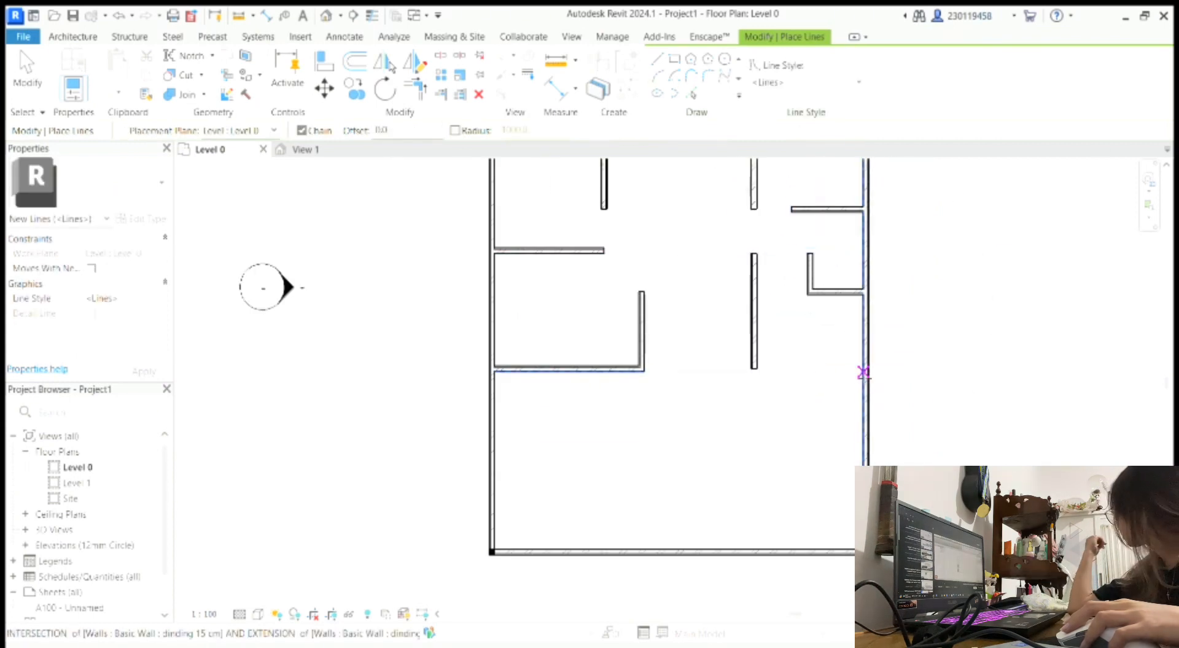
{"action": "key", "text": "c"}
{"action": "key", "text": "o"}
{"action": "scroll", "coordinate": [470, 353], "scroll_direction": "up", "scroll_amount": 3}
{"action": "left_click", "coordinate": [470, 353]}
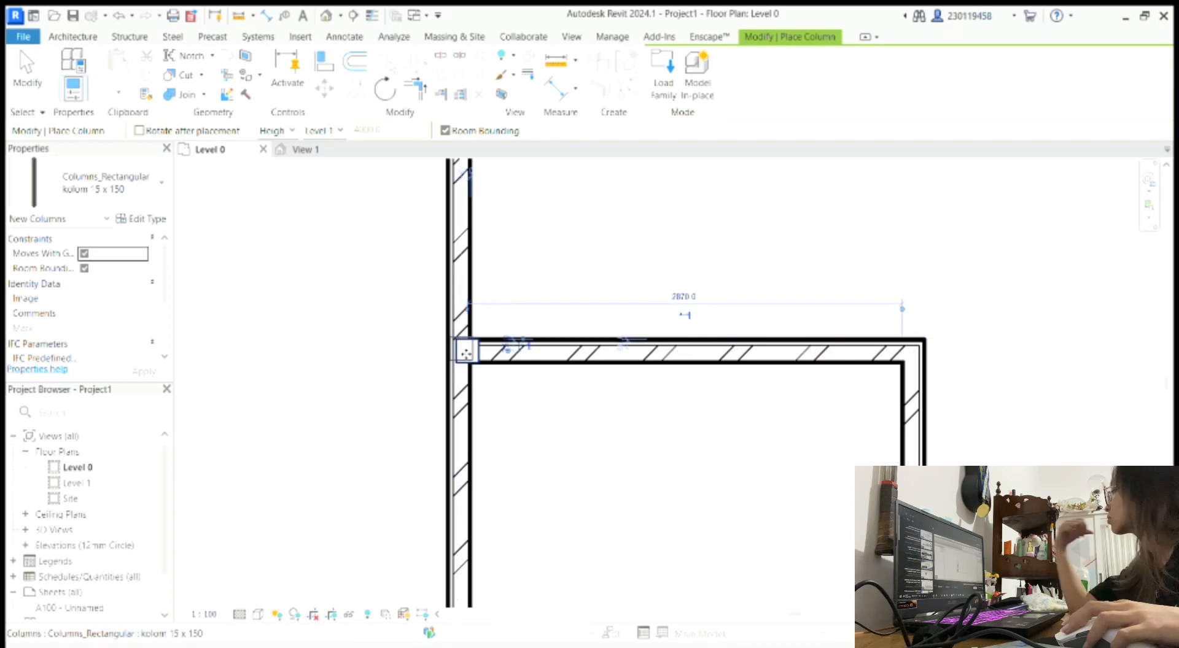
{"action": "key", "text": "d"}
{"action": "key", "text": "i"}
{"action": "key", "text": "Escape"}
{"action": "scroll", "coordinate": [470, 367], "scroll_direction": "down", "scroll_amount": 2}
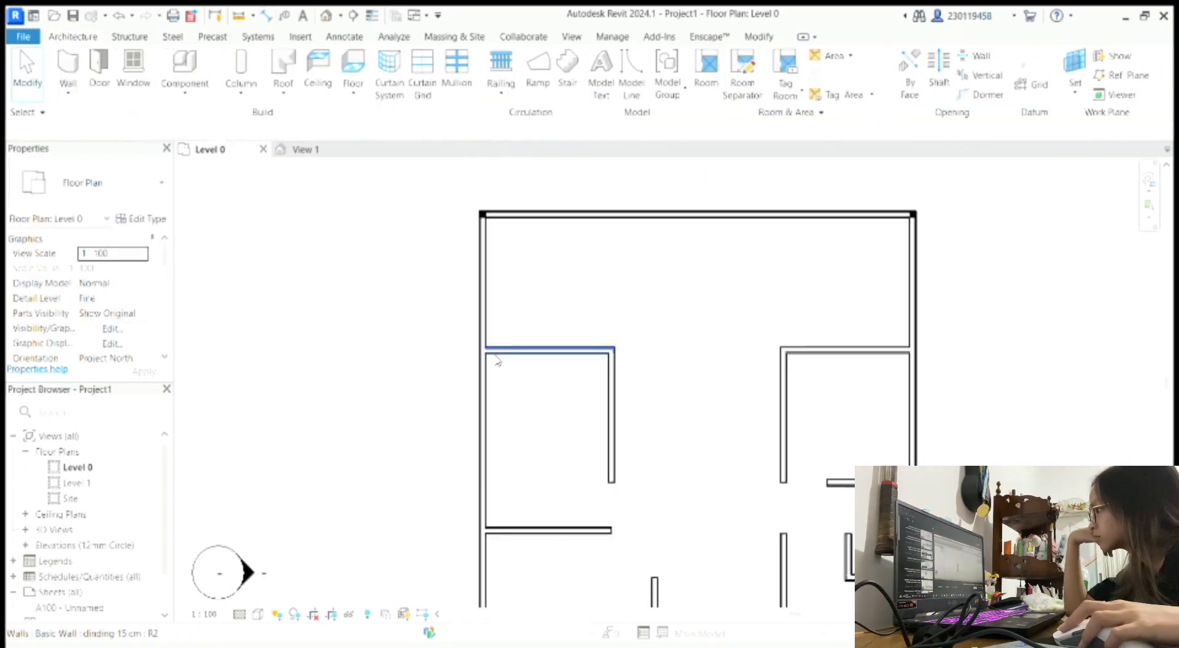
Place kolom 15 x 150 columns where the partitions meet the left exterior wall and at the left partitions' corners
{"action": "key", "text": "c"}
{"action": "key", "text": "o"}
{"action": "scroll", "coordinate": [489, 361], "scroll_direction": "up", "scroll_amount": 3}
{"action": "scroll", "coordinate": [519, 354], "scroll_direction": "down", "scroll_amount": 1}
{"action": "scroll", "coordinate": [504, 424], "scroll_direction": "down", "scroll_amount": 3}
{"action": "scroll", "coordinate": [500, 430], "scroll_direction": "up", "scroll_amount": 4}
{"action": "scroll", "coordinate": [510, 442], "scroll_direction": "down", "scroll_amount": 4}
{"action": "scroll", "coordinate": [508, 432], "scroll_direction": "up", "scroll_amount": 4}
{"action": "scroll", "coordinate": [508, 432], "scroll_direction": "down", "scroll_amount": 3}
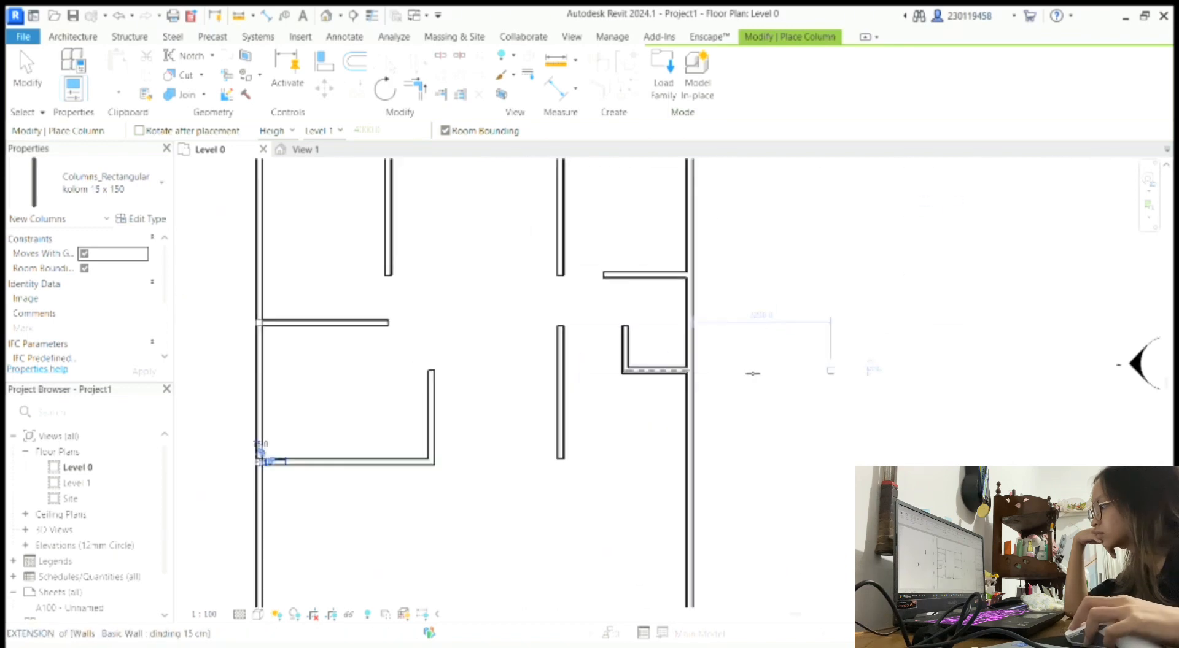
Add kolom 15 x 150 columns at the remaining partition junctions and corners on the plan's right side
{"action": "scroll", "coordinate": [522, 383], "scroll_direction": "up", "scroll_amount": 3}
{"action": "left_click", "coordinate": [540, 389]}
{"action": "scroll", "coordinate": [586, 233], "scroll_direction": "up", "scroll_amount": 2}
{"action": "scroll", "coordinate": [679, 344], "scroll_direction": "down", "scroll_amount": 3}
{"action": "scroll", "coordinate": [674, 258], "scroll_direction": "up", "scroll_amount": 3}
{"action": "scroll", "coordinate": [731, 221], "scroll_direction": "down", "scroll_amount": 2}
Add an aligned dimension string above the top exterior wall, spanning the corner columns and the two inner partition columns
{"action": "key", "text": "d"}
{"action": "key", "text": "i"}
{"action": "key", "text": "Escape"}
{"action": "key", "text": "Escape"}
{"action": "scroll", "coordinate": [370, 281], "scroll_direction": "up", "scroll_amount": 3}
{"action": "left_click", "coordinate": [369, 326]}
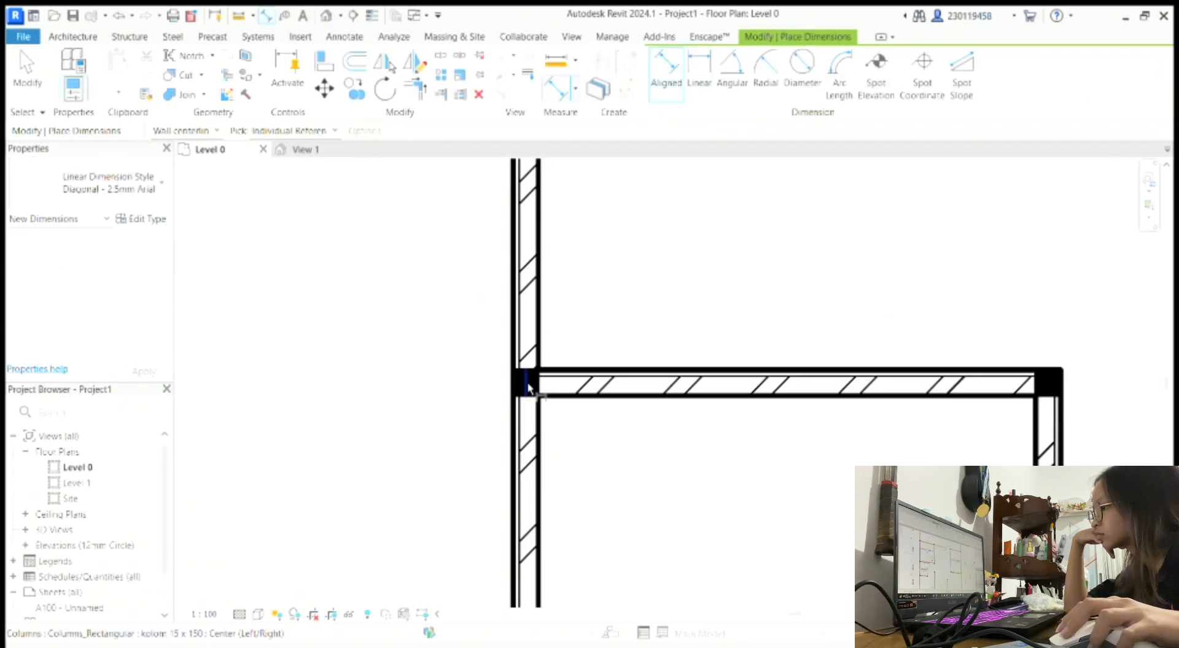
{"action": "left_click", "coordinate": [527, 382]}
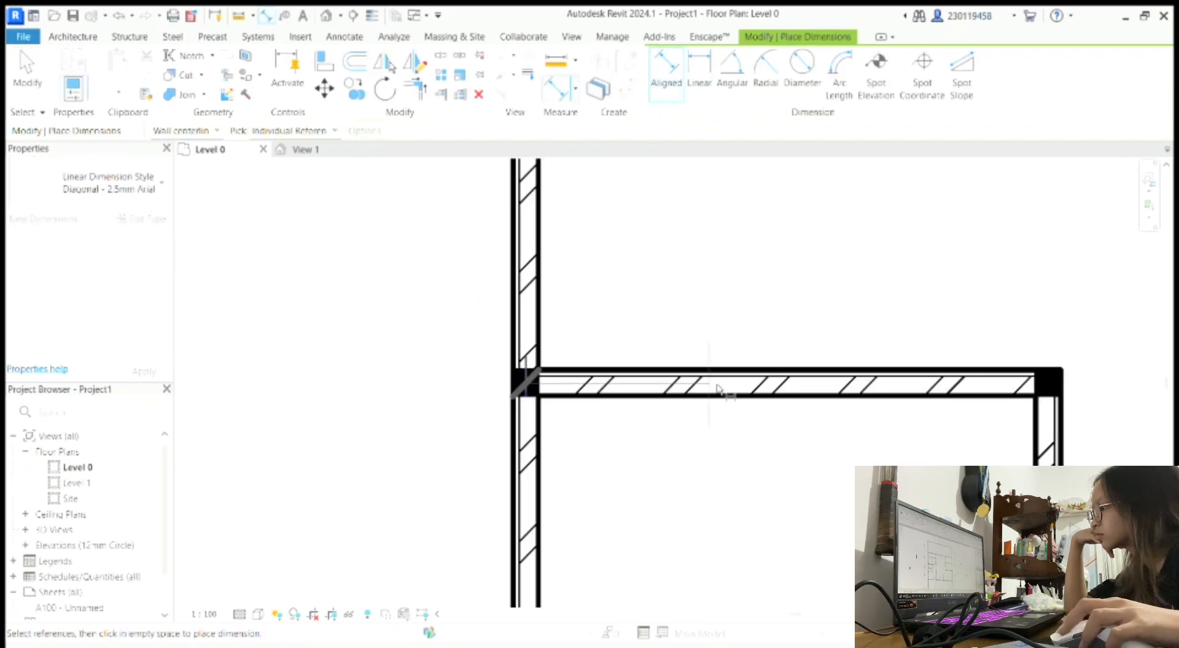
{"action": "left_click", "coordinate": [1049, 382]}
{"action": "scroll", "coordinate": [1007, 373], "scroll_direction": "down", "scroll_amount": 6}
{"action": "scroll", "coordinate": [1133, 376], "scroll_direction": "up", "scroll_amount": 6}
{"action": "left_click", "coordinate": [990, 366]}
{"action": "scroll", "coordinate": [992, 369], "scroll_direction": "down", "scroll_amount": 7}
{"action": "scroll", "coordinate": [1035, 371], "scroll_direction": "up", "scroll_amount": 6}
{"action": "left_click", "coordinate": [985, 345]}
{"action": "scroll", "coordinate": [952, 265], "scroll_direction": "down", "scroll_amount": 5}
{"action": "scroll", "coordinate": [932, 216], "scroll_direction": "up", "scroll_amount": 5}
{"action": "left_click", "coordinate": [976, 248]}
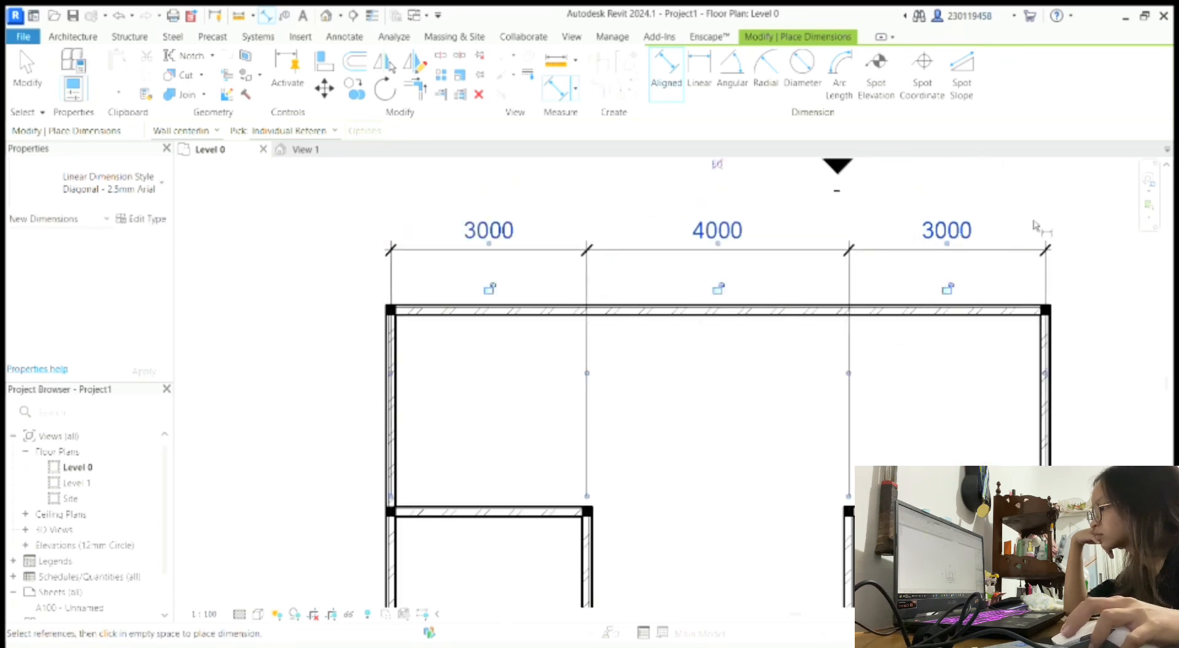
{"action": "key", "text": "Escape"}
{"action": "key", "text": "Escape"}
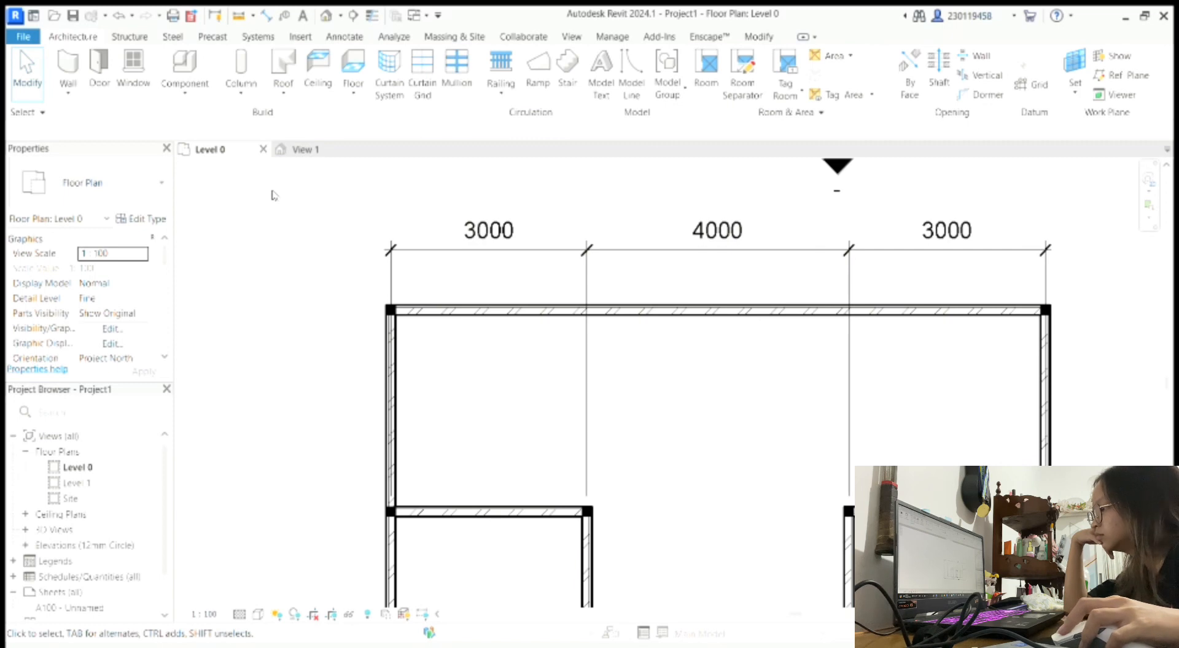
Dimension the column spacing along the left exterior wall with aligned dimensions
{"action": "scroll", "coordinate": [282, 202], "scroll_direction": "down", "scroll_amount": 3}
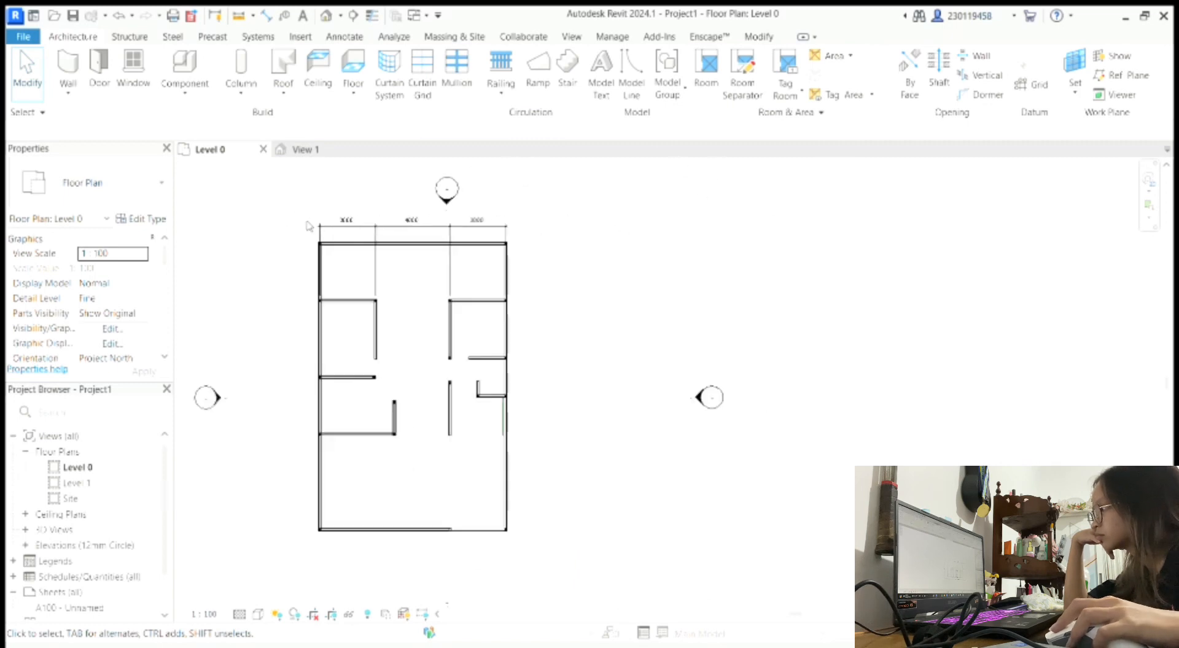
{"action": "scroll", "coordinate": [297, 209], "scroll_direction": "up", "scroll_amount": 3}
{"action": "key", "text": "d"}
{"action": "key", "text": "i"}
{"action": "scroll", "coordinate": [439, 270], "scroll_direction": "up", "scroll_amount": 4}
{"action": "scroll", "coordinate": [439, 283], "scroll_direction": "down", "scroll_amount": 5}
{"action": "scroll", "coordinate": [434, 357], "scroll_direction": "up", "scroll_amount": 5}
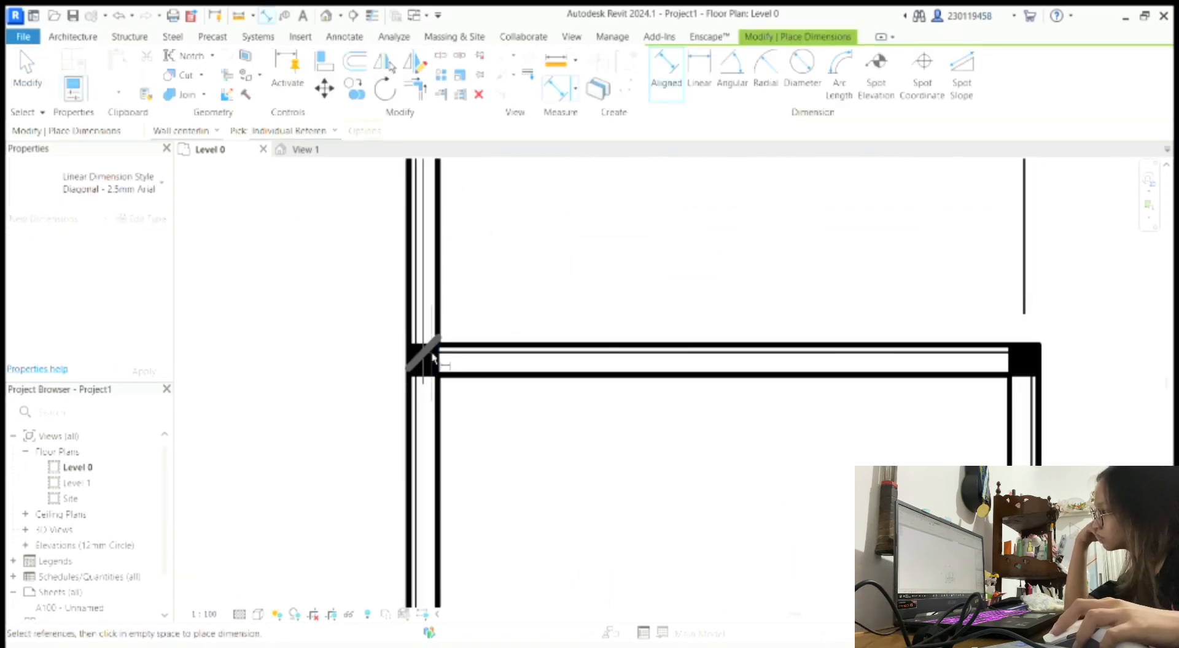
{"action": "left_click", "coordinate": [421, 359]}
{"action": "scroll", "coordinate": [411, 362], "scroll_direction": "down", "scroll_amount": 4}
{"action": "scroll", "coordinate": [408, 331], "scroll_direction": "down", "scroll_amount": 3}
{"action": "scroll", "coordinate": [374, 251], "scroll_direction": "up", "scroll_amount": 3}
Undo the last action and add overall width and length dimensions outside the top and left dimension strings
{"action": "key", "text": "Escape"}
{"action": "key", "text": "Escape"}
{"action": "key", "text": "ctrl+z"}
{"action": "scroll", "coordinate": [387, 412], "scroll_direction": "down", "scroll_amount": 1}
{"action": "scroll", "coordinate": [381, 368], "scroll_direction": "up", "scroll_amount": 4}
{"action": "scroll", "coordinate": [424, 424], "scroll_direction": "down", "scroll_amount": 4}
{"action": "scroll", "coordinate": [391, 405], "scroll_direction": "up", "scroll_amount": 4}
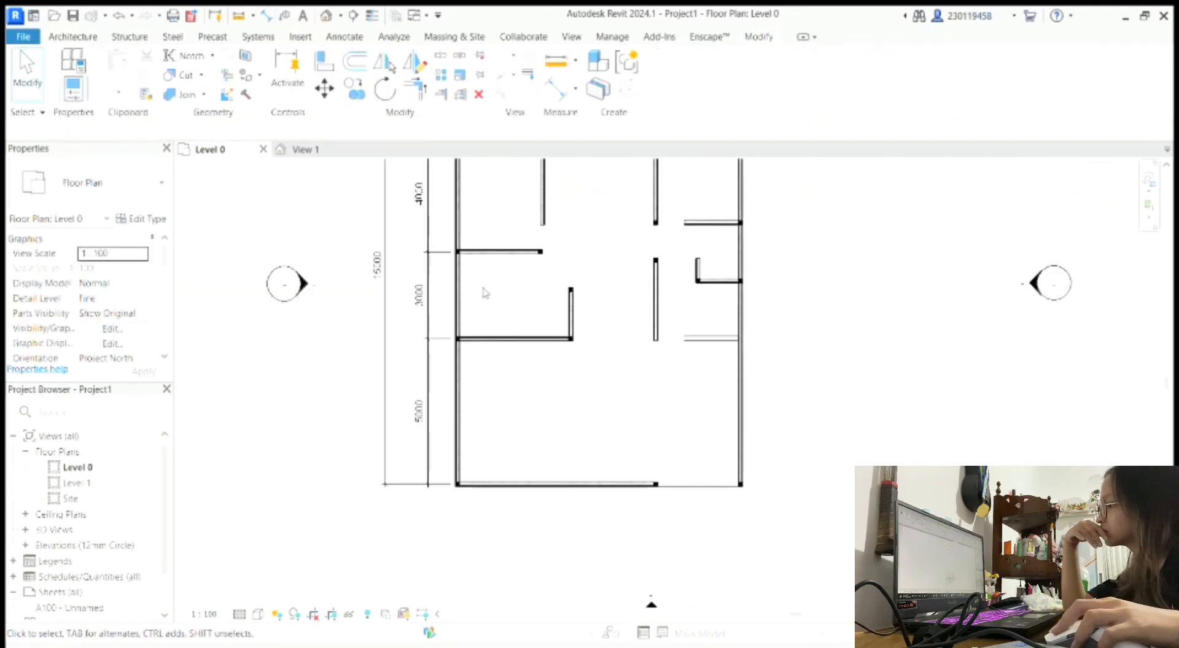
{"action": "scroll", "coordinate": [485, 293], "scroll_direction": "down", "scroll_amount": 4}
{"action": "scroll", "coordinate": [498, 206], "scroll_direction": "up", "scroll_amount": 3}
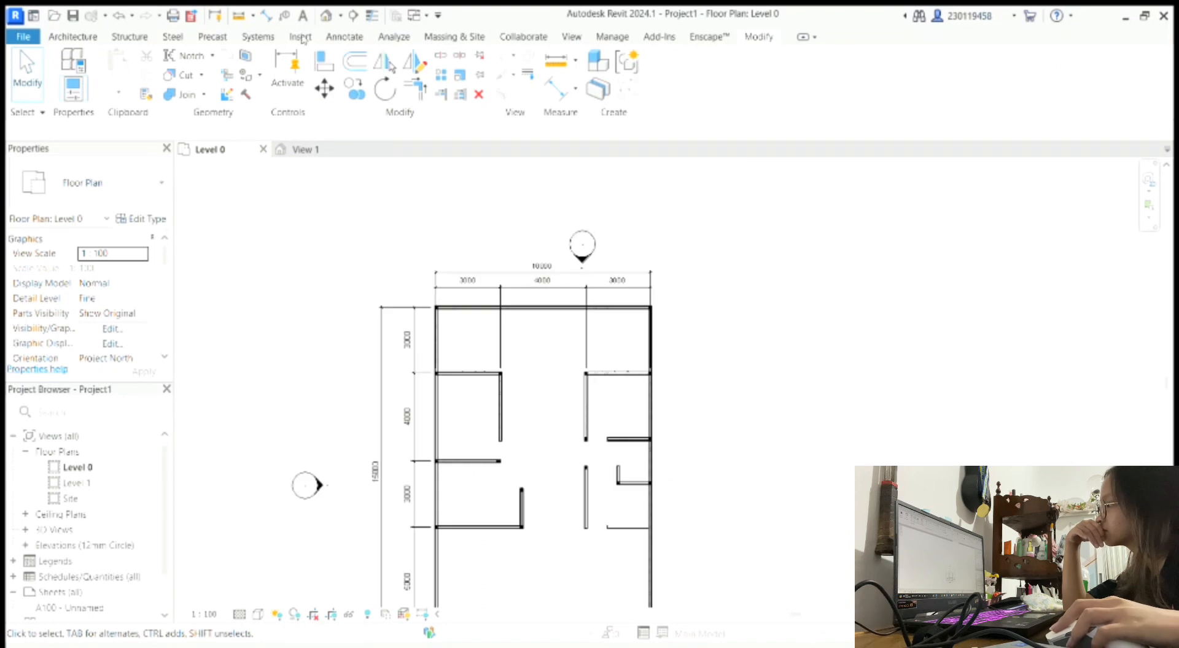
{"action": "key", "text": "d"}
{"action": "key", "text": "i"}
{"action": "scroll", "coordinate": [676, 343], "scroll_direction": "up", "scroll_amount": 5}
{"action": "scroll", "coordinate": [626, 395], "scroll_direction": "down", "scroll_amount": 5}
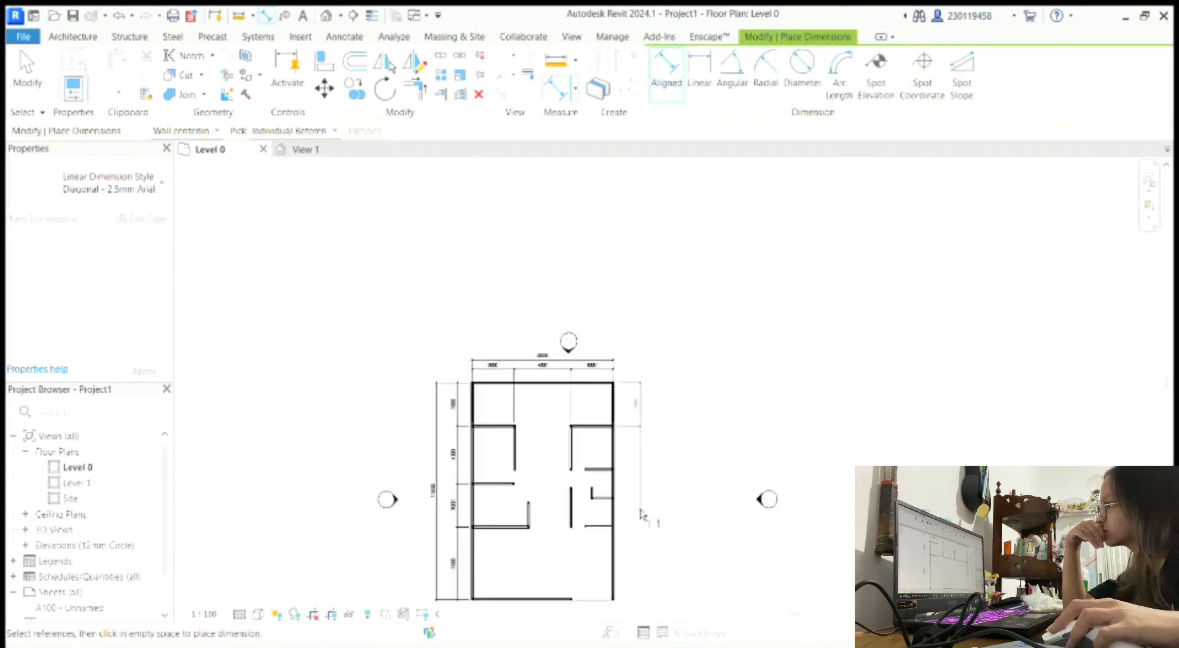
{"action": "scroll", "coordinate": [626, 396], "scroll_direction": "up", "scroll_amount": 6}
{"action": "scroll", "coordinate": [534, 455], "scroll_direction": "up", "scroll_amount": 4}
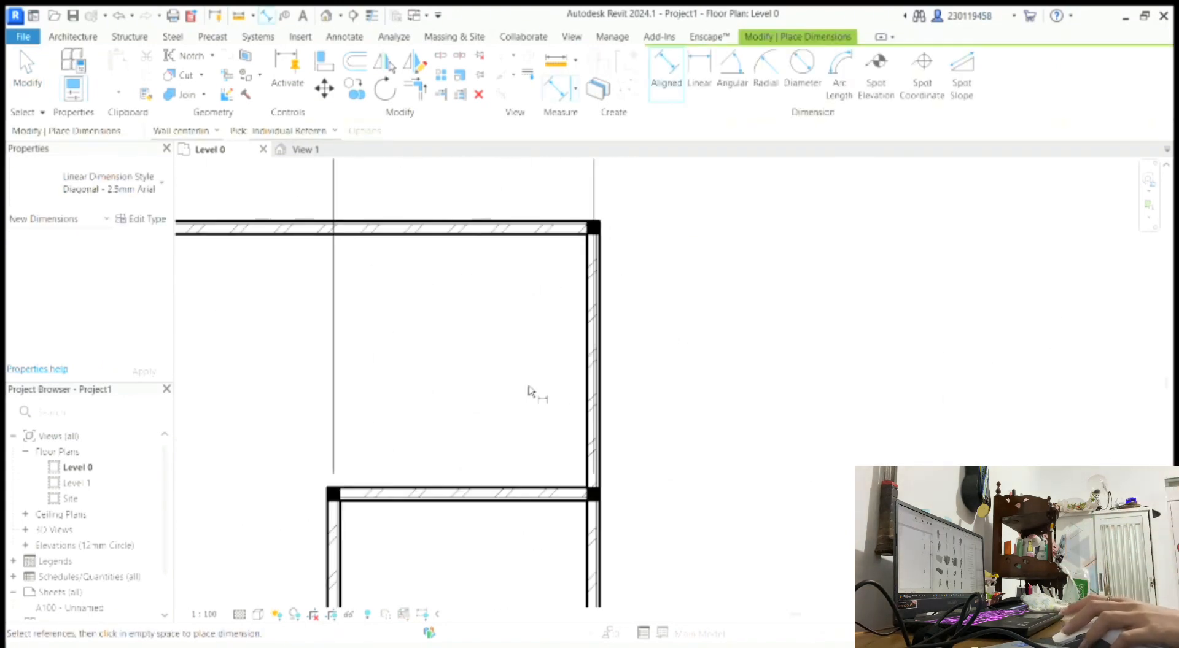
{"action": "key", "text": "Escape"}
Create a similar kolom 15 x 150 column where the lowest right-hand partition meets the right exterior wall
{"action": "left_click", "coordinate": [594, 227]}
{"action": "key", "text": "c"}
{"action": "key", "text": "s"}
{"action": "scroll", "coordinate": [587, 348], "scroll_direction": "down", "scroll_amount": 5}
{"action": "scroll", "coordinate": [557, 553], "scroll_direction": "up", "scroll_amount": 6}
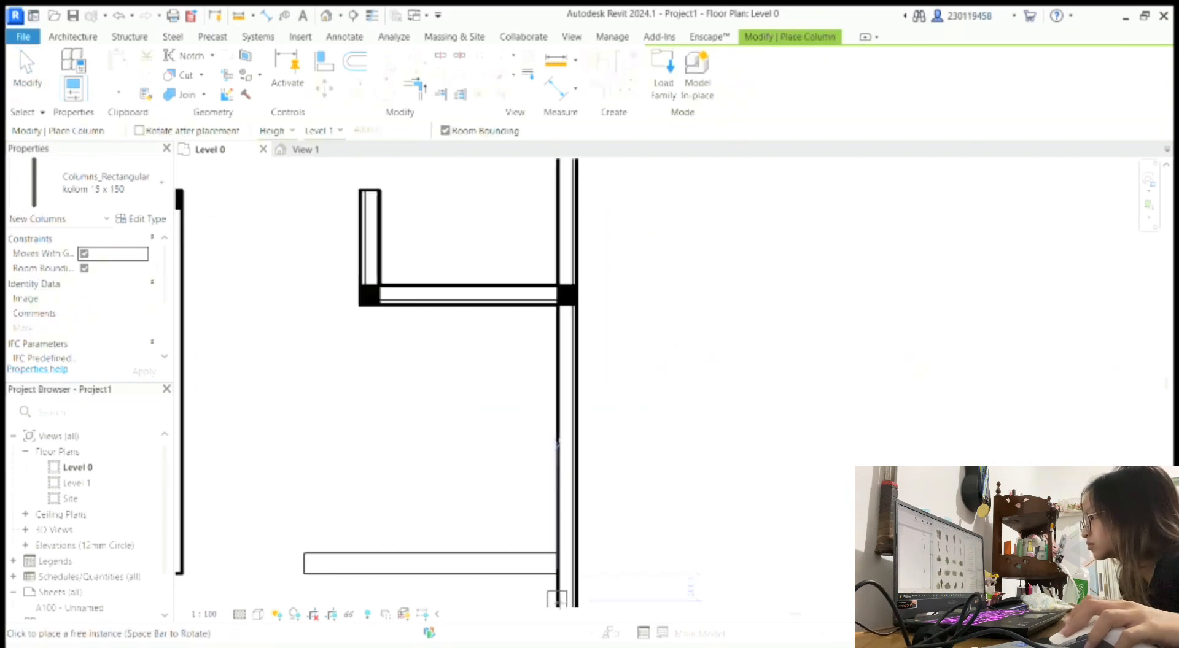
{"action": "scroll", "coordinate": [557, 599], "scroll_direction": "up", "scroll_amount": 2}
{"action": "left_click", "coordinate": [565, 564]}
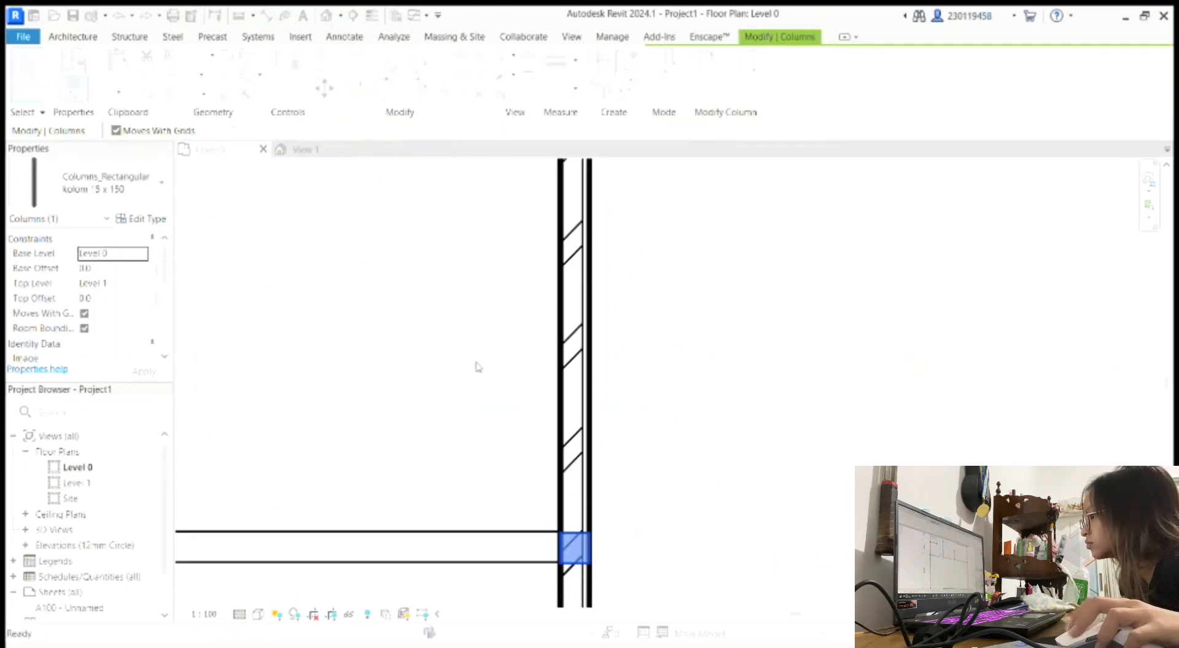
{"action": "key", "text": "Escape"}
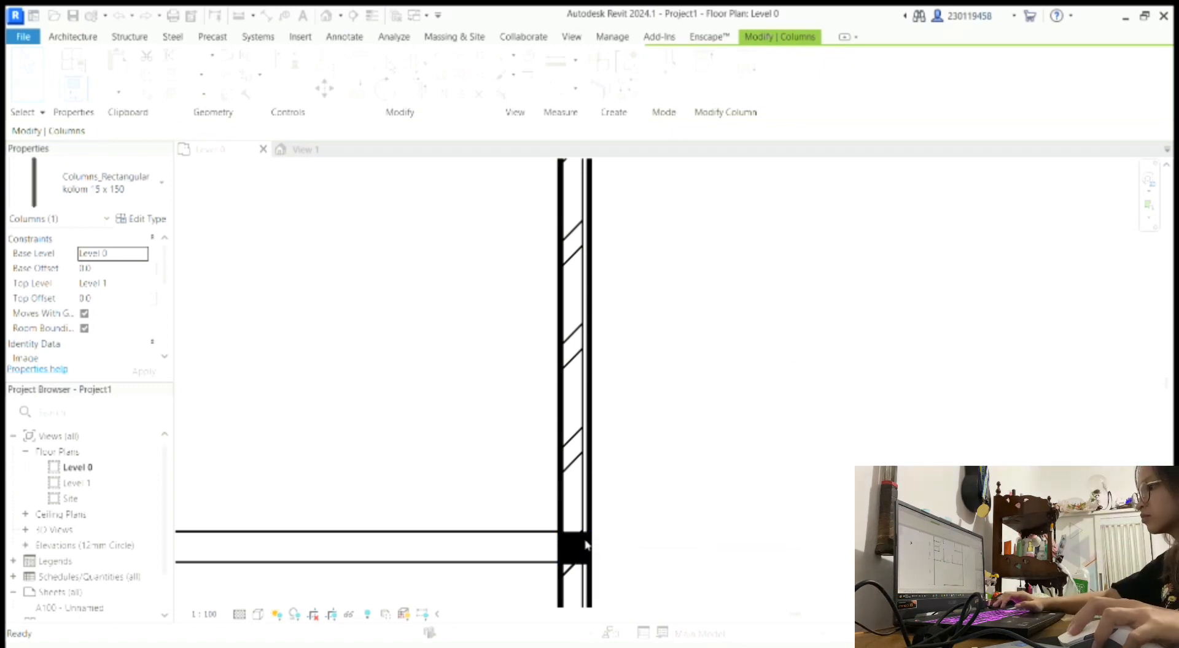
Draw a vertical guide line from the freestanding wall's lower end down past the bottom exterior wall
{"action": "scroll", "coordinate": [822, 519], "scroll_direction": "down", "scroll_amount": 5}
{"action": "middle_click_drag", "start_coordinate": [821, 519], "coordinate": [804, 269]}
{"action": "key", "text": "l"}
{"action": "key", "text": "i"}
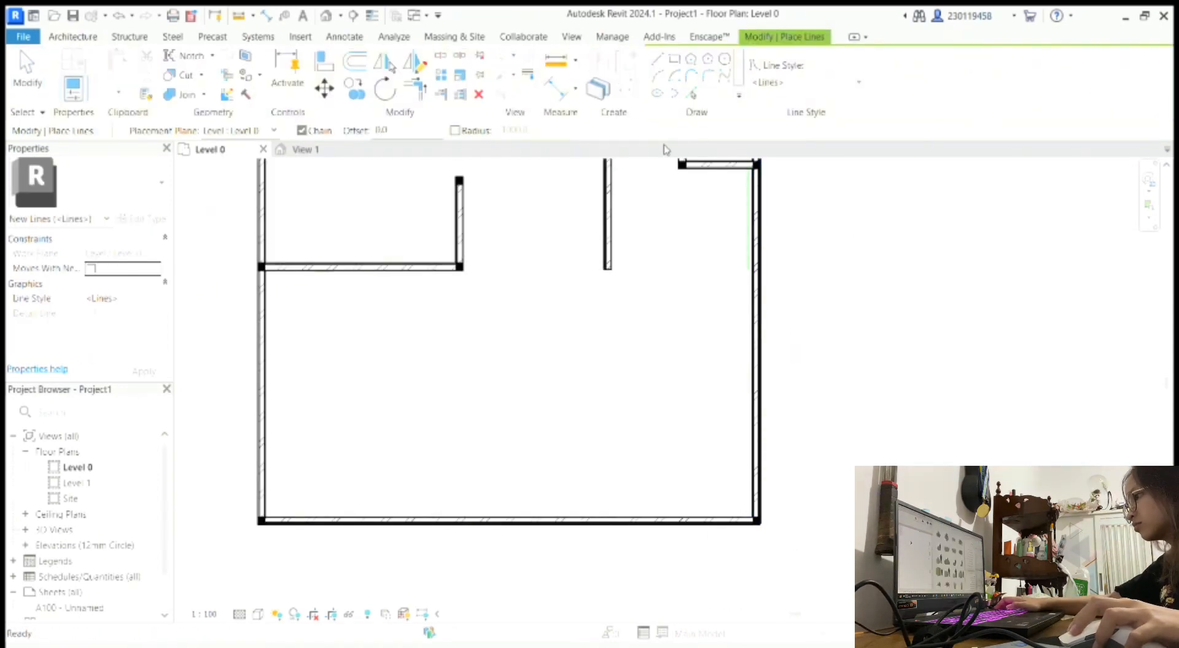
{"action": "left_click", "coordinate": [608, 270]}
{"action": "left_click", "coordinate": [608, 544]}
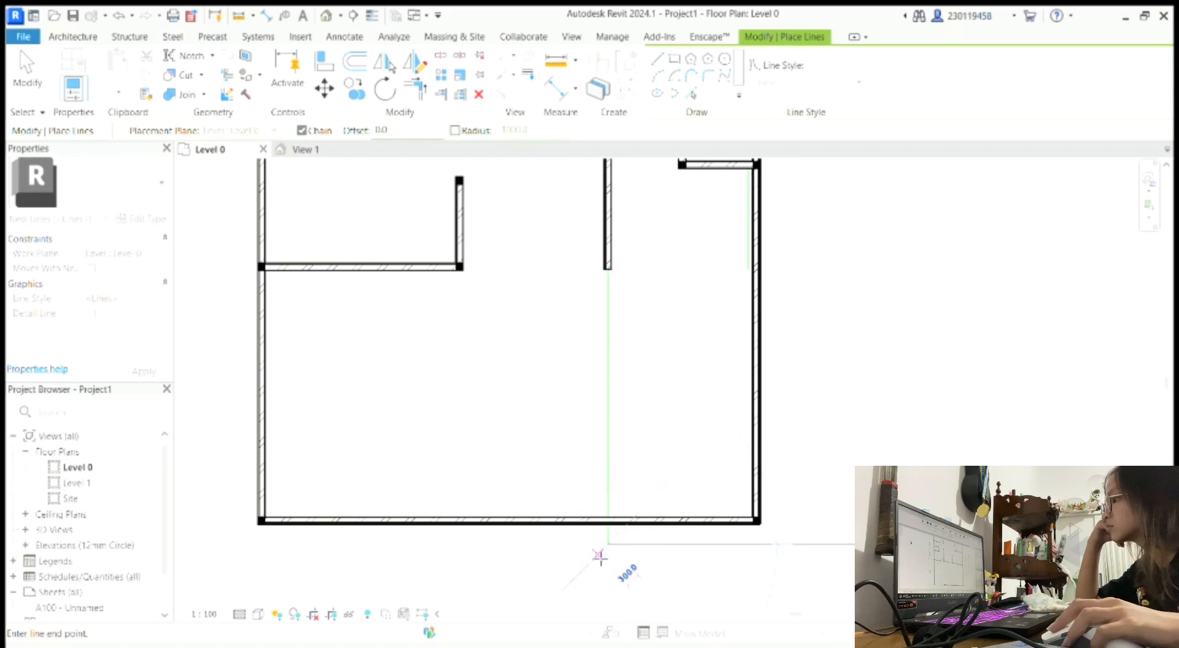
{"action": "key", "text": "Escape"}
{"action": "key", "text": "Escape"}
Shorten the bottom exterior wall by pulling its right end back to the vertical guide line
{"action": "scroll", "coordinate": [681, 538], "scroll_direction": "up", "scroll_amount": 2}
{"action": "left_click", "coordinate": [615, 514]}
{"action": "left_click_drag", "start_coordinate": [781, 516], "coordinate": [585, 516]}
{"action": "left_click", "coordinate": [653, 510]}
{"action": "scroll", "coordinate": [652, 510], "scroll_direction": "down", "scroll_amount": 4}
{"action": "scroll", "coordinate": [651, 416], "scroll_direction": "up", "scroll_amount": 2}
{"action": "scroll", "coordinate": [609, 546], "scroll_direction": "up", "scroll_amount": 5}
Extend the shortened bottom wall's end to the outer face of the square column on the guide line
{"action": "key", "text": "l"}
{"action": "key", "text": "i"}
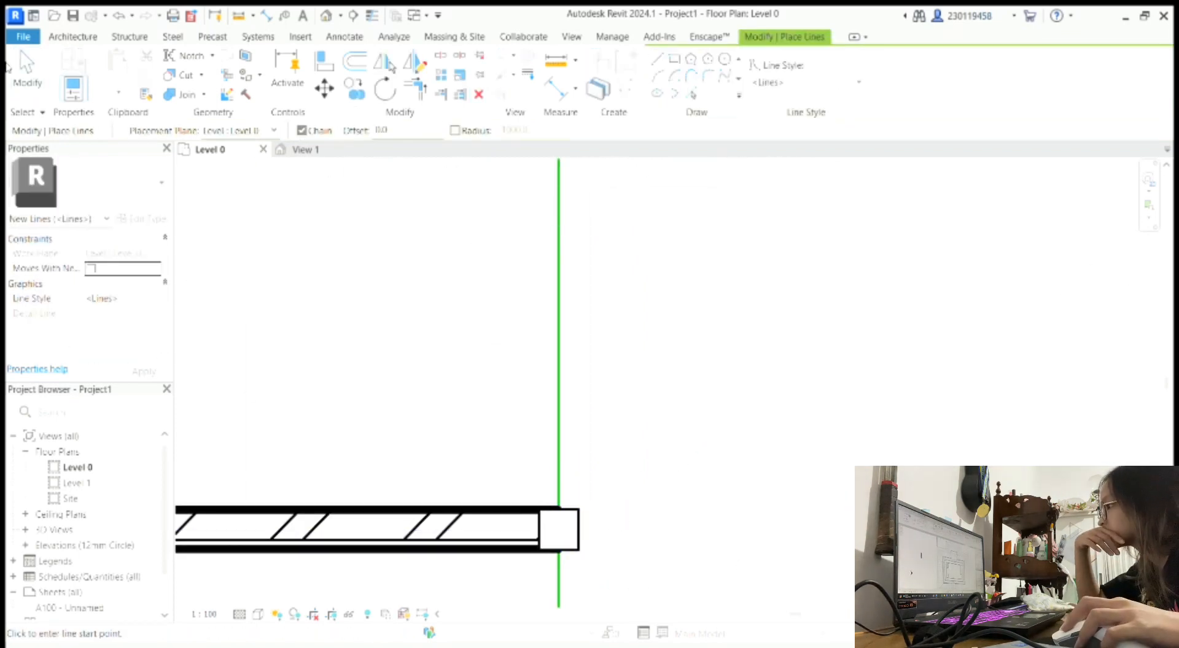
{"action": "left_click", "coordinate": [24, 68]}
{"action": "left_click", "coordinate": [529, 511]}
{"action": "left_click_drag", "start_coordinate": [559, 530], "coordinate": [581, 533]}
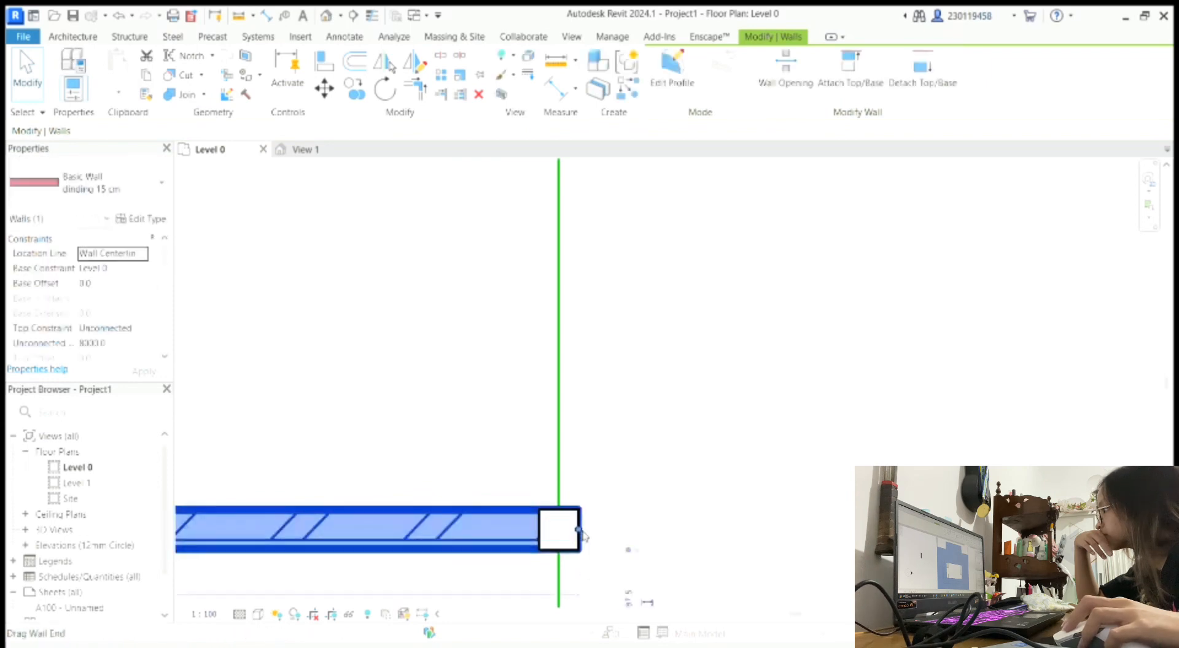
{"action": "left_click", "coordinate": [663, 516]}
Delete the vertical guide line below the freestanding wall
{"action": "scroll", "coordinate": [664, 516], "scroll_direction": "down", "scroll_amount": 5}
{"action": "key", "text": "l"}
{"action": "key", "text": "i"}
{"action": "key", "text": "Escape"}
{"action": "left_click", "coordinate": [652, 418]}
{"action": "key", "text": "Delete"}
Draw a horizontal line across the opening from the shortened bottom wall to the lower-right corner column
{"action": "scroll", "coordinate": [733, 552], "scroll_direction": "up", "scroll_amount": 5}
{"action": "key", "text": "l"}
{"action": "key", "text": "i"}
{"action": "left_click", "coordinate": [368, 390]}
{"action": "left_click", "coordinate": [861, 391]}
{"action": "key", "text": "Escape"}
{"action": "key", "text": "Escape"}
Align the opening's horizontal line with the bottom exterior wall's outer face at the corner column
{"action": "scroll", "coordinate": [896, 387], "scroll_direction": "up", "scroll_amount": 3}
{"action": "left_click", "coordinate": [862, 350]}
{"action": "left_click_drag", "start_coordinate": [837, 357], "coordinate": [839, 399]}
{"action": "left_click", "coordinate": [839, 392]}
{"action": "scroll", "coordinate": [839, 399], "scroll_direction": "down", "scroll_amount": 4}
{"action": "left_click", "coordinate": [706, 436]}
{"action": "scroll", "coordinate": [753, 89], "scroll_direction": "down", "scroll_amount": 4}
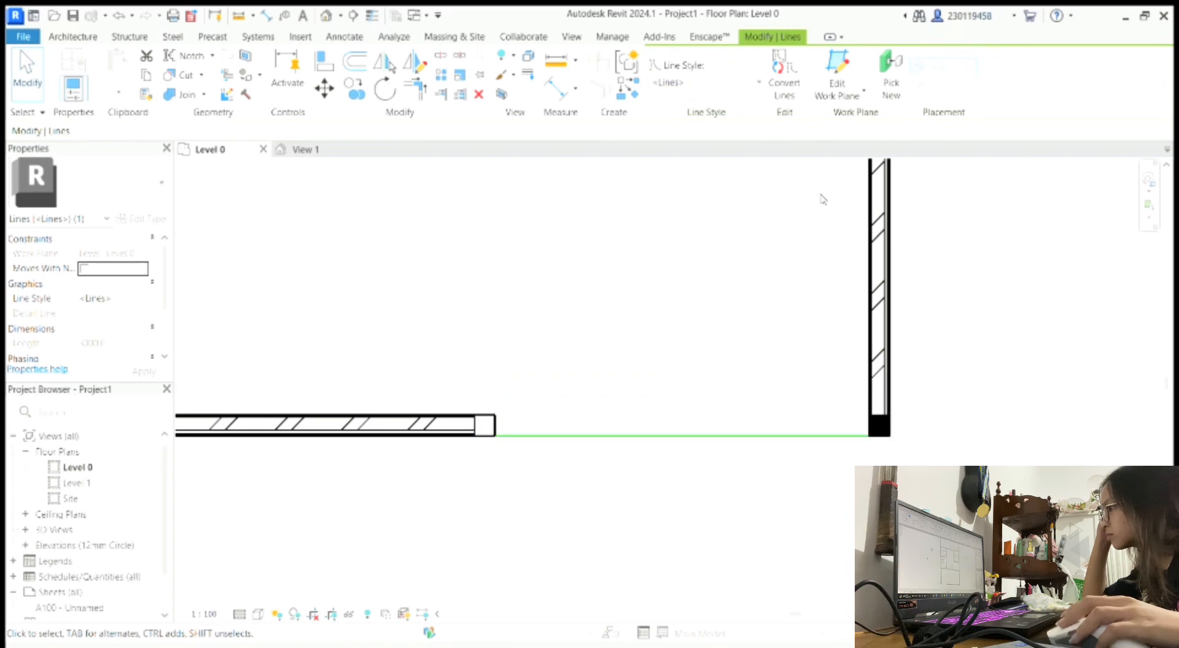
{"action": "key", "text": "Escape"}
{"action": "scroll", "coordinate": [707, 263], "scroll_direction": "down", "scroll_amount": 5}
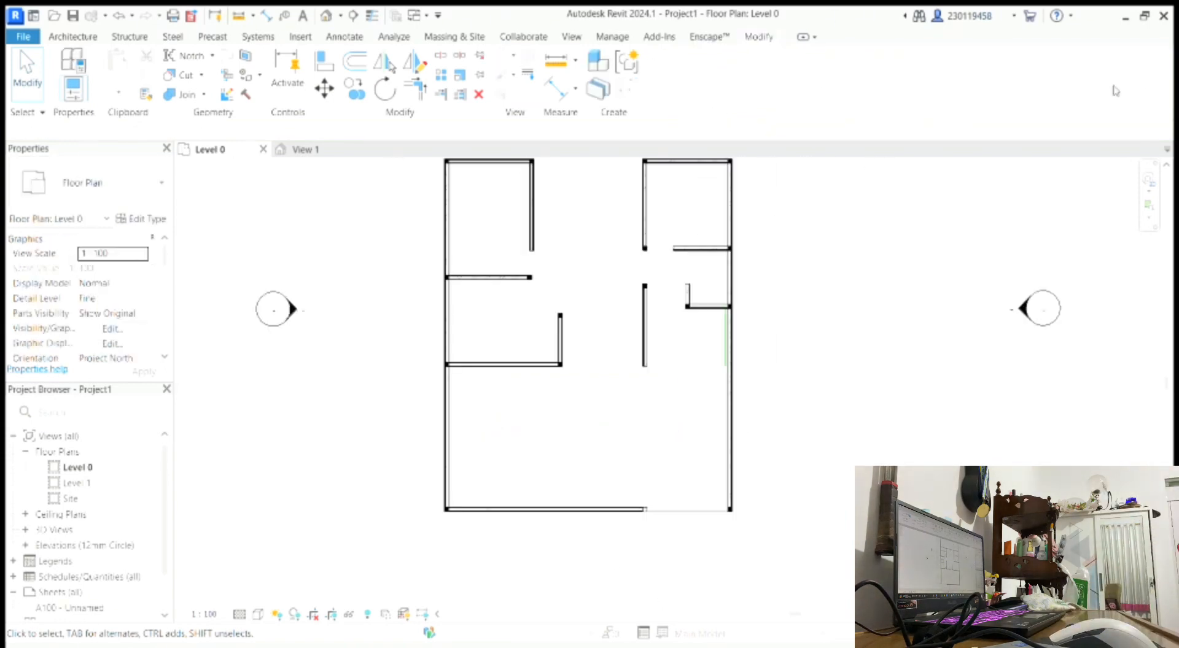
Add an overall width dimension between the outer corner columns, above the top dimension string
{"action": "key", "text": "d"}
{"action": "key", "text": "i"}
{"action": "scroll", "coordinate": [406, 452], "scroll_direction": "up", "scroll_amount": 6}
{"action": "scroll", "coordinate": [405, 452], "scroll_direction": "down", "scroll_amount": 3}
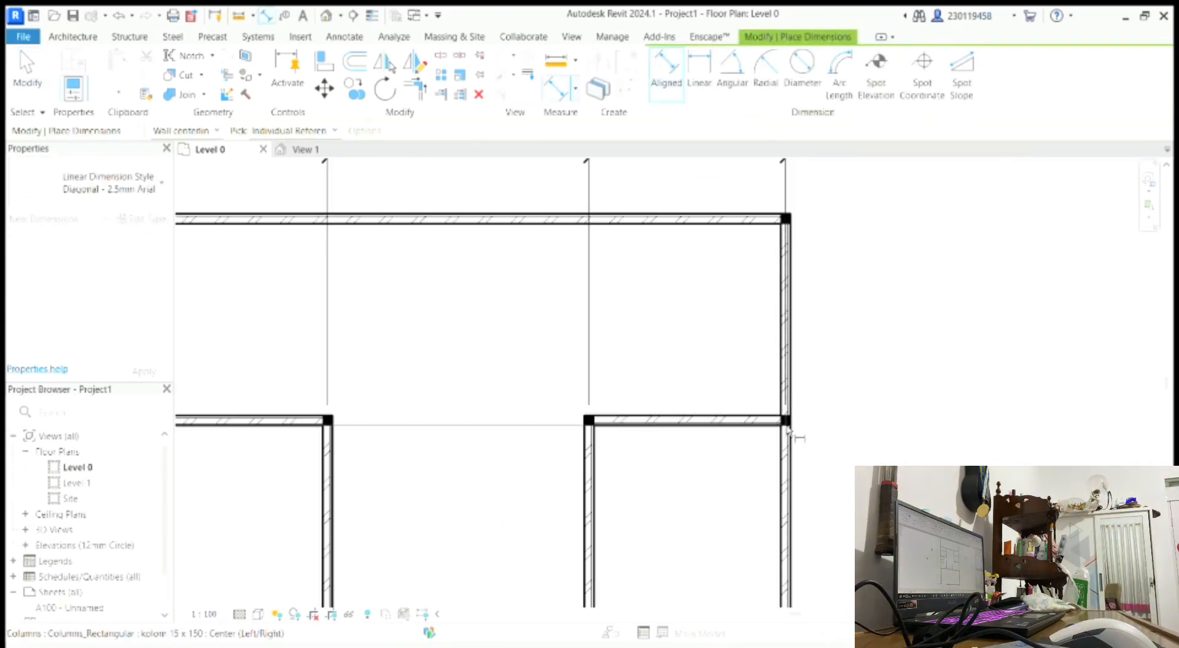
{"action": "scroll", "coordinate": [798, 434], "scroll_direction": "down", "scroll_amount": 3}
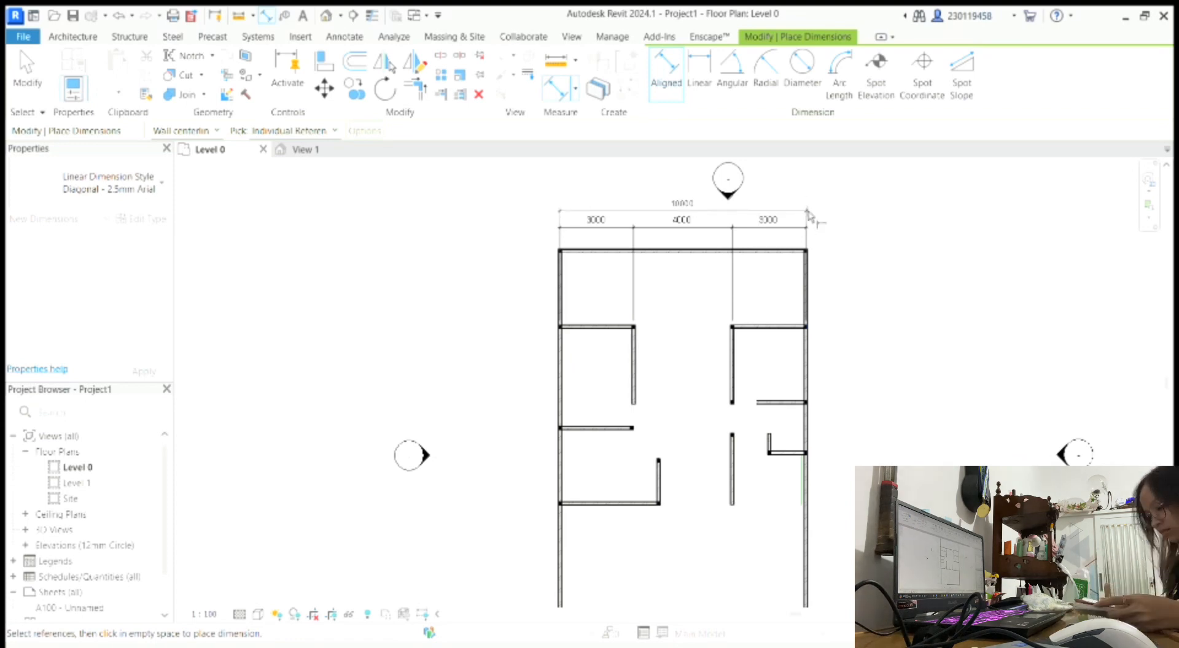
{"action": "scroll", "coordinate": [562, 251], "scroll_direction": "up", "scroll_amount": 5}
Add an aligned dimension string through the column centres along the left exterior wall
{"action": "key", "text": "d"}
{"action": "key", "text": "i"}
{"action": "scroll", "coordinate": [481, 459], "scroll_direction": "down", "scroll_amount": 5}
{"action": "scroll", "coordinate": [481, 459], "scroll_direction": "up", "scroll_amount": 6}
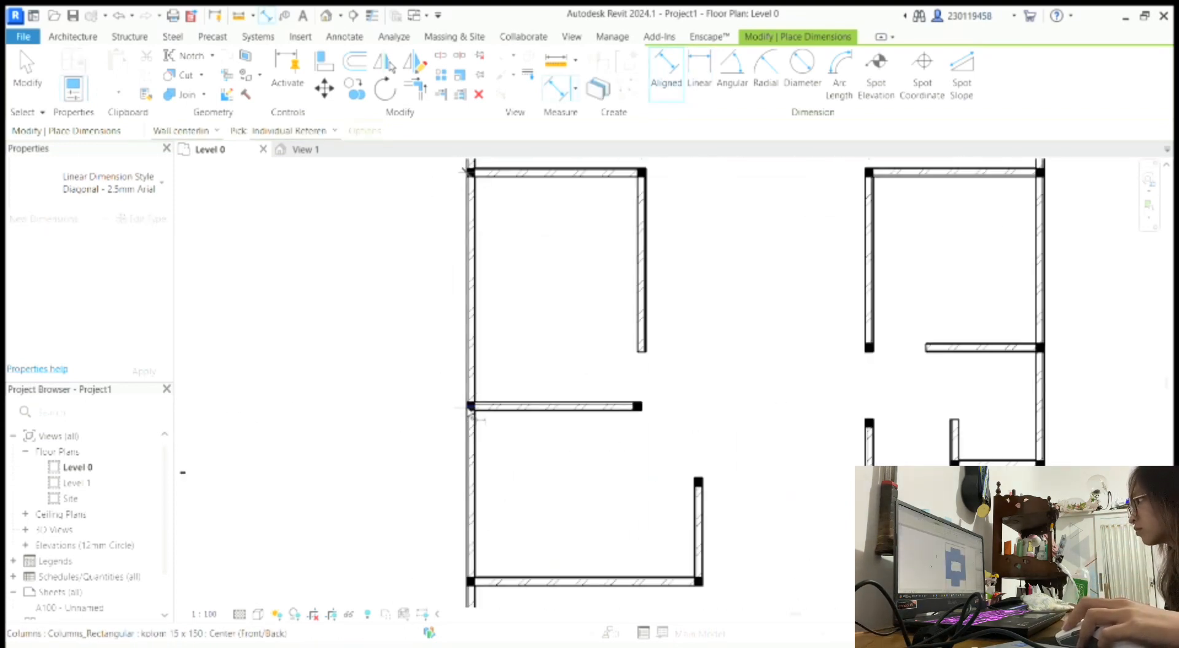
{"action": "scroll", "coordinate": [455, 500], "scroll_direction": "down", "scroll_amount": 6}
{"action": "scroll", "coordinate": [430, 430], "scroll_direction": "up", "scroll_amount": 4}
{"action": "scroll", "coordinate": [388, 549], "scroll_direction": "down", "scroll_amount": 5}
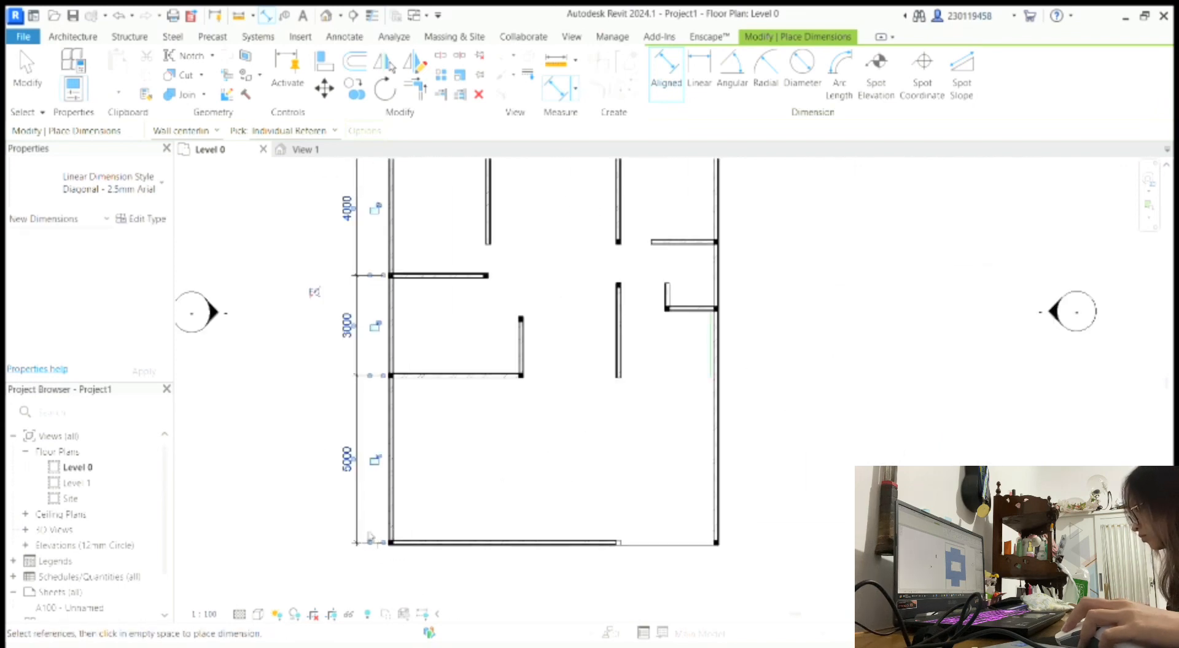
Add an overall length dimension outside the left dimension string
{"action": "scroll", "coordinate": [425, 232], "scroll_direction": "up", "scroll_amount": 7}
{"action": "scroll", "coordinate": [429, 534], "scroll_direction": "down", "scroll_amount": 5}
{"action": "scroll", "coordinate": [311, 452], "scroll_direction": "up", "scroll_amount": 4}
{"action": "scroll", "coordinate": [319, 424], "scroll_direction": "down", "scroll_amount": 4}
Add an aligned dimension string along the right exterior wall through its partition junctions down to the lower-right corner
{"action": "key", "text": "d"}
{"action": "key", "text": "l"}
{"action": "scroll", "coordinate": [584, 310], "scroll_direction": "up", "scroll_amount": 4}
{"action": "scroll", "coordinate": [466, 258], "scroll_direction": "up", "scroll_amount": 3}
{"action": "key", "text": "d"}
{"action": "key", "text": "i"}
{"action": "scroll", "coordinate": [430, 276], "scroll_direction": "down", "scroll_amount": 4}
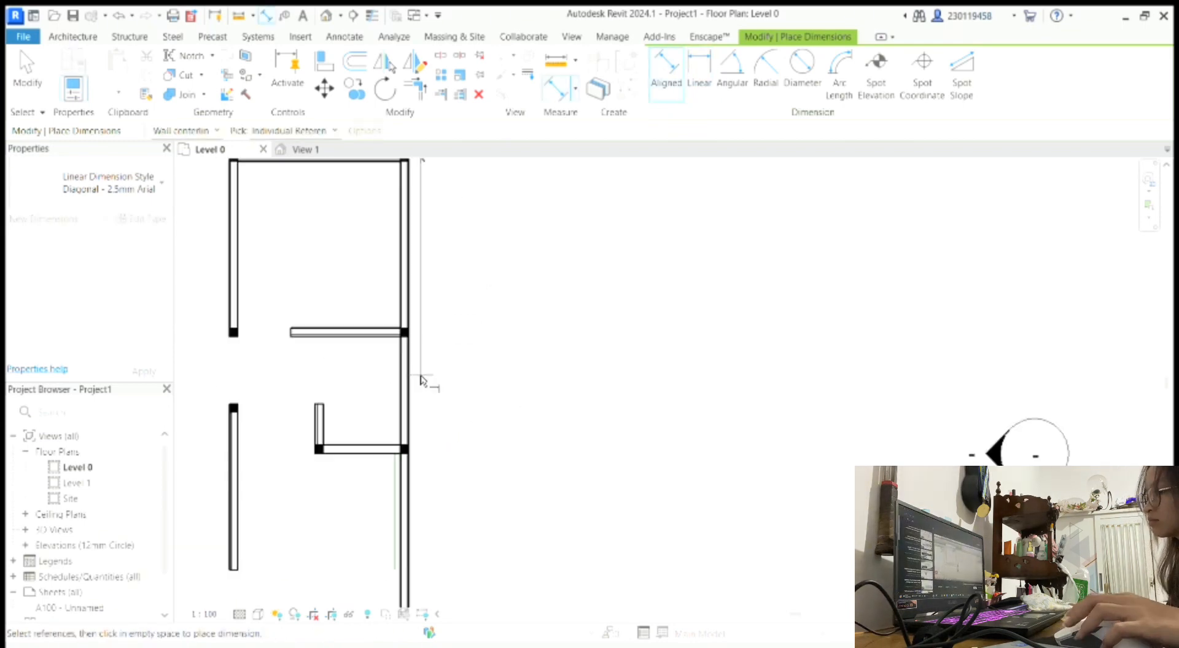
{"action": "scroll", "coordinate": [412, 503], "scroll_direction": "down", "scroll_amount": 4}
{"action": "scroll", "coordinate": [535, 513], "scroll_direction": "up", "scroll_amount": 5}
{"action": "scroll", "coordinate": [528, 515], "scroll_direction": "down", "scroll_amount": 1}
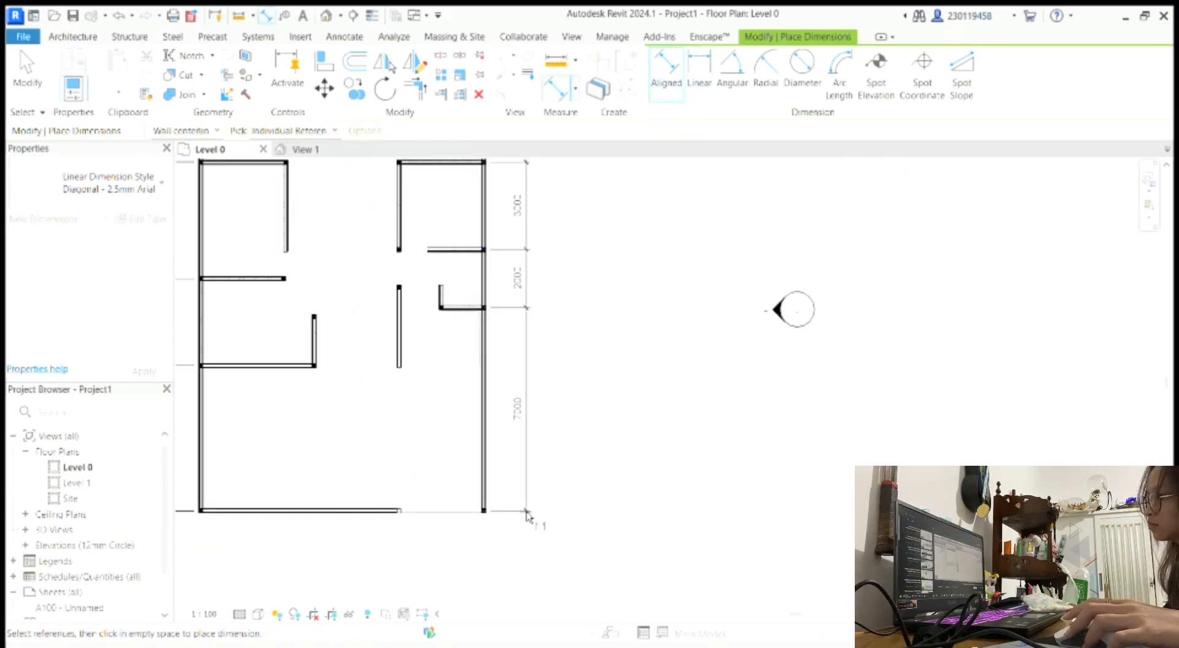
{"action": "scroll", "coordinate": [529, 515], "scroll_direction": "down", "scroll_amount": 5}
{"action": "scroll", "coordinate": [395, 380], "scroll_direction": "up", "scroll_amount": 5}
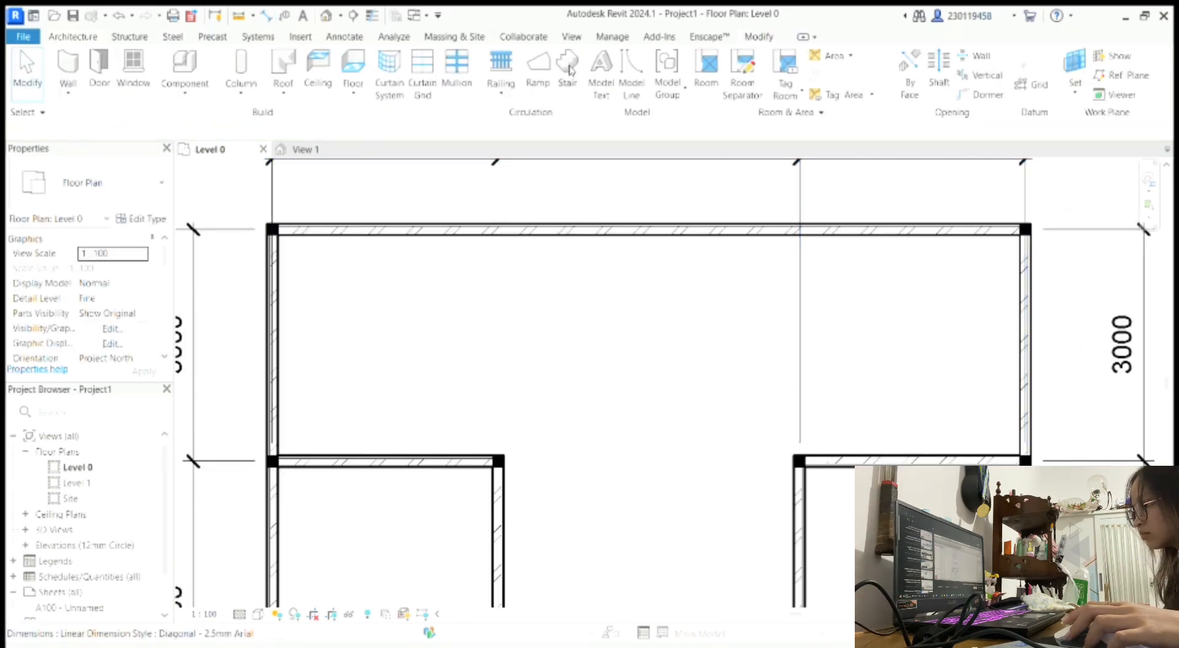
Outline an area with thin model lines between the two upper partition corners, 4000 mm across and 1500 mm deep
{"action": "left_click", "coordinate": [644, 75]}
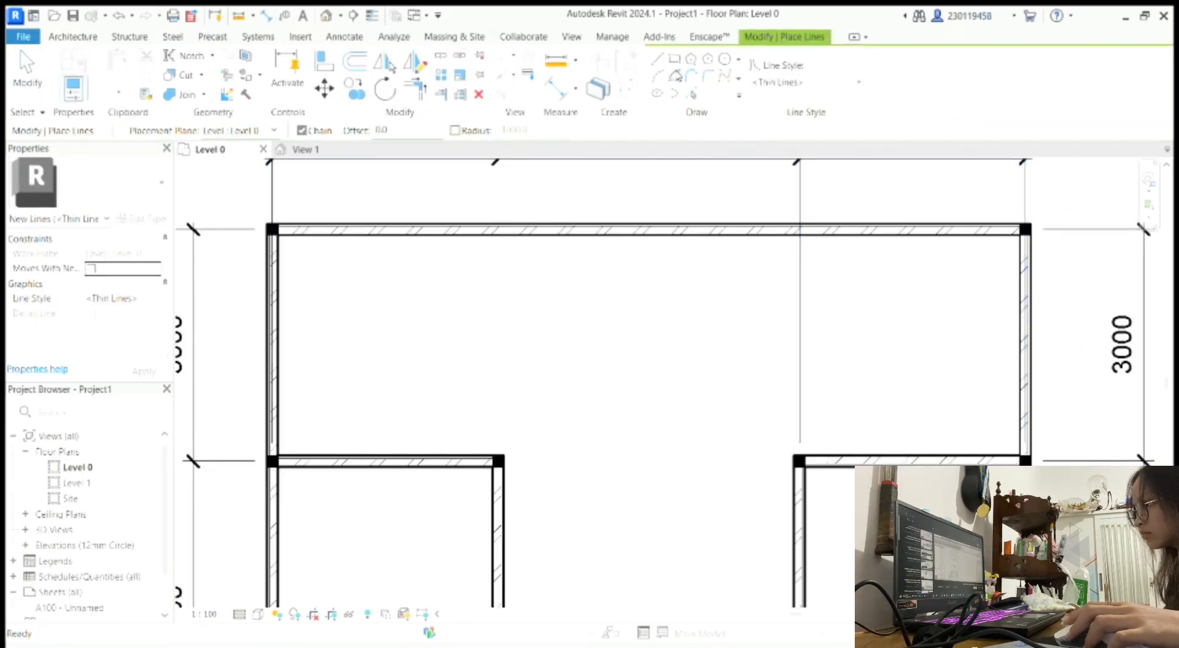
{"action": "left_click", "coordinate": [498, 456]}
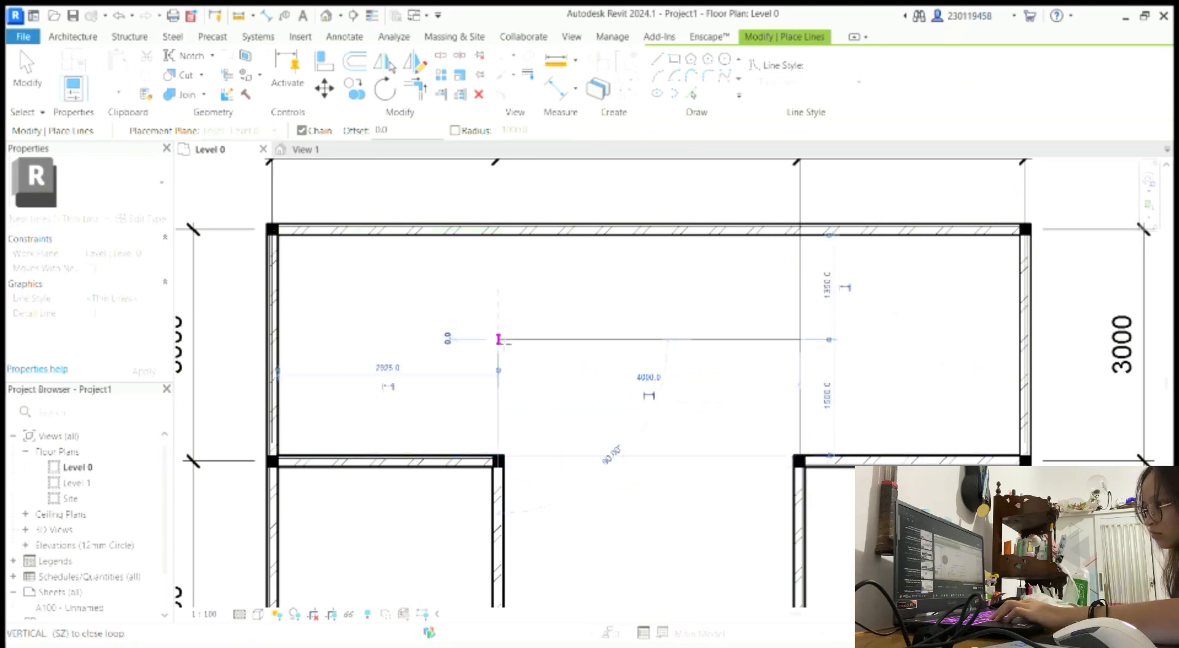
{"action": "key", "text": "Escape"}
{"action": "key", "text": "Escape"}
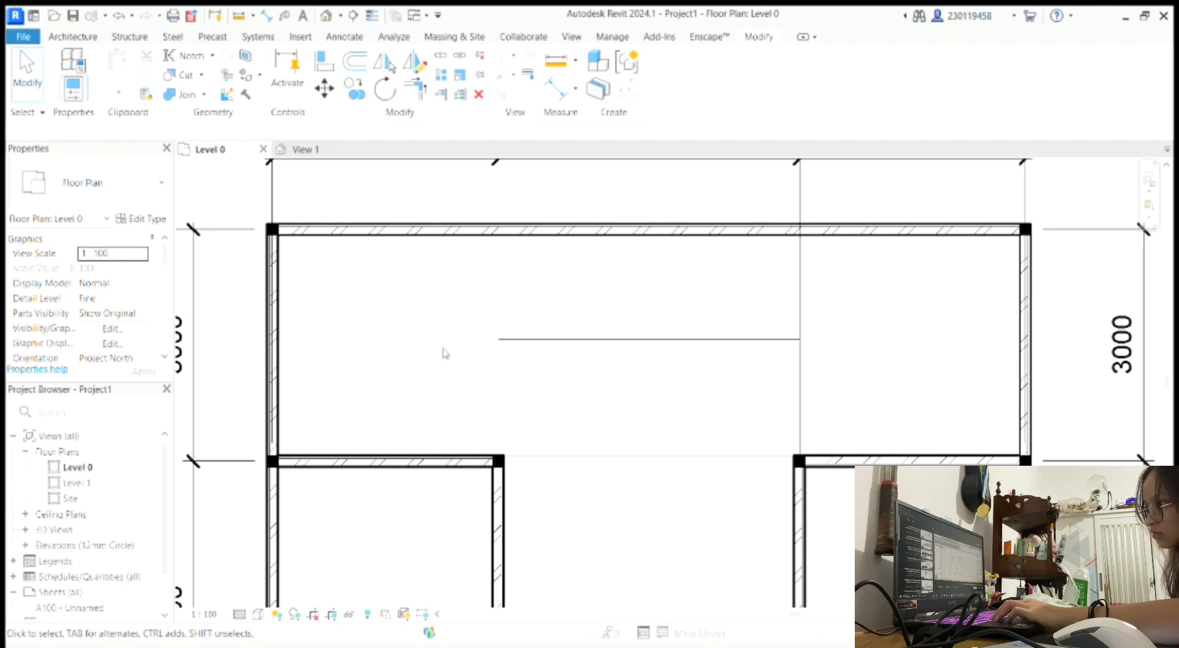
{"action": "key", "text": "c"}
{"action": "key", "text": "l"}
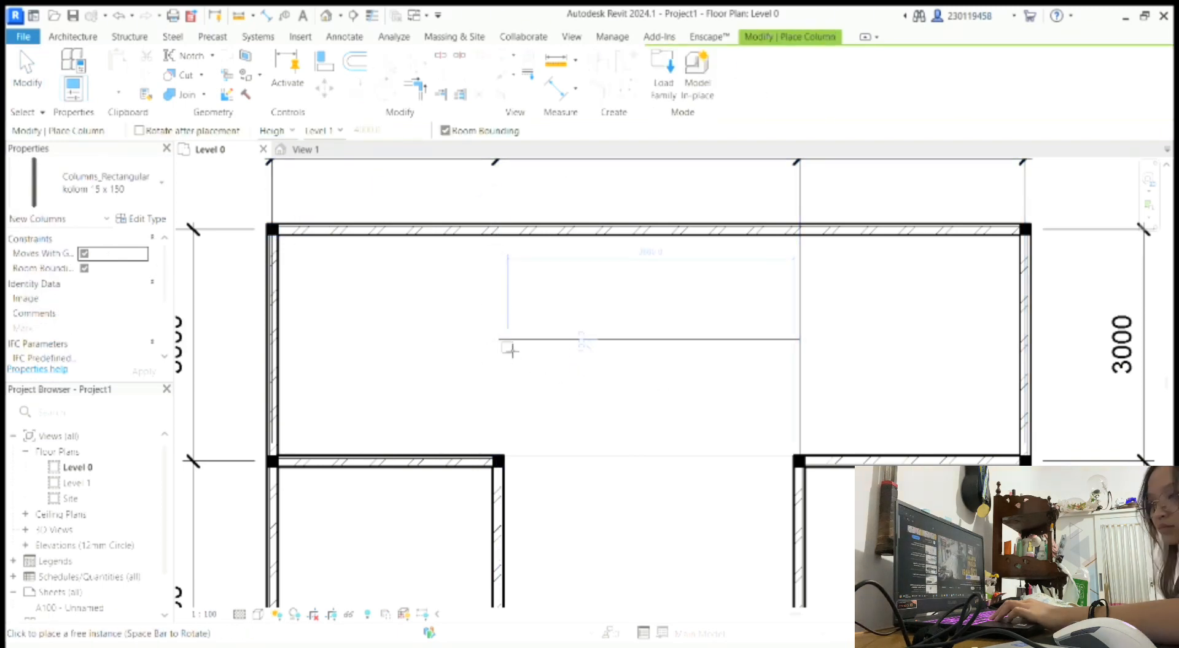
{"action": "key", "text": "Escape"}
{"action": "key", "text": "Escape"}
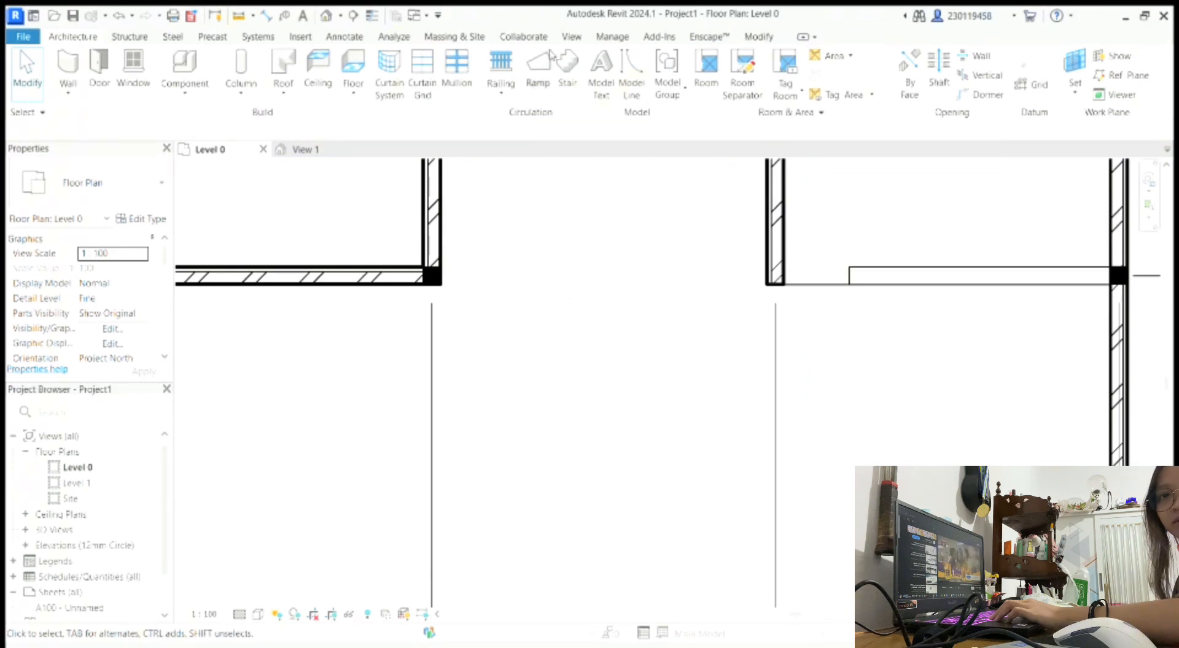
Draw thin model lines from the lower-left partition's corner column 2000 mm down, across, and up to the freestanding wall's end
{"action": "left_click", "coordinate": [635, 71]}
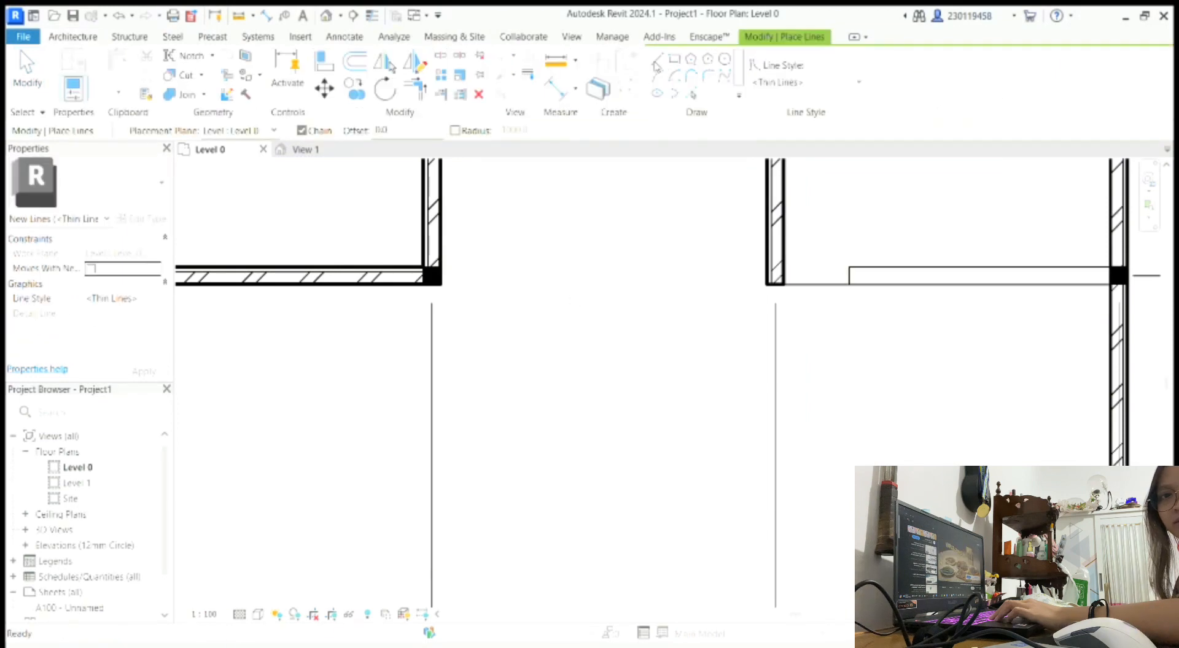
{"action": "left_click", "coordinate": [432, 284]}
{"action": "type", "text": "2000"}
{"action": "key", "text": "Return"}
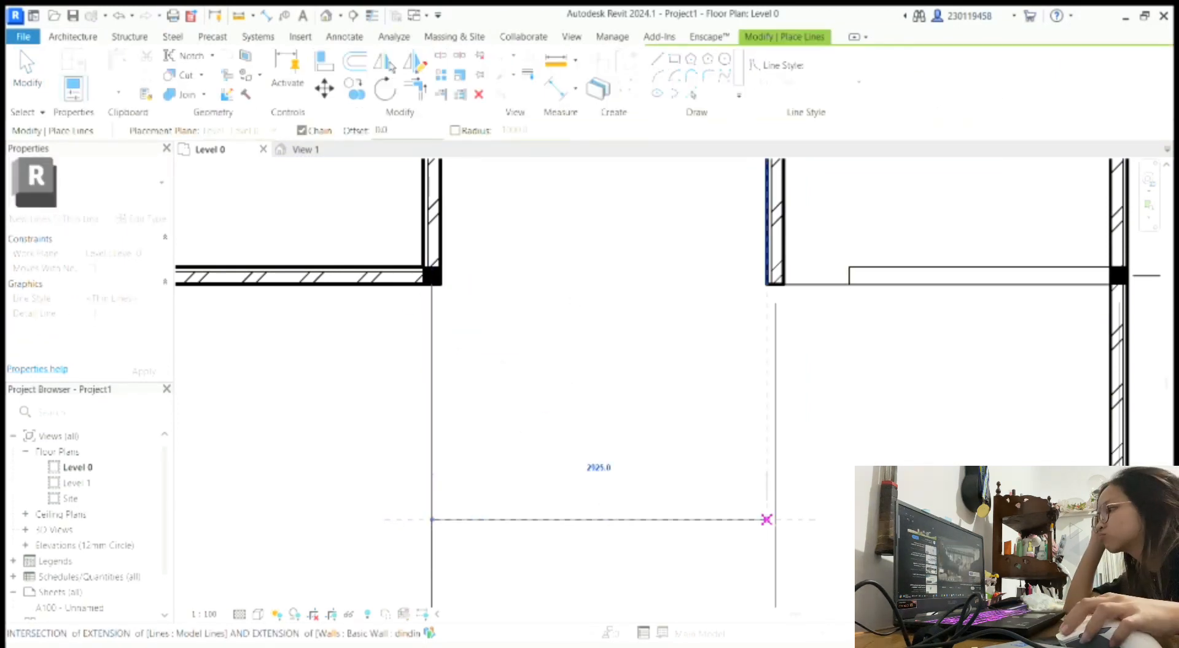
{"action": "left_click", "coordinate": [775, 520]}
{"action": "left_click", "coordinate": [775, 284]}
{"action": "scroll", "coordinate": [775, 285], "scroll_direction": "up", "scroll_amount": 3}
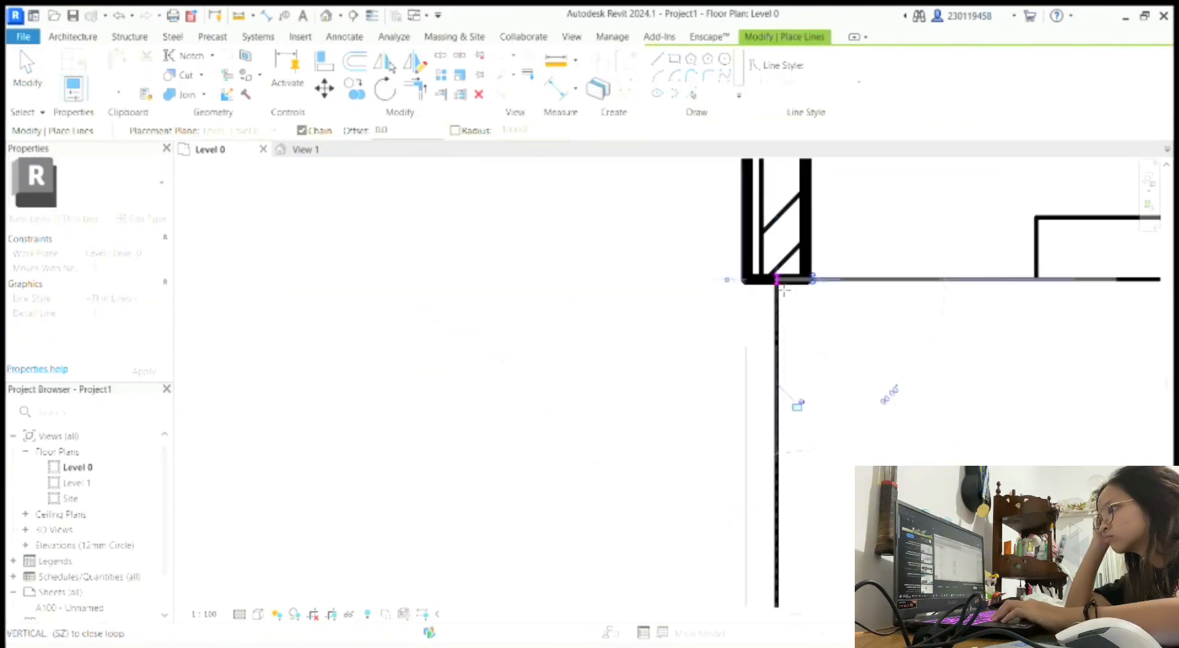
{"action": "scroll", "coordinate": [775, 285], "scroll_direction": "down", "scroll_amount": 5}
{"action": "left_click", "coordinate": [564, 292]}
{"action": "key", "text": "Escape"}
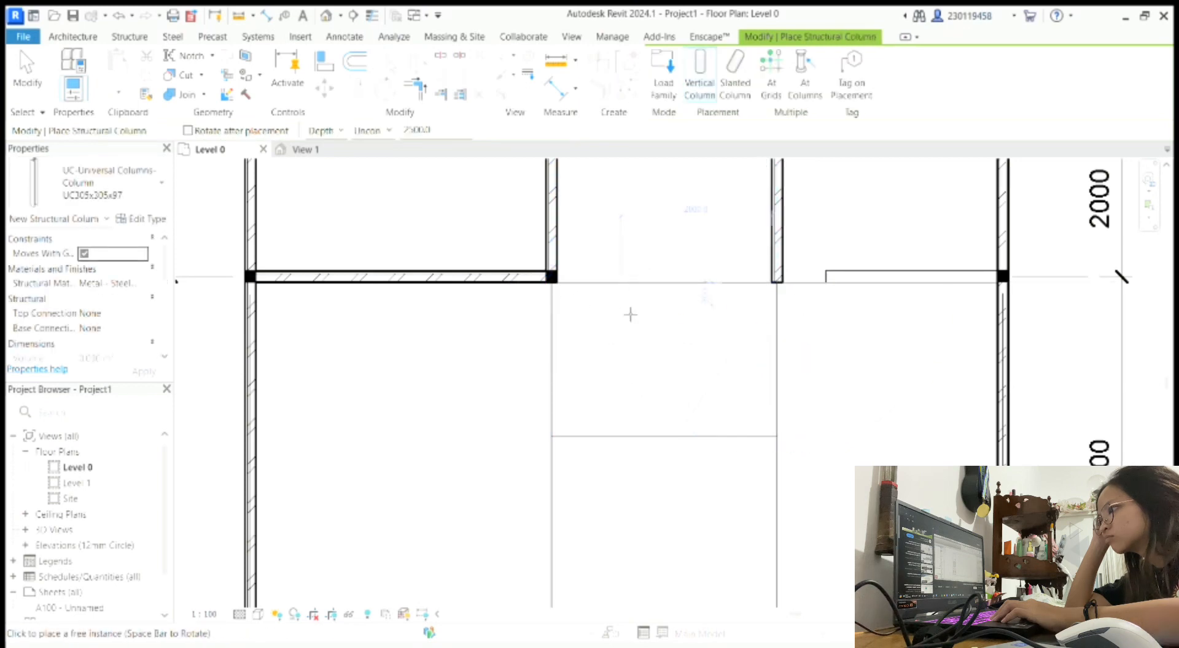
Place kolom 300mm rectangular columns just inside the outer corners of the model-line outlines
{"action": "key", "text": "Escape"}
{"action": "scroll", "coordinate": [584, 274], "scroll_direction": "down", "scroll_amount": 5}
{"action": "scroll", "coordinate": [586, 335], "scroll_direction": "up", "scroll_amount": 2}
{"action": "scroll", "coordinate": [586, 334], "scroll_direction": "up", "scroll_amount": 5}
{"action": "key", "text": "c"}
{"action": "key", "text": "l"}
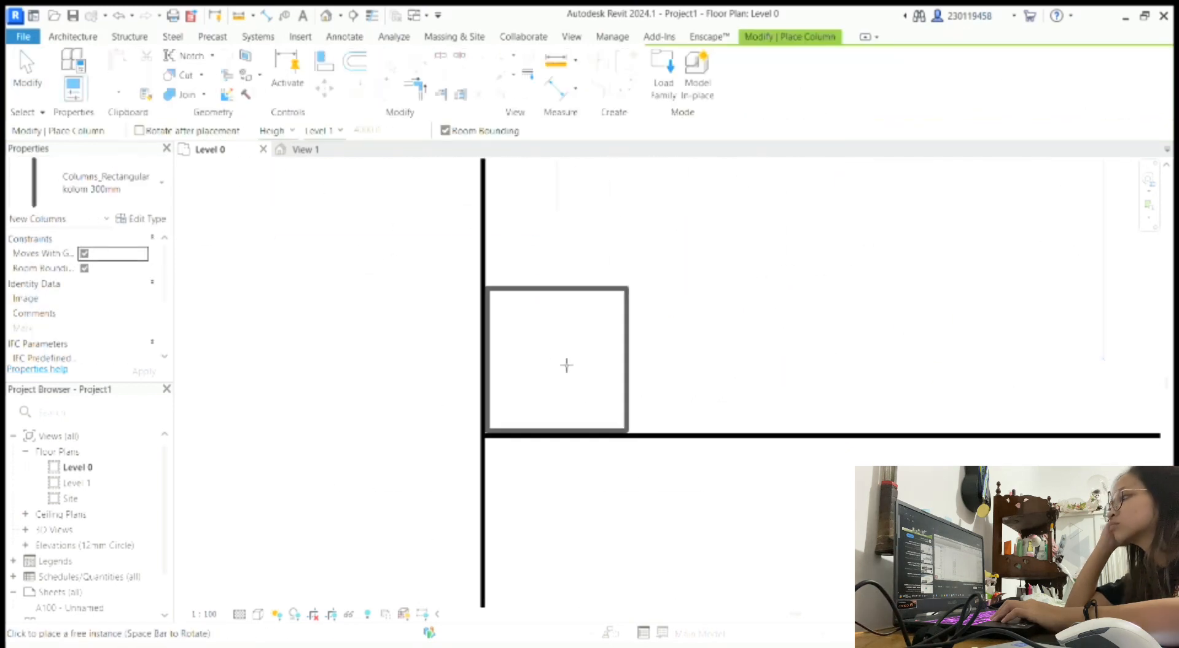
{"action": "scroll", "coordinate": [559, 365], "scroll_direction": "up", "scroll_amount": 1}
{"action": "scroll", "coordinate": [540, 369], "scroll_direction": "down", "scroll_amount": 2}
{"action": "scroll", "coordinate": [507, 341], "scroll_direction": "up", "scroll_amount": 3}
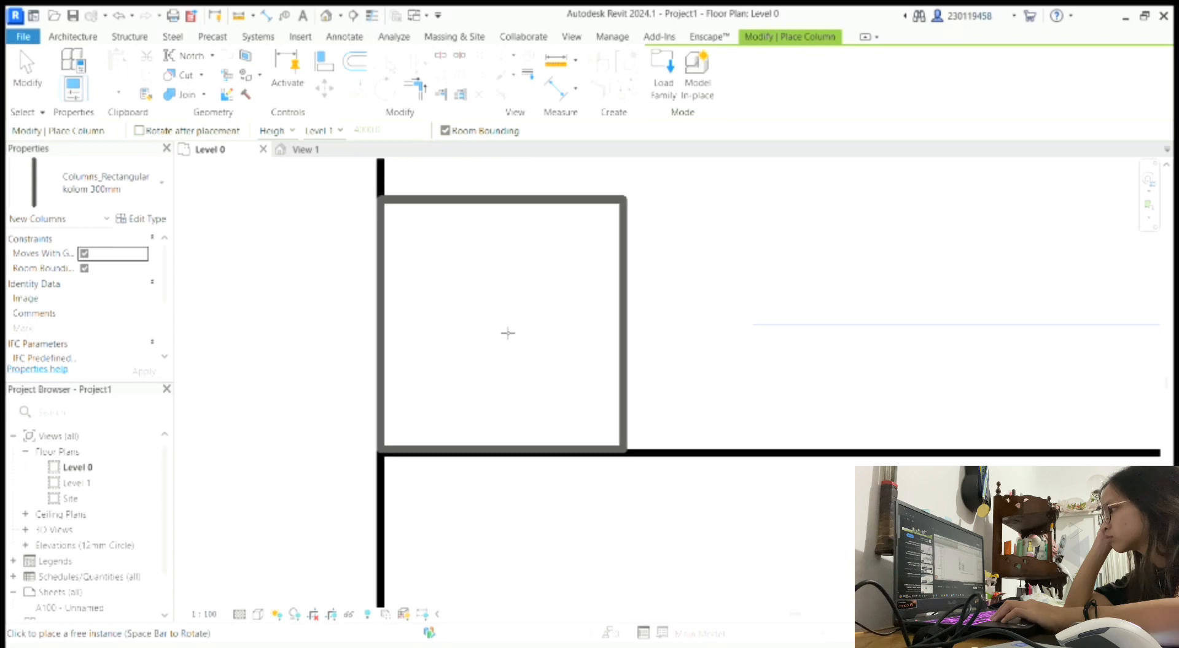
{"action": "scroll", "coordinate": [698, 334], "scroll_direction": "down", "scroll_amount": 5}
{"action": "scroll", "coordinate": [725, 283], "scroll_direction": "up", "scroll_amount": 4}
{"action": "scroll", "coordinate": [608, 361], "scroll_direction": "up", "scroll_amount": 4}
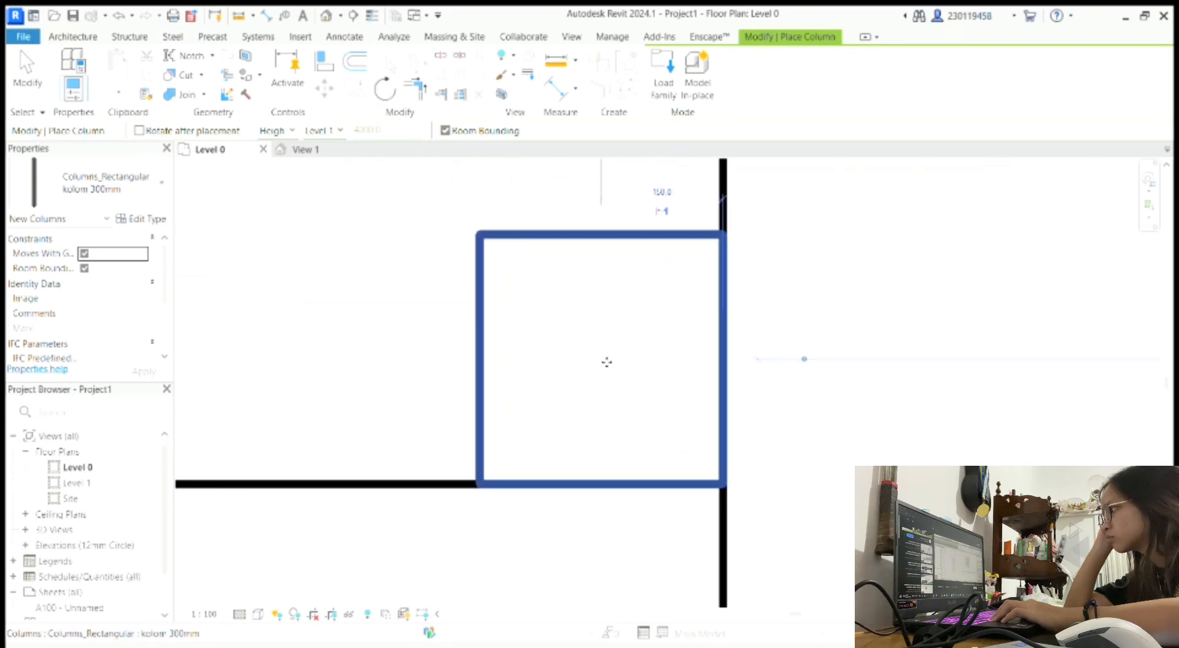
{"action": "key", "text": "Escape"}
{"action": "key", "text": "Escape"}
Shorten the witness lines of the bottom dimension string so they stop outside the lower exterior wall
{"action": "scroll", "coordinate": [432, 239], "scroll_direction": "down", "scroll_amount": 5}
{"action": "scroll", "coordinate": [433, 238], "scroll_direction": "up", "scroll_amount": 2}
{"action": "left_click", "coordinate": [419, 331]}
{"action": "scroll", "coordinate": [412, 529], "scroll_direction": "up", "scroll_amount": 1}
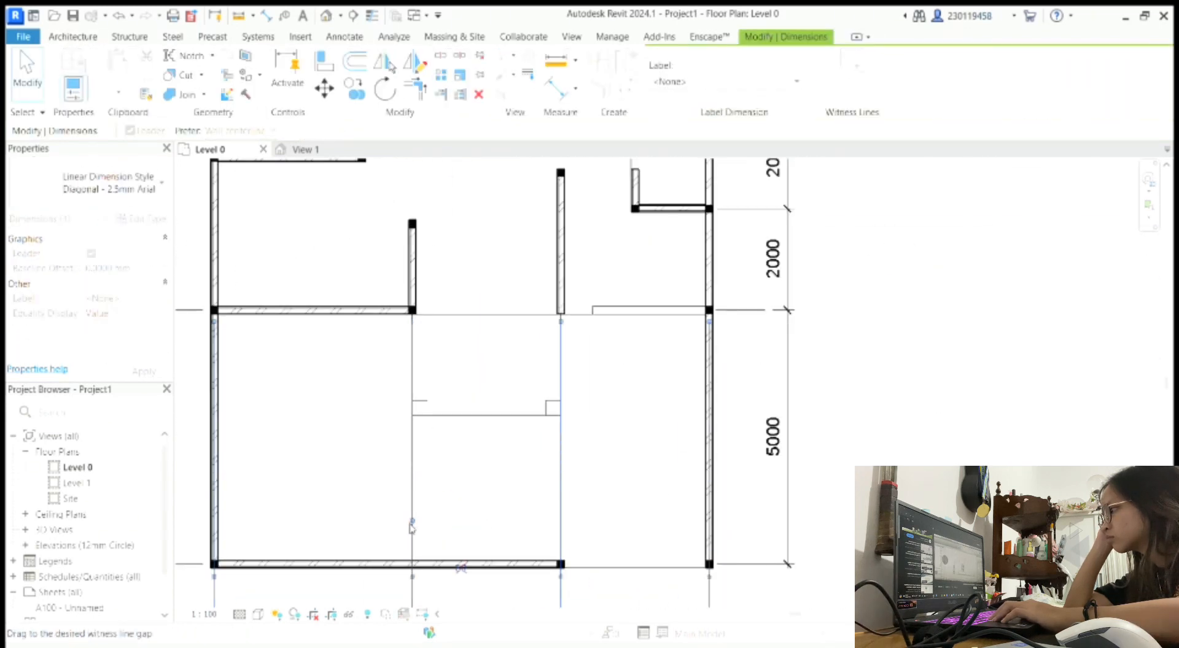
{"action": "key", "text": "Escape"}
{"action": "scroll", "coordinate": [568, 331], "scroll_direction": "down", "scroll_amount": 4}
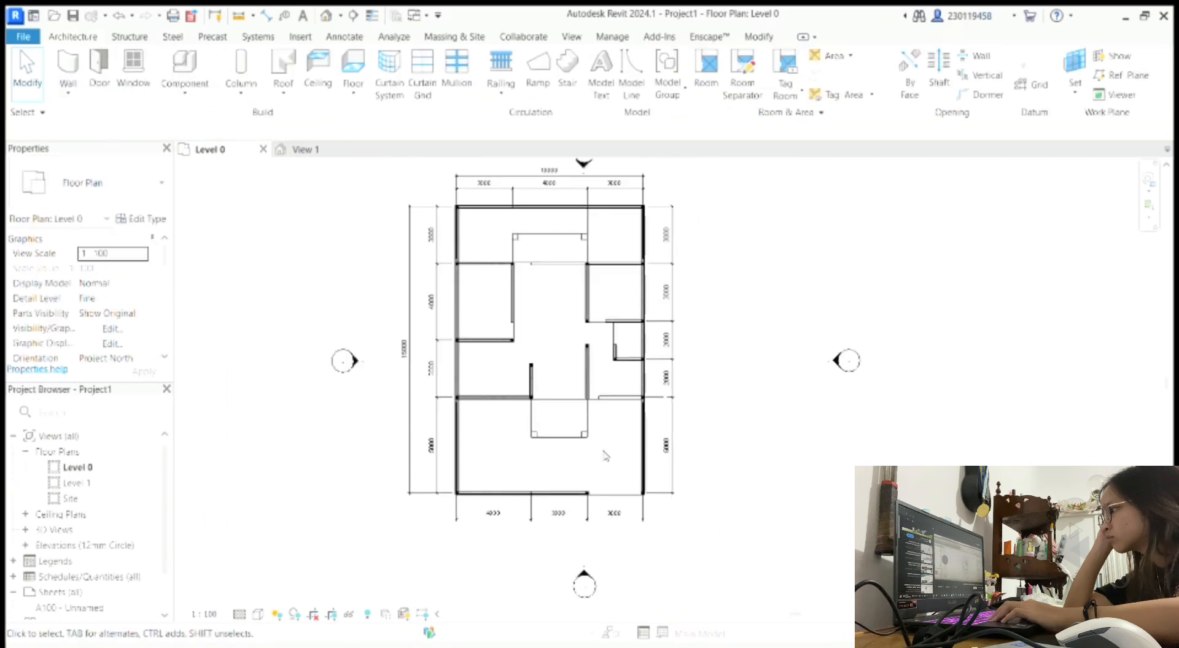
Adjust the witness line gaps of the top dimension string, pulling the lines back toward the upper exterior wall
{"action": "scroll", "coordinate": [563, 244], "scroll_direction": "up", "scroll_amount": 4}
{"action": "left_click", "coordinate": [559, 323]}
{"action": "scroll", "coordinate": [571, 318], "scroll_direction": "up", "scroll_amount": 1}
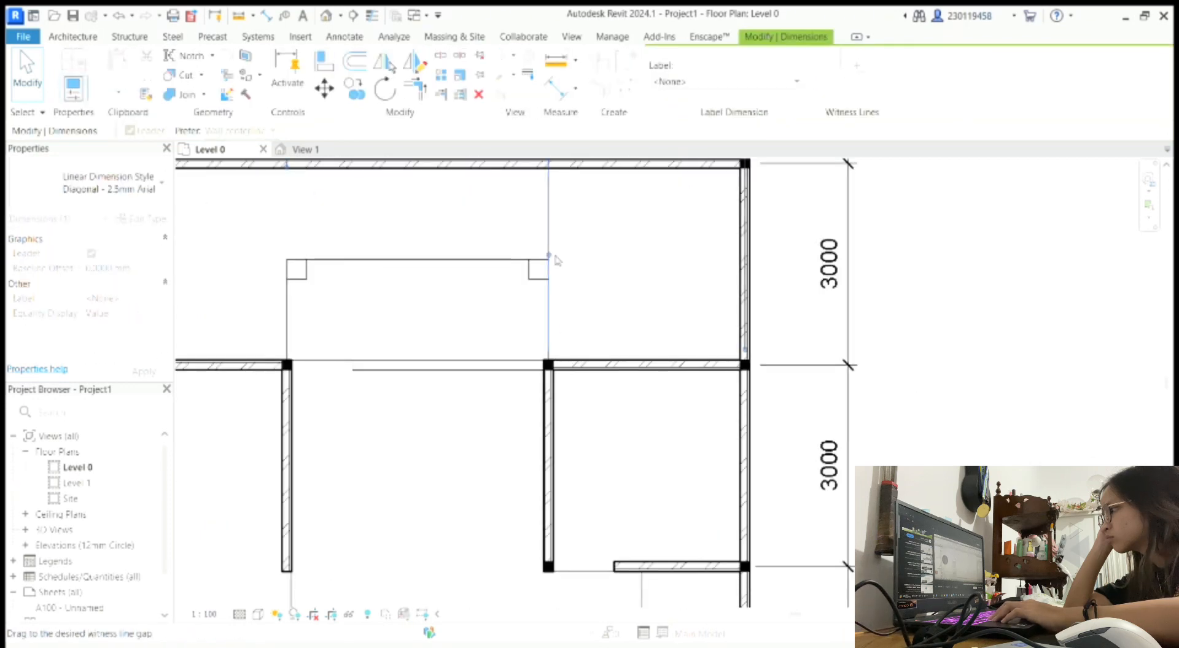
{"action": "key", "text": "Escape"}
Place Doors_IntSgl 1010x2110mm doors in the two right-side horizontal partitions, next to the vertical partition walls
{"action": "scroll", "coordinate": [1040, 203], "scroll_direction": "down", "scroll_amount": 5}
{"action": "scroll", "coordinate": [476, 216], "scroll_direction": "up", "scroll_amount": 6}
{"action": "left_click", "coordinate": [110, 64]}
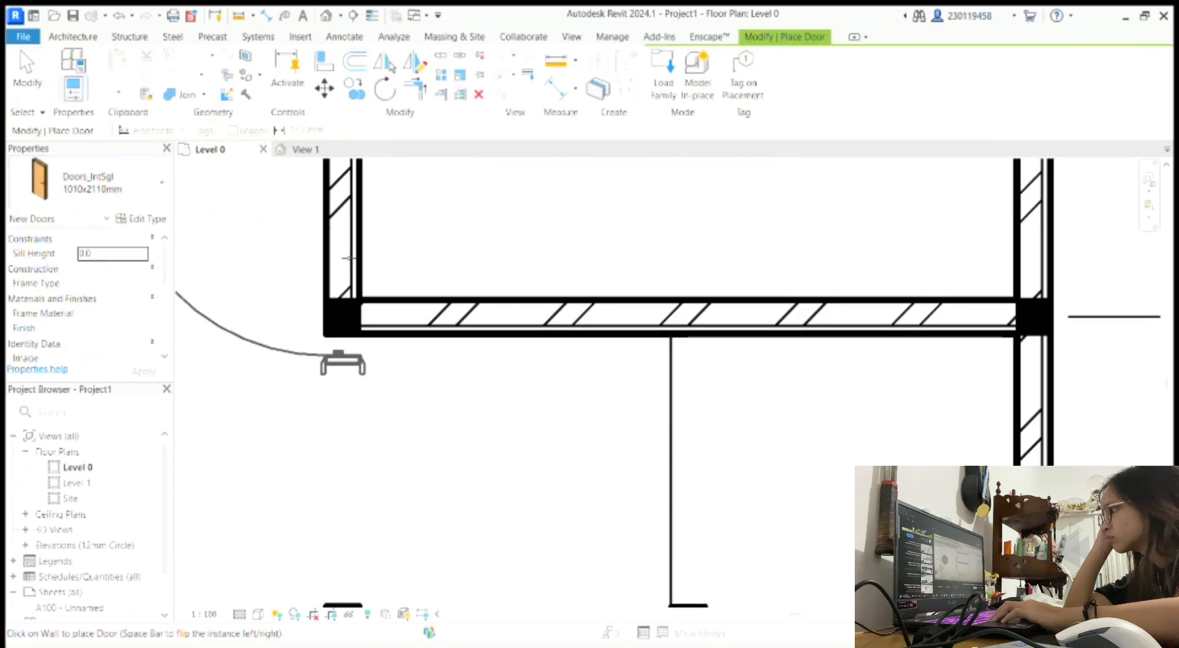
{"action": "left_click", "coordinate": [484, 344]}
{"action": "scroll", "coordinate": [448, 531], "scroll_direction": "down", "scroll_amount": 5}
{"action": "key", "text": "Escape"}
{"action": "key", "text": "Escape"}
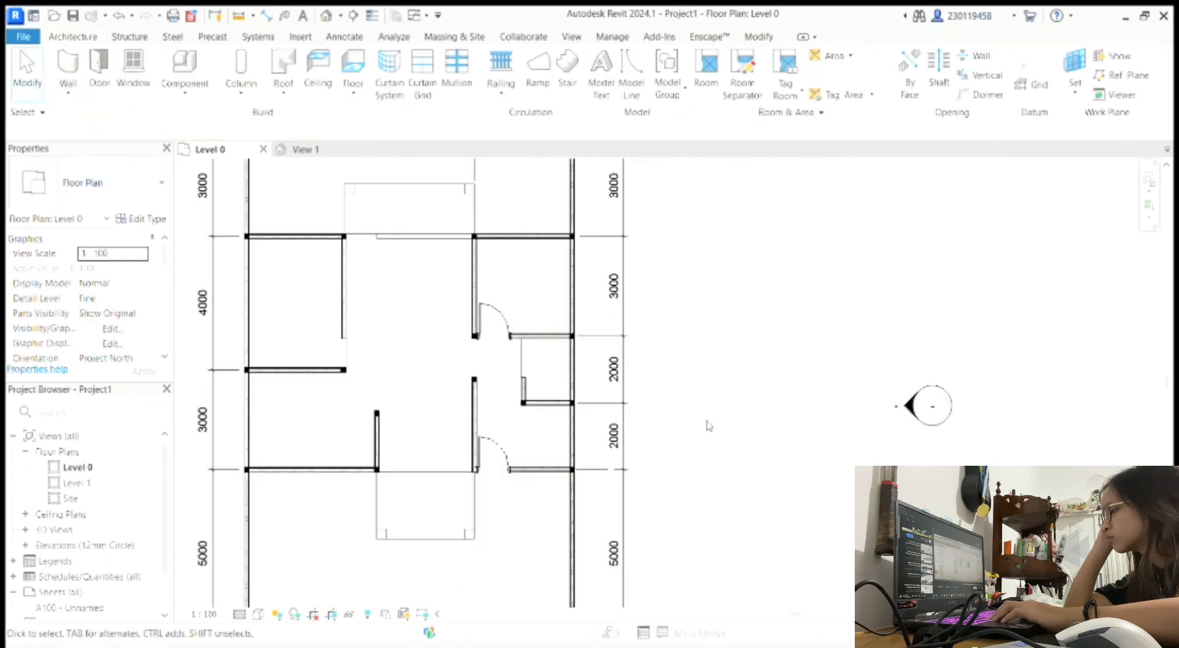
Extend the upper partition across the central opening between its columns and place a 1010x2110mm door beside the left column
{"action": "scroll", "coordinate": [709, 426], "scroll_direction": "up", "scroll_amount": 6}
{"action": "left_click", "coordinate": [1071, 335]}
{"action": "key", "text": "Escape"}
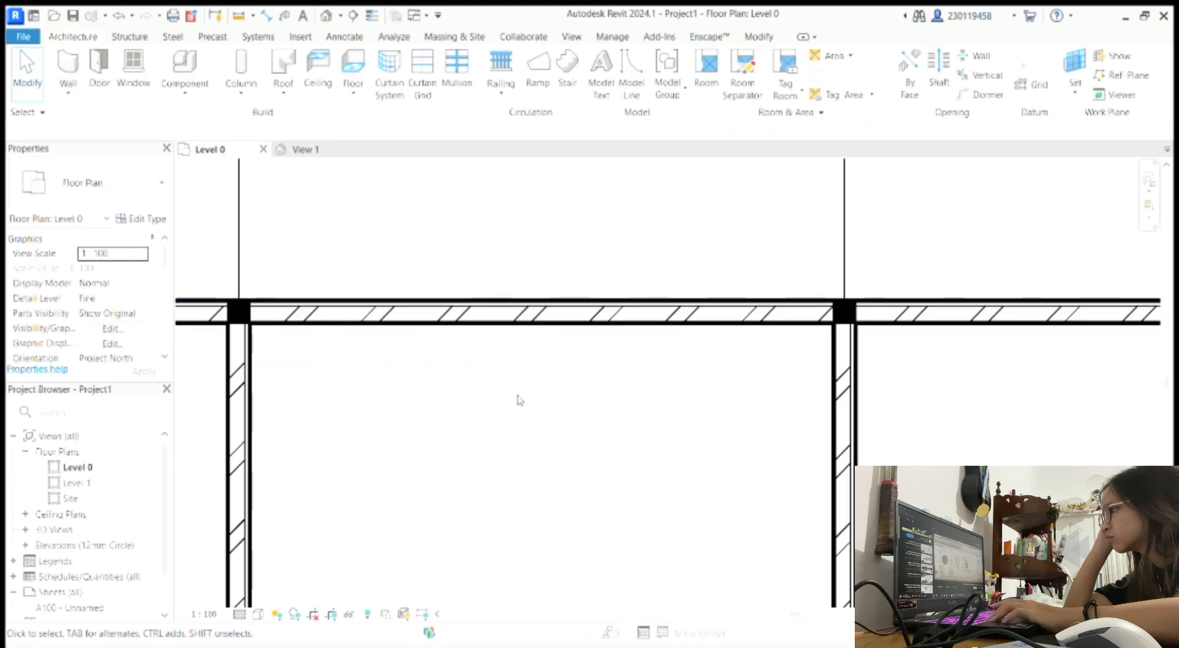
{"action": "key", "text": "d"}
{"action": "key", "text": "r"}
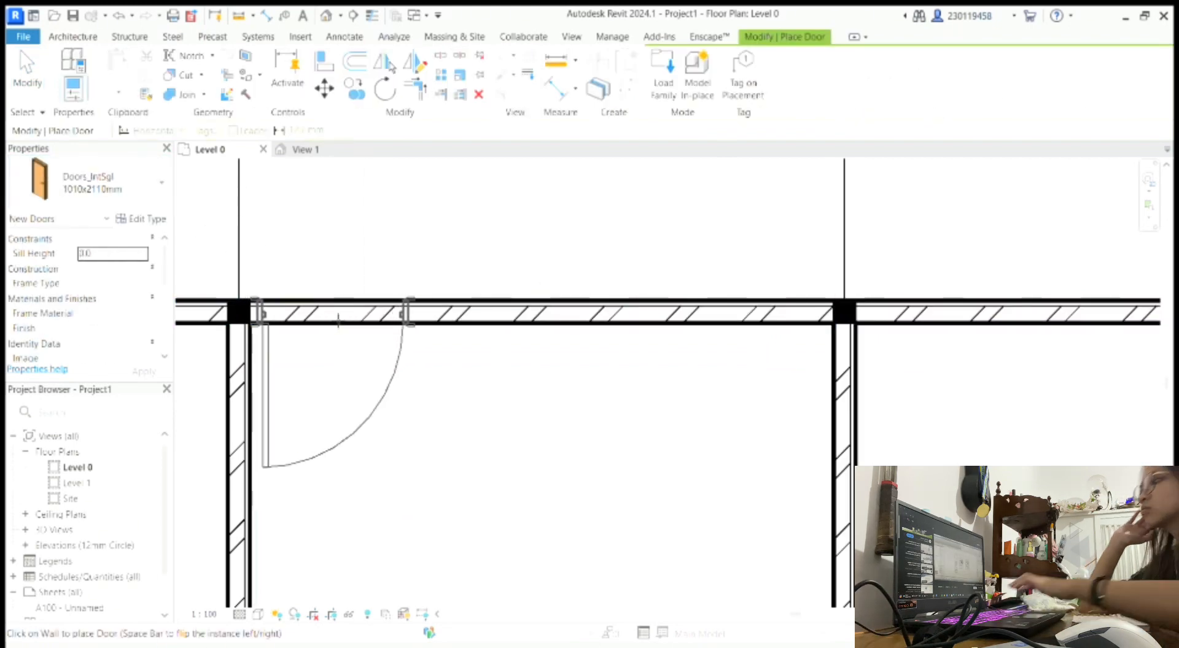
{"action": "scroll", "coordinate": [338, 321], "scroll_direction": "up", "scroll_amount": 1}
{"action": "scroll", "coordinate": [338, 320], "scroll_direction": "down", "scroll_amount": 3}
{"action": "key", "text": "Escape"}
Extend the lower-left horizontal partition across the opening to form a corner with the right vertical partition using Trim/Extend
{"action": "scroll", "coordinate": [411, 489], "scroll_direction": "down", "scroll_amount": 2}
{"action": "scroll", "coordinate": [469, 476], "scroll_direction": "up", "scroll_amount": 6}
{"action": "scroll", "coordinate": [470, 476], "scroll_direction": "up", "scroll_amount": 2}
{"action": "key", "text": "t"}
{"action": "key", "text": "r"}
{"action": "left_click", "coordinate": [344, 419]}
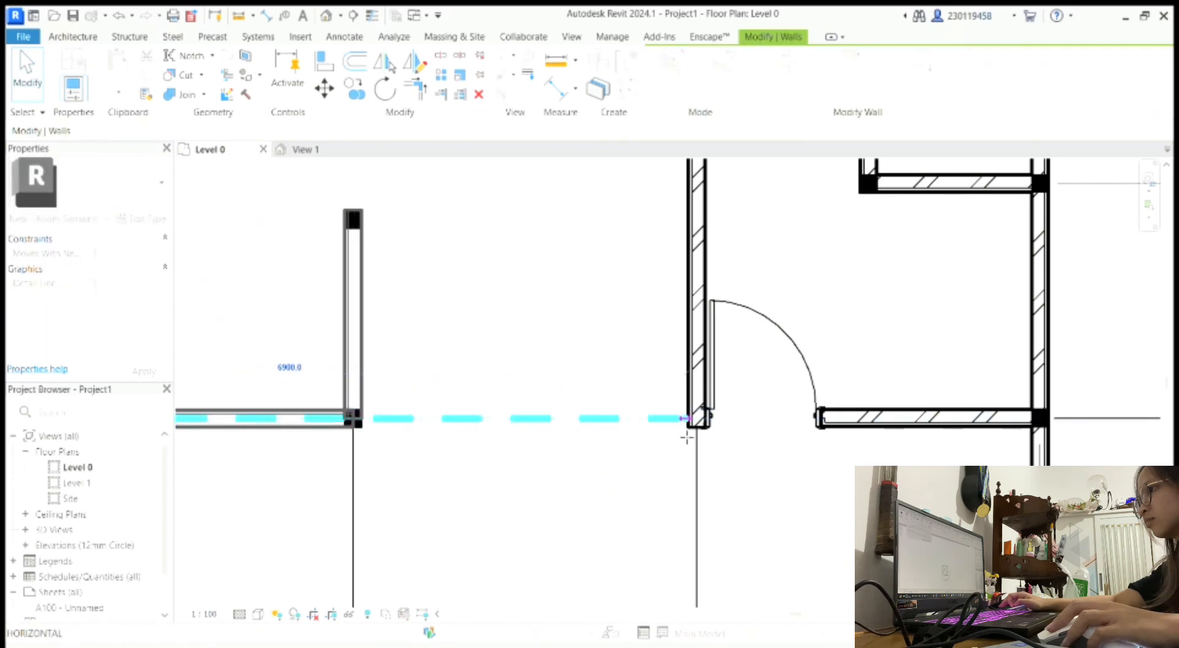
{"action": "left_click", "coordinate": [697, 405]}
{"action": "key", "text": "Escape"}
Place a 1010x2110mm door in the extended lower wall, beside the left partition's corner column
{"action": "key", "text": "d"}
{"action": "key", "text": "r"}
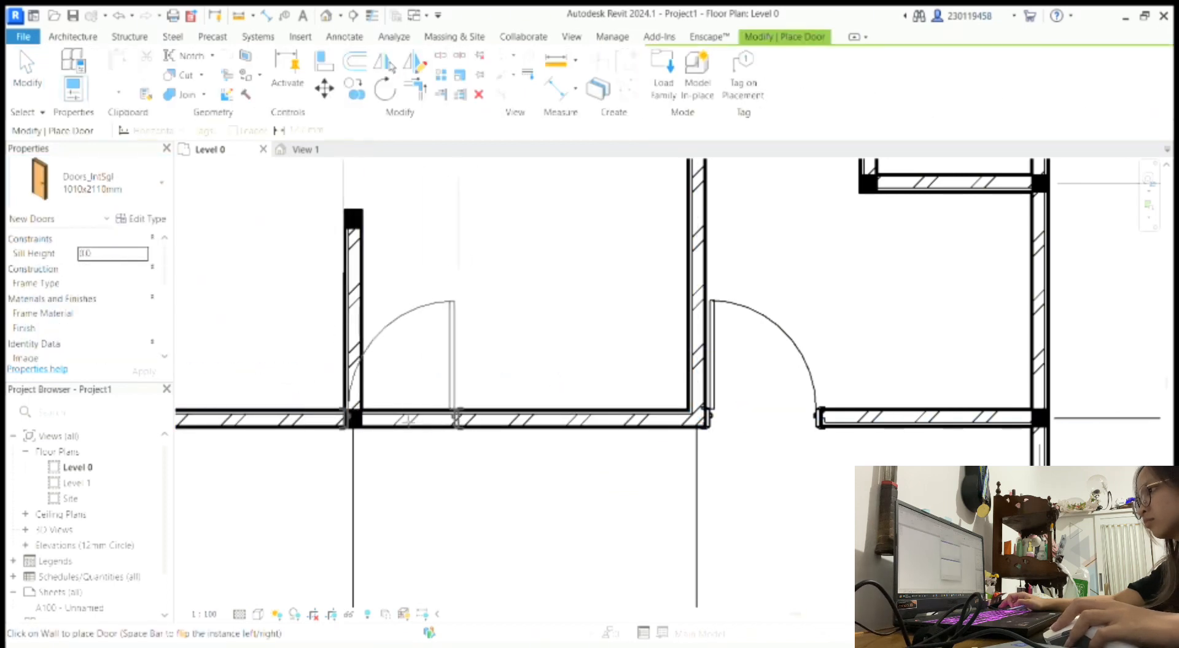
{"action": "scroll", "coordinate": [423, 428], "scroll_direction": "up", "scroll_amount": 4}
{"action": "scroll", "coordinate": [430, 426], "scroll_direction": "down", "scroll_amount": 2}
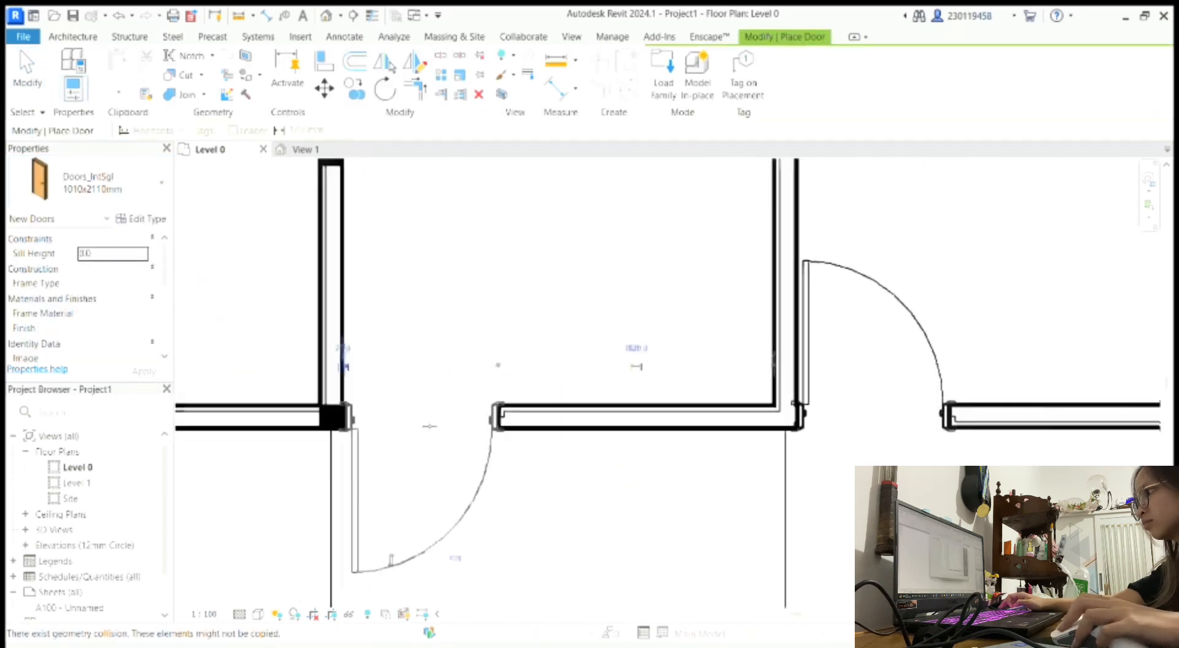
{"action": "key", "text": "Escape"}
{"action": "scroll", "coordinate": [413, 489], "scroll_direction": "down", "scroll_amount": 6}
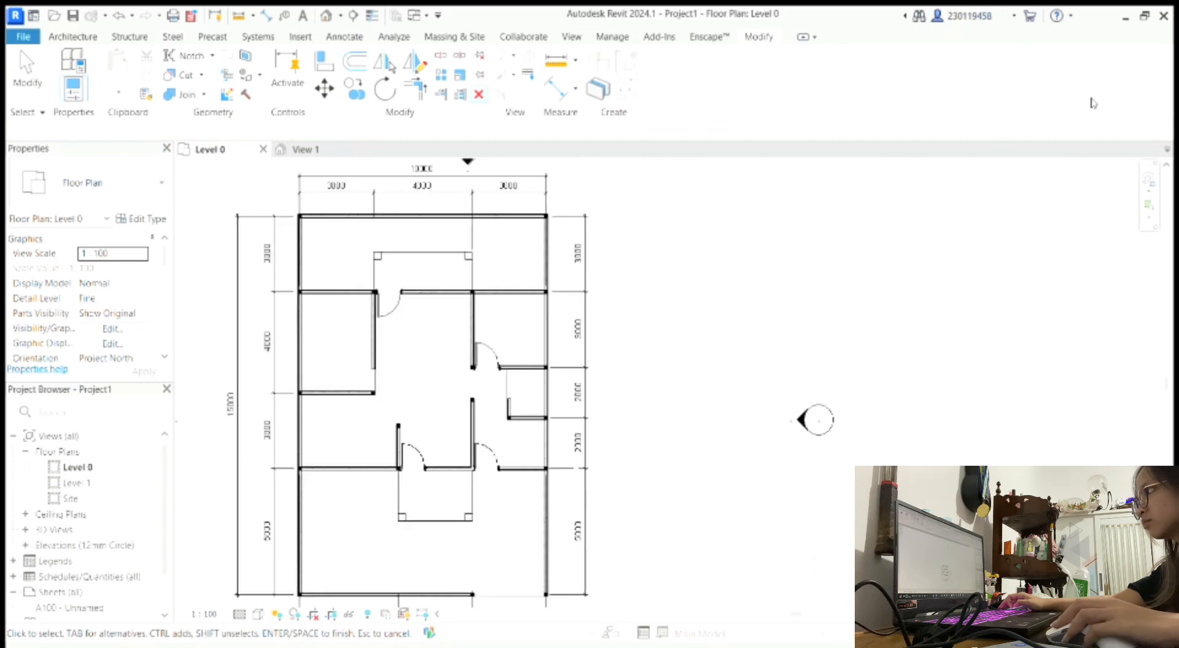
Place a room in the upper-left enclosure using the Name Number w Metric Area room tag
{"action": "scroll", "coordinate": [854, 172], "scroll_direction": "down", "scroll_amount": 2}
{"action": "key", "text": "r"}
{"action": "key", "text": "m"}
{"action": "scroll", "coordinate": [421, 326], "scroll_direction": "up", "scroll_amount": 5}
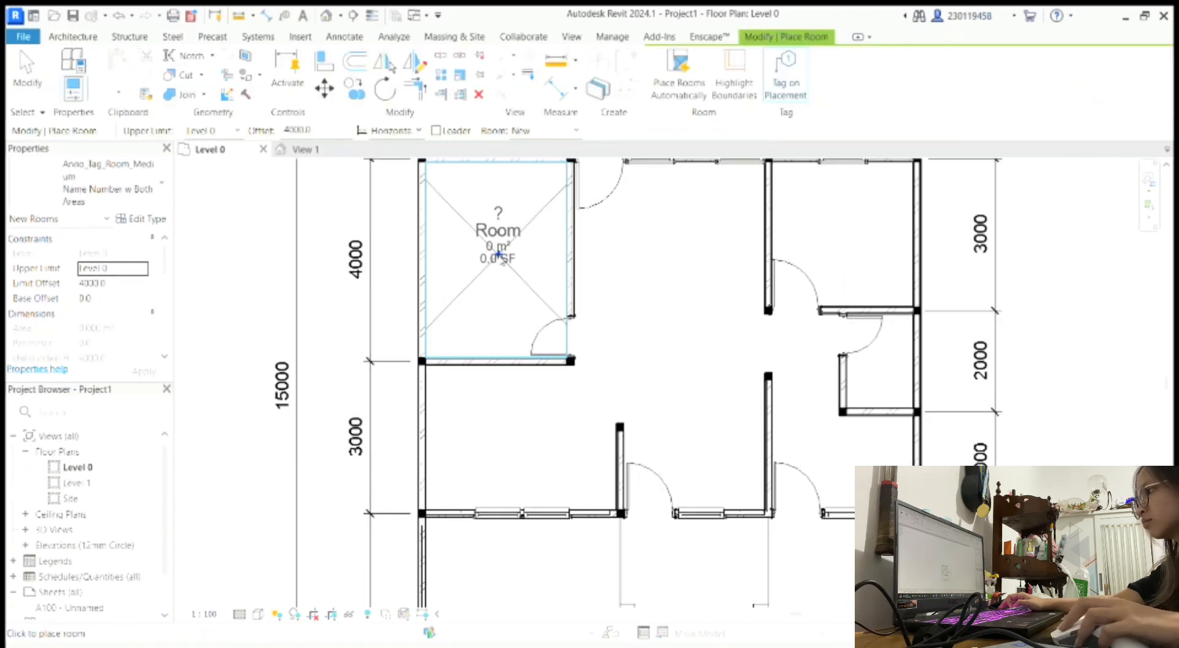
{"action": "scroll", "coordinate": [491, 242], "scroll_direction": "down", "scroll_amount": 3}
{"action": "scroll", "coordinate": [454, 187], "scroll_direction": "up", "scroll_amount": 2}
{"action": "left_click", "coordinate": [163, 193]}
{"action": "left_click", "coordinate": [502, 261]}
{"action": "middle_click_drag", "start_coordinate": [502, 261], "coordinate": [466, 271]}
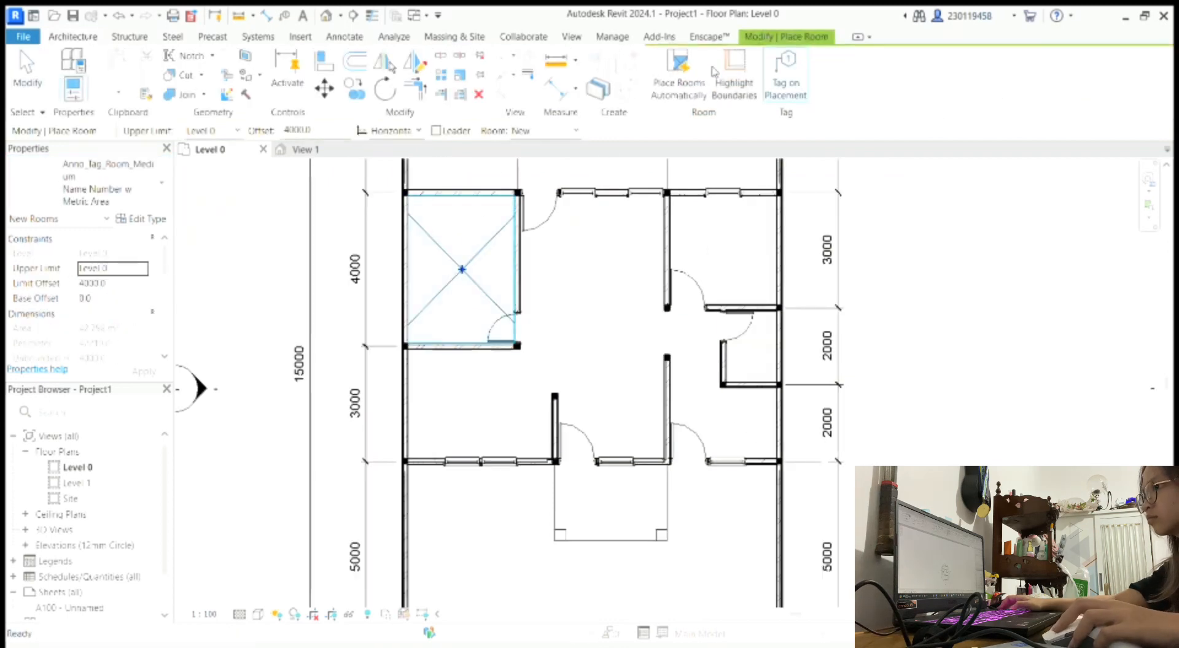
Place tagged rooms in the upper-right enclosure and the small one below it, and delete the duplicate upper-left room
{"action": "left_click", "coordinate": [464, 272]}
{"action": "left_click", "coordinate": [725, 254]}
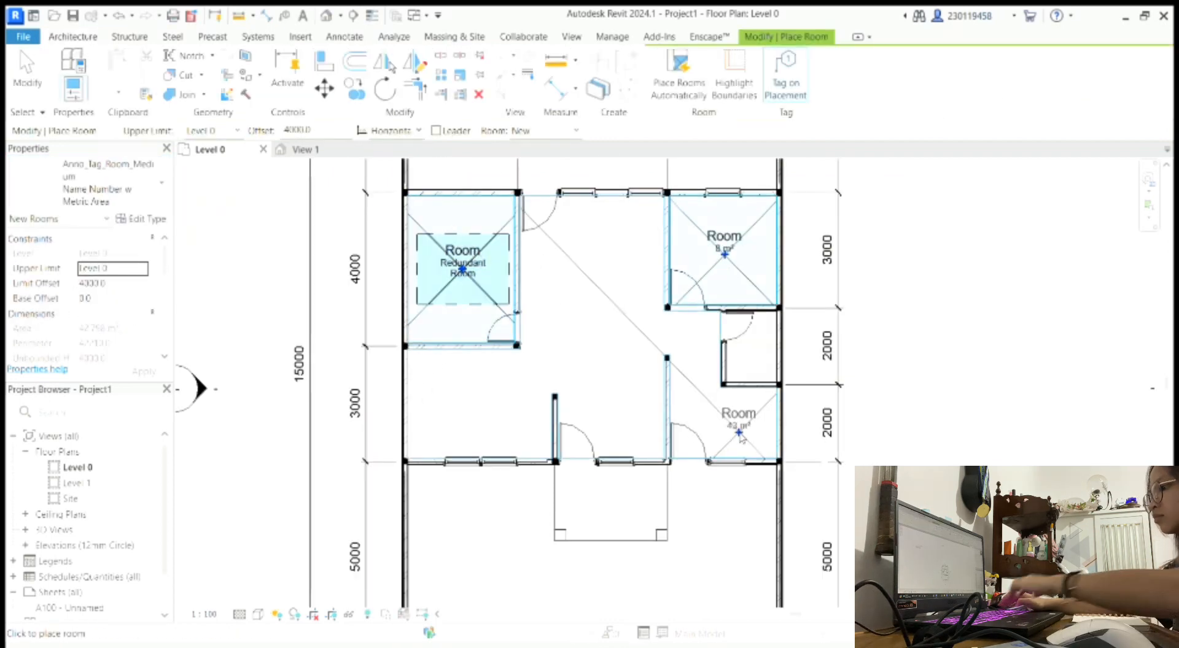
{"action": "left_click", "coordinate": [753, 363]}
{"action": "key", "text": "Escape"}
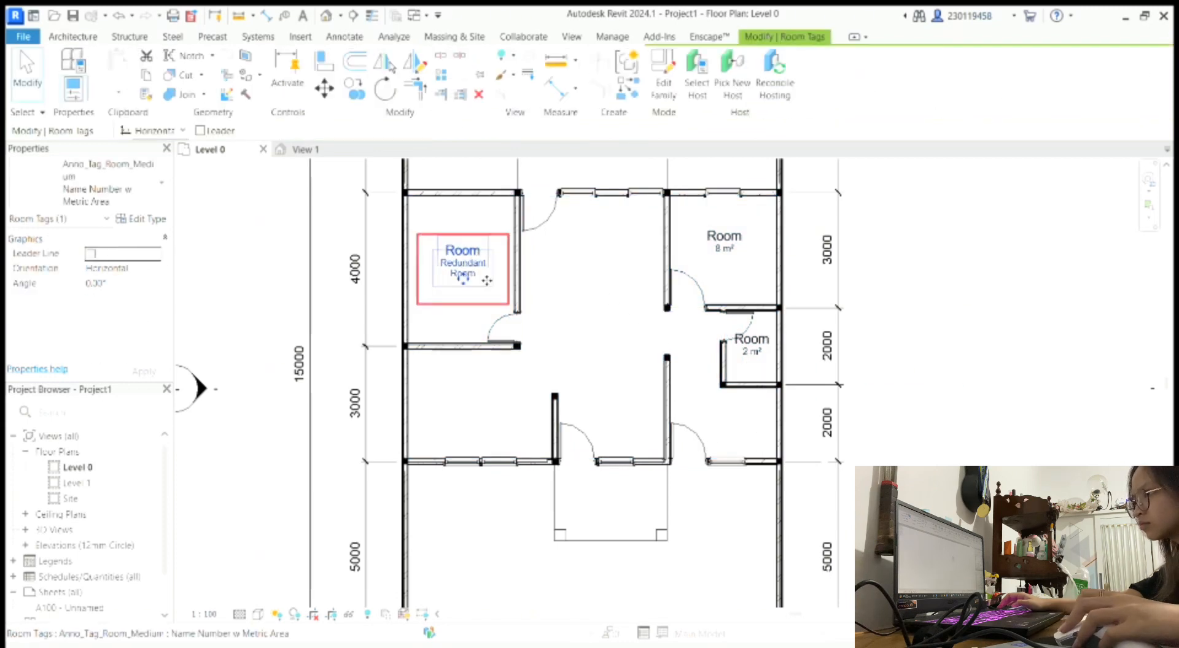
{"action": "left_click", "coordinate": [462, 264]}
{"action": "key", "text": "Delete"}
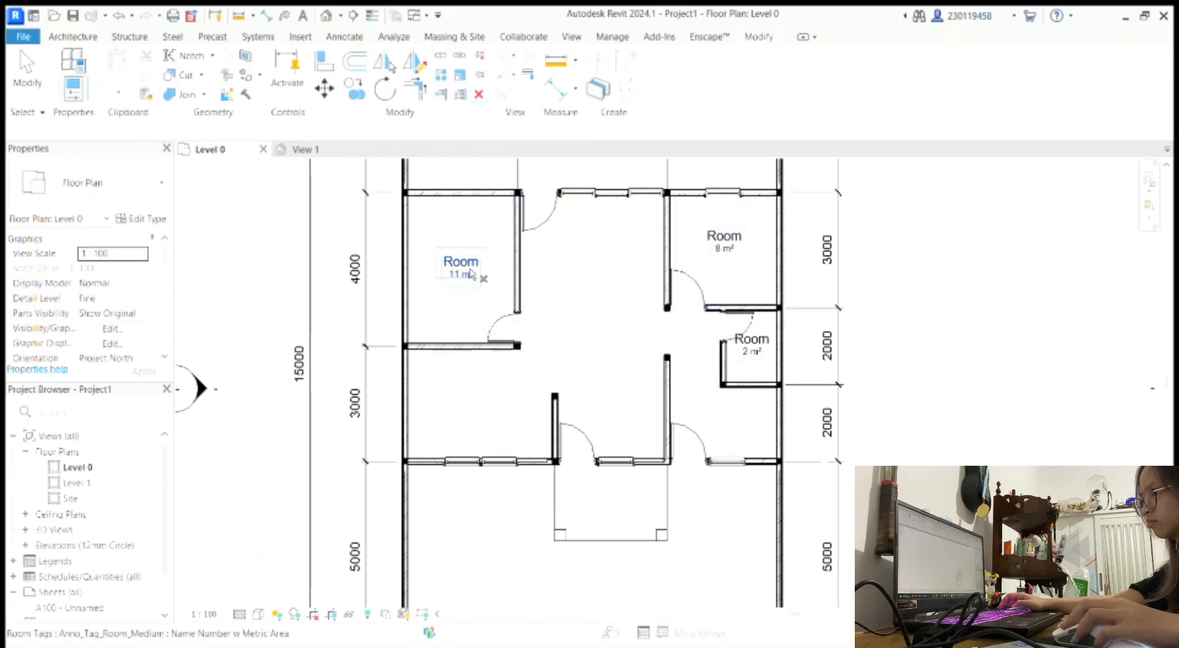
Name the upper-left room RUANG TIDUR I and the upper-right room RUANG TIDUR II
{"action": "left_click", "coordinate": [466, 264]}
{"action": "double_click", "coordinate": [724, 236]}
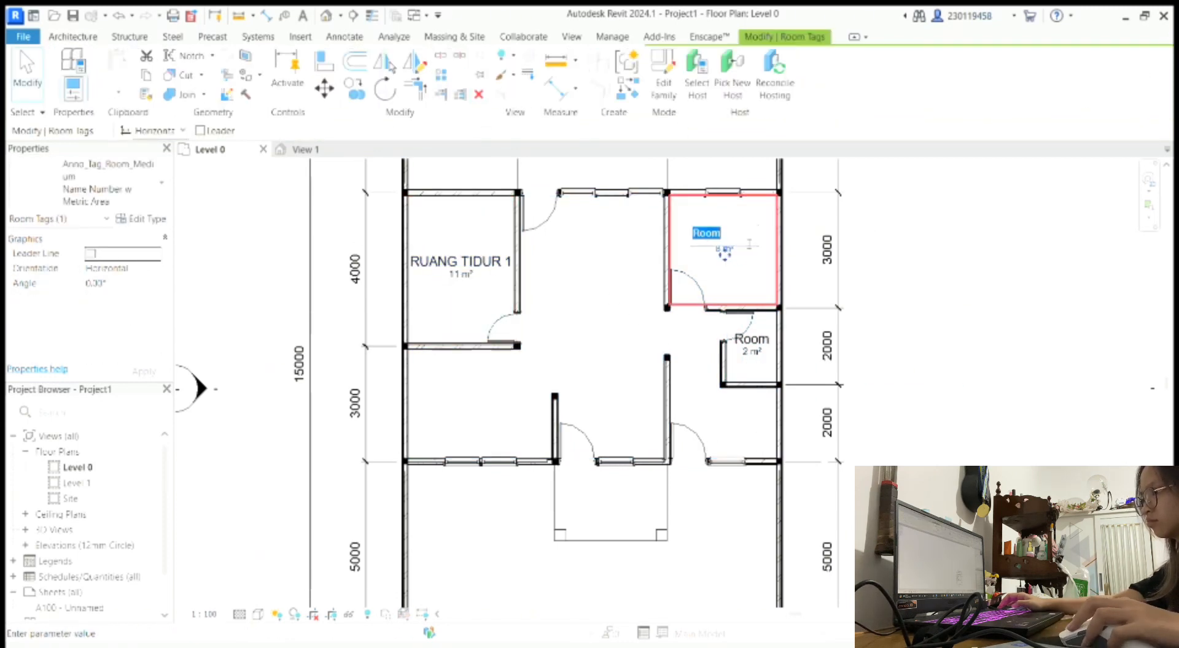
{"action": "type", "text": "RUANG TIDUR II"}
{"action": "double_click", "coordinate": [498, 264]}
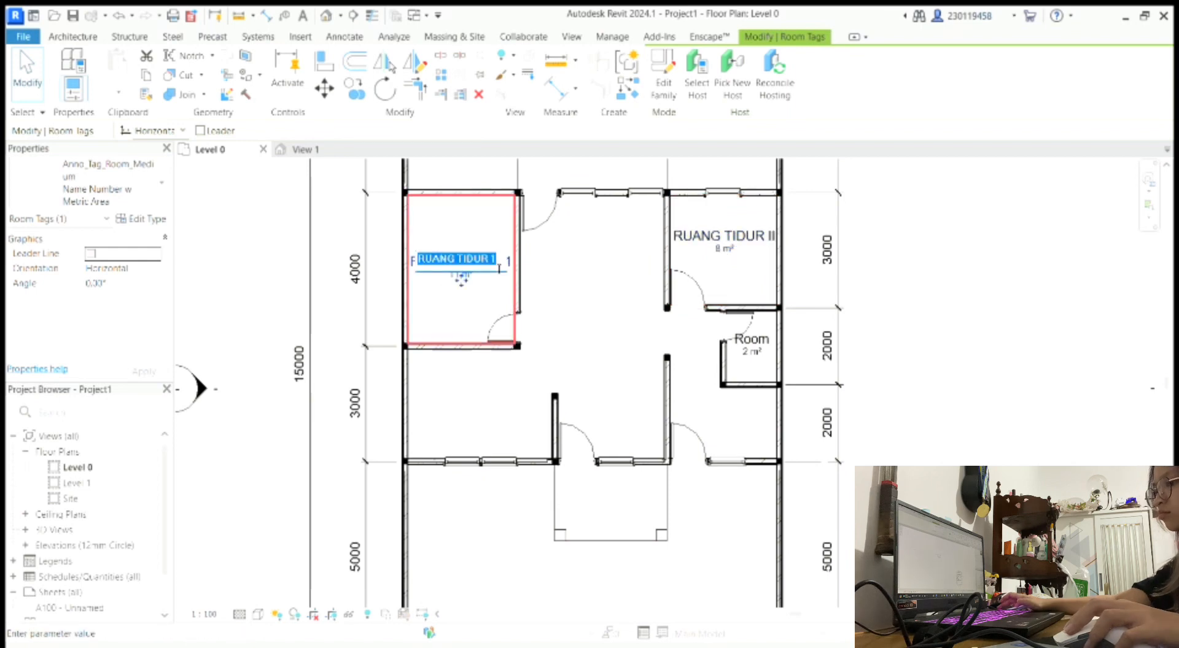
Name the small room below RUANG TIDUR II KM/WC
{"action": "left_click", "coordinate": [751, 339]}
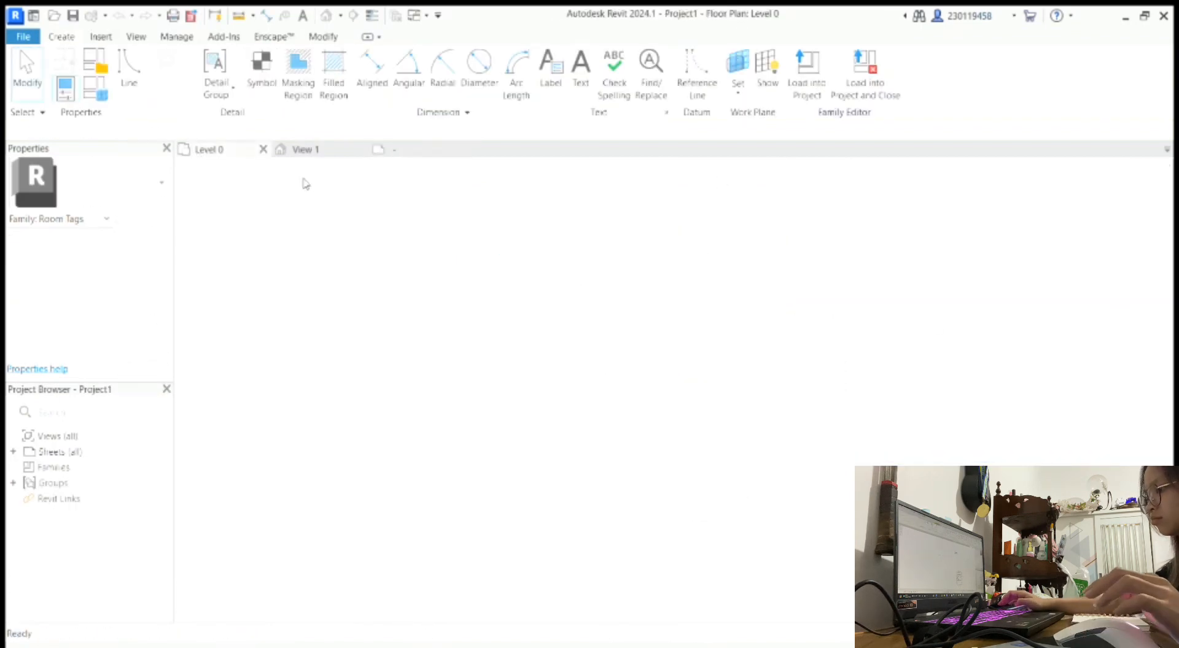
{"action": "double_click", "coordinate": [734, 337]}
{"action": "scroll", "coordinate": [921, 356], "scroll_direction": "down", "scroll_amount": 1}
{"action": "left_click", "coordinate": [1014, 271]}
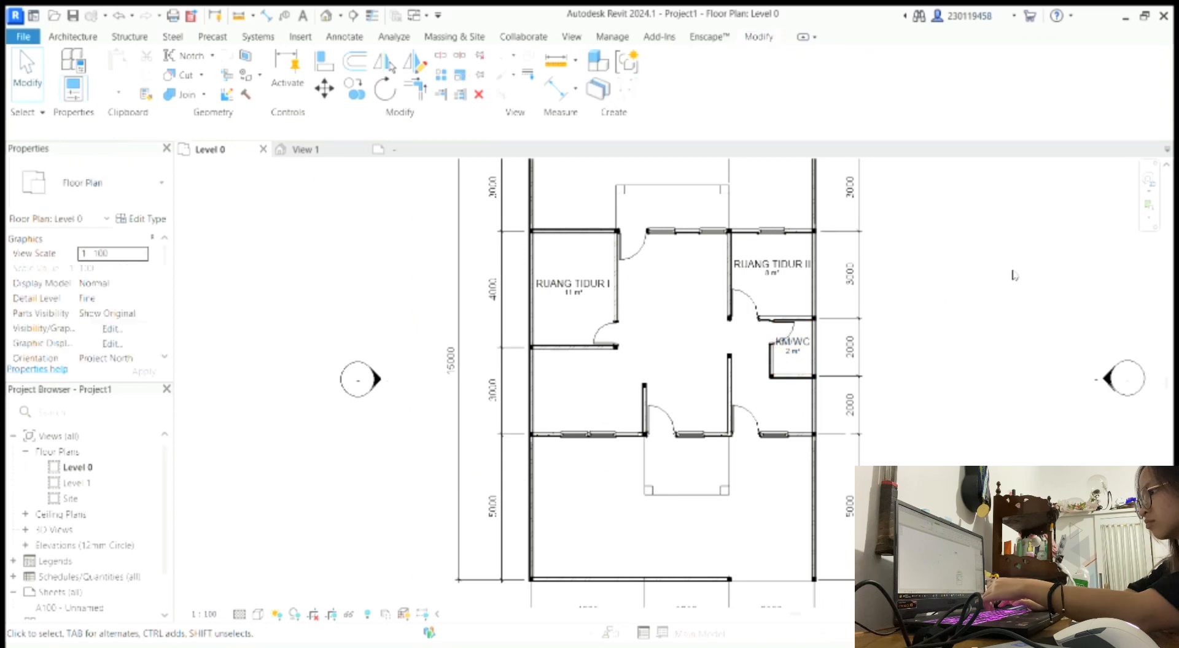
Create a horizontal building section line across the whole plan, passing through both bedrooms
{"action": "scroll", "coordinate": [801, 353], "scroll_direction": "down", "scroll_amount": 3}
{"action": "left_click", "coordinate": [354, 17]}
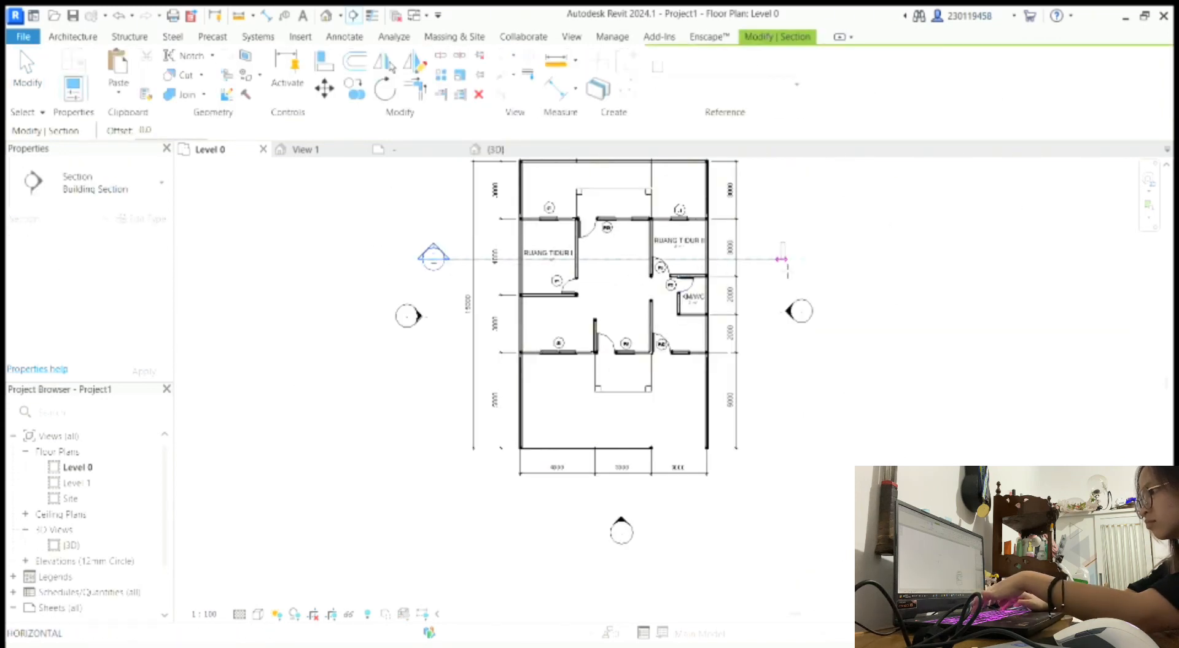
{"action": "left_click", "coordinate": [781, 260]}
{"action": "scroll", "coordinate": [393, 245], "scroll_direction": "up", "scroll_amount": 3}
{"action": "key", "text": "Escape"}
{"action": "scroll", "coordinate": [390, 246], "scroll_direction": "down", "scroll_amount": 2}
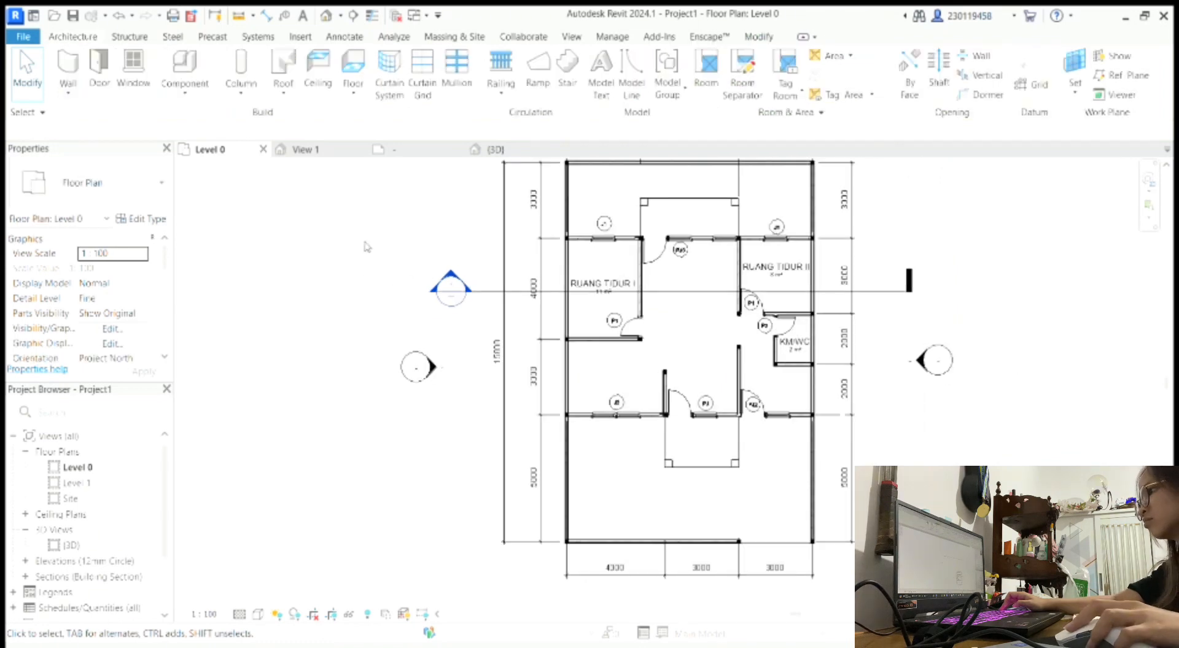
Create a vertical building section line through the middle of the plan, from above the top dimensions to below the bottom ones
{"action": "scroll", "coordinate": [442, 289], "scroll_direction": "up", "scroll_amount": 4}
{"action": "left_click", "coordinate": [354, 17]}
{"action": "scroll", "coordinate": [321, 335], "scroll_direction": "down", "scroll_amount": 5}
{"action": "left_click", "coordinate": [521, 191]}
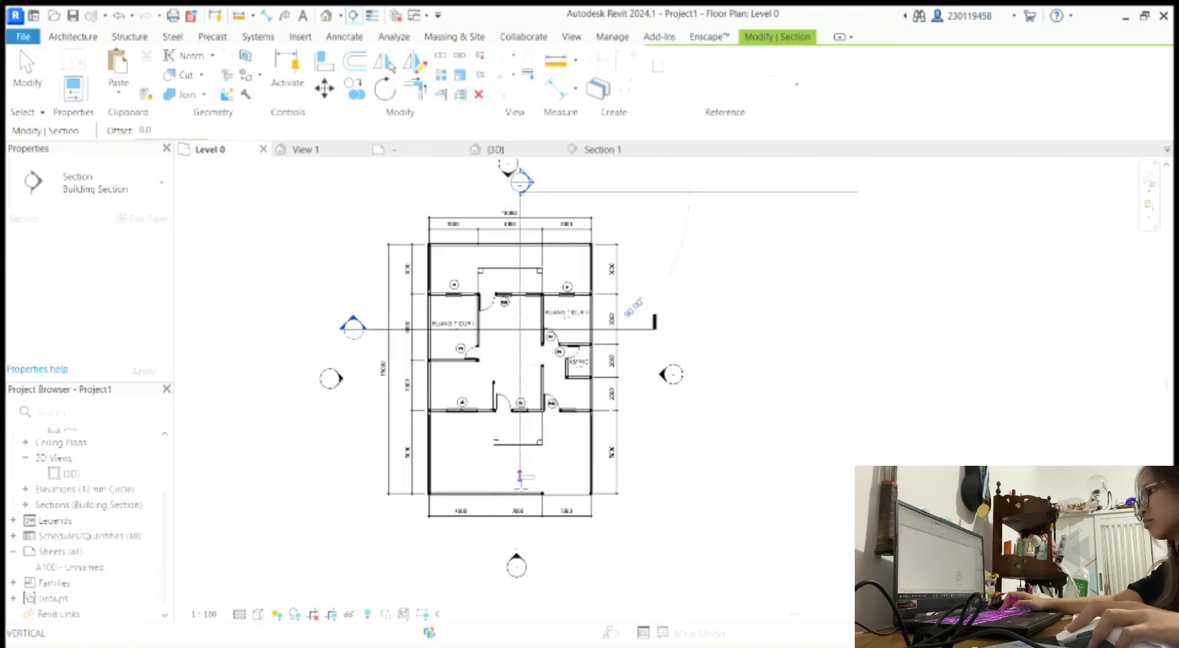
{"action": "left_click", "coordinate": [519, 540]}
{"action": "key", "text": "Escape"}
{"action": "key", "text": "Escape"}
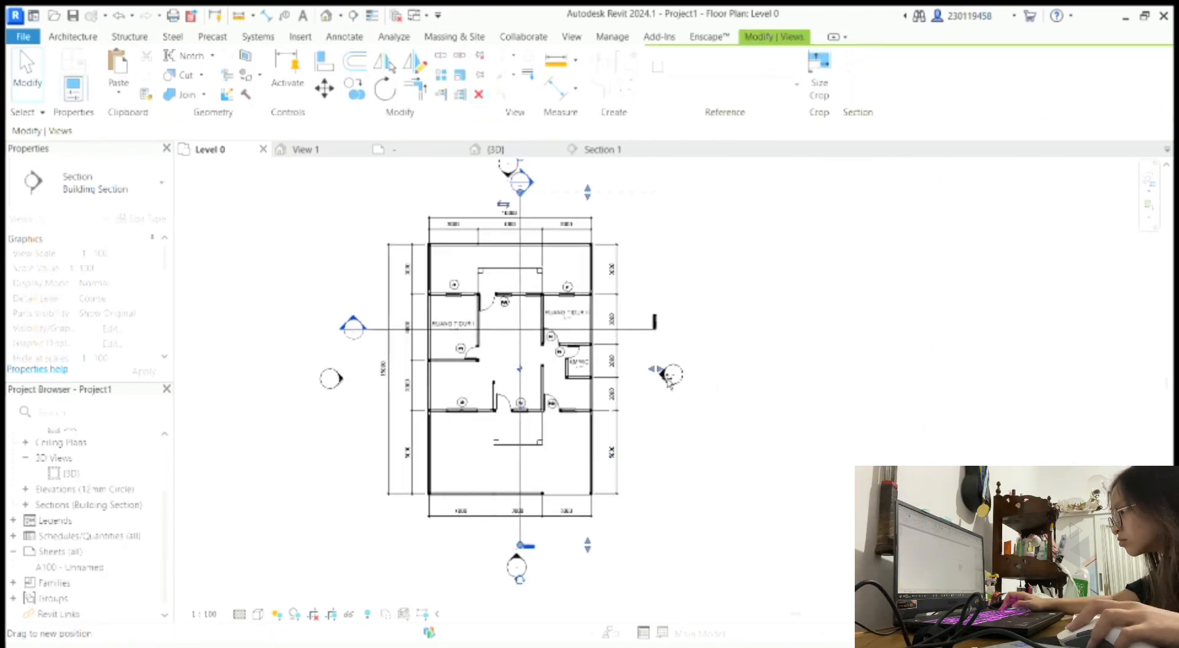
{"action": "scroll", "coordinate": [353, 328], "scroll_direction": "up", "scroll_amount": 6}
{"action": "left_click", "coordinate": [357, 386]}
{"action": "scroll", "coordinate": [356, 386], "scroll_direction": "down", "scroll_amount": 5}
{"action": "key", "text": "Escape"}
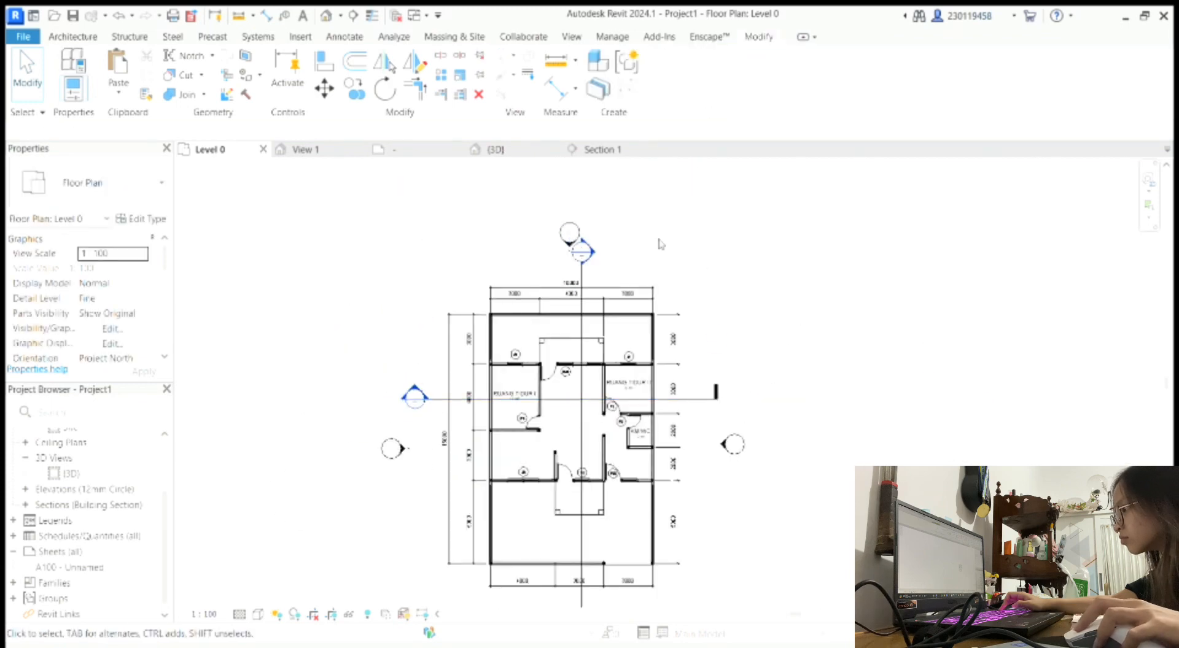
Rename the horizontal building section view A and the vertical one B
{"action": "scroll", "coordinate": [658, 242], "scroll_direction": "down", "scroll_amount": 1}
{"action": "double_click", "coordinate": [79, 505]}
{"action": "left_click", "coordinate": [80, 520]}
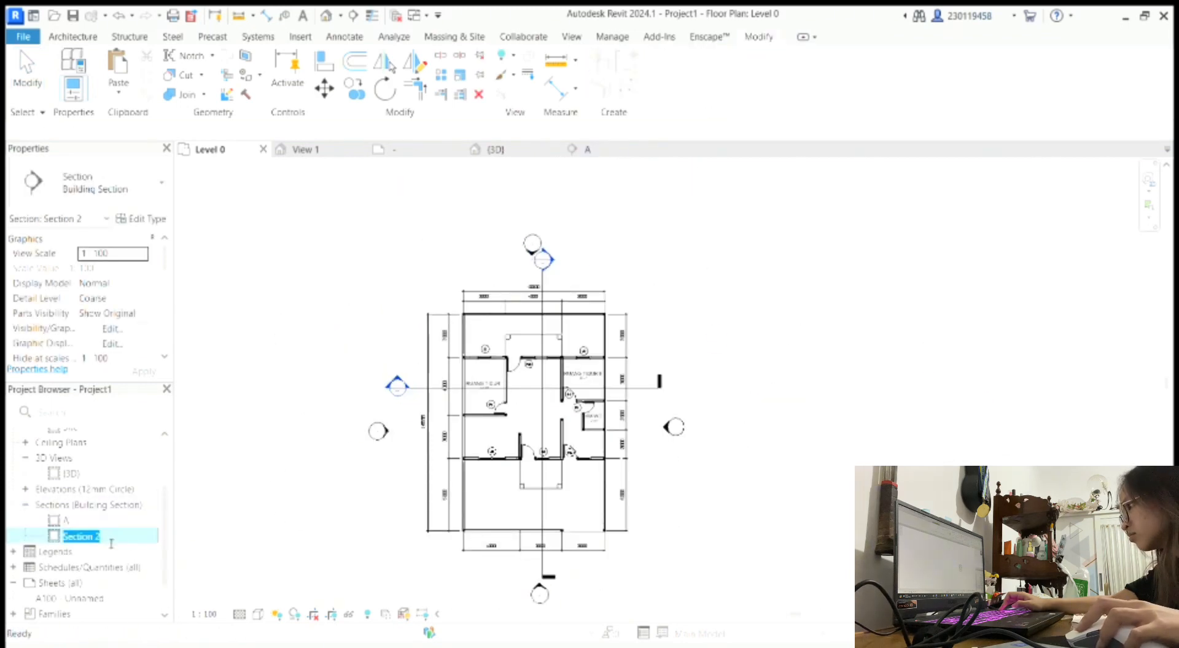
{"action": "type", "text": "B"}
{"action": "key", "text": "Return"}
Place the Enscape asset Bush 013 English Laurel in the upper-left and upper-right corners of the back yard
{"action": "scroll", "coordinate": [461, 319], "scroll_direction": "up", "scroll_amount": 6}
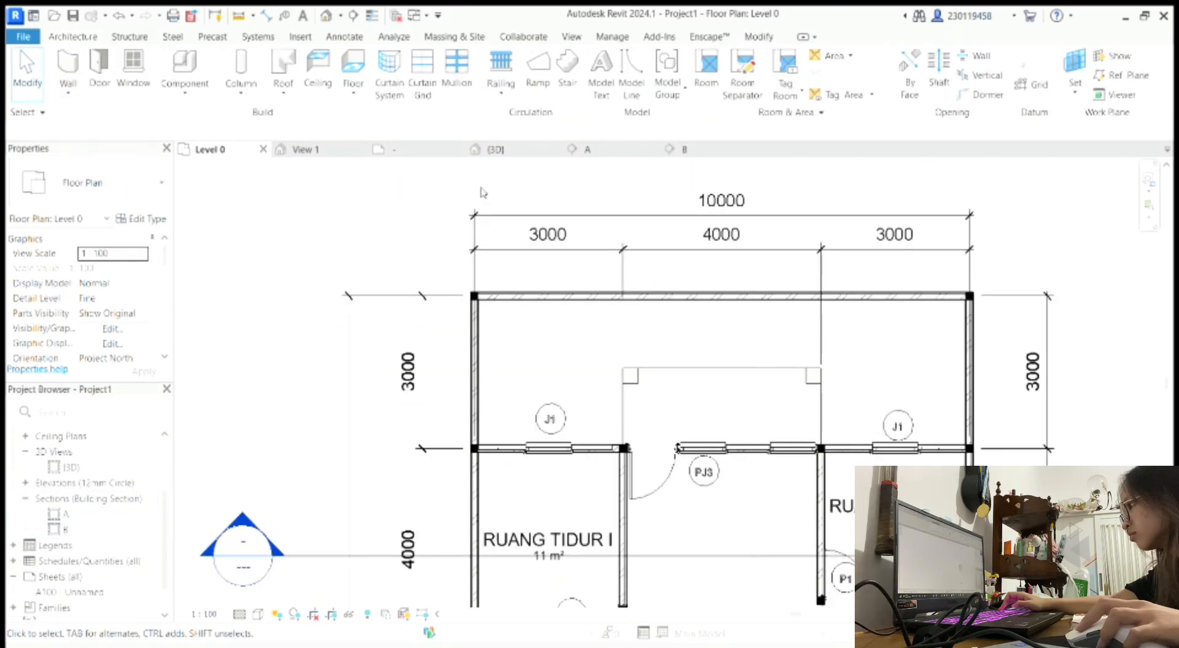
{"action": "left_click", "coordinate": [701, 40]}
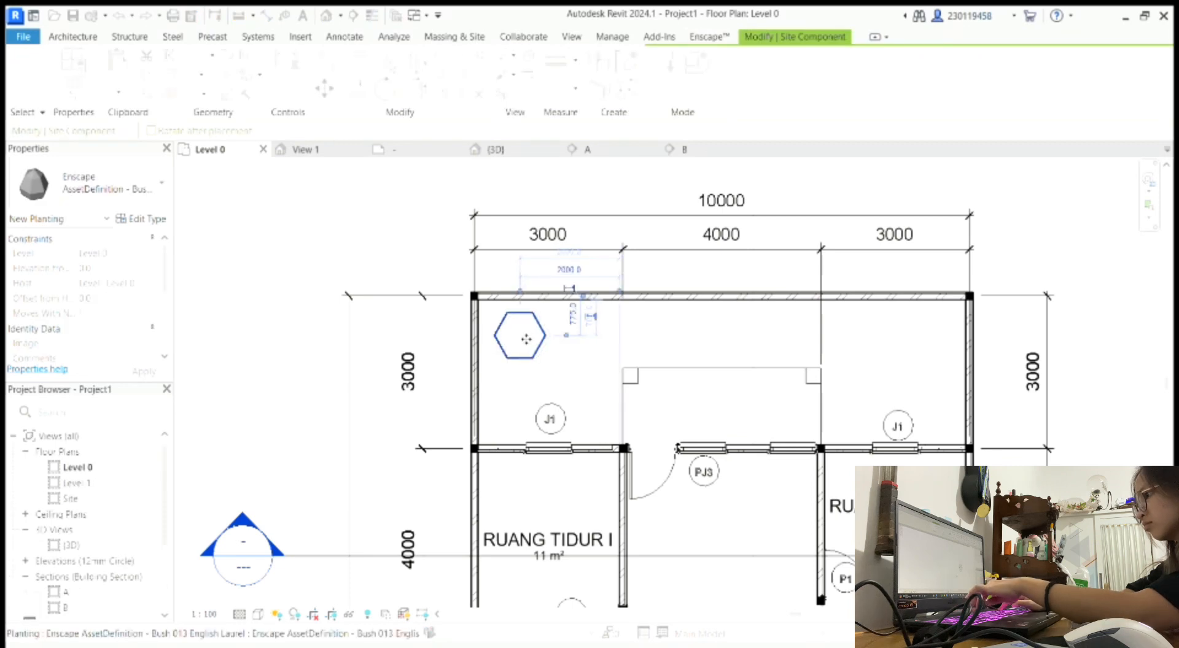
{"action": "scroll", "coordinate": [516, 335], "scroll_direction": "down", "scroll_amount": 5}
{"action": "scroll", "coordinate": [623, 297], "scroll_direction": "up", "scroll_amount": 5}
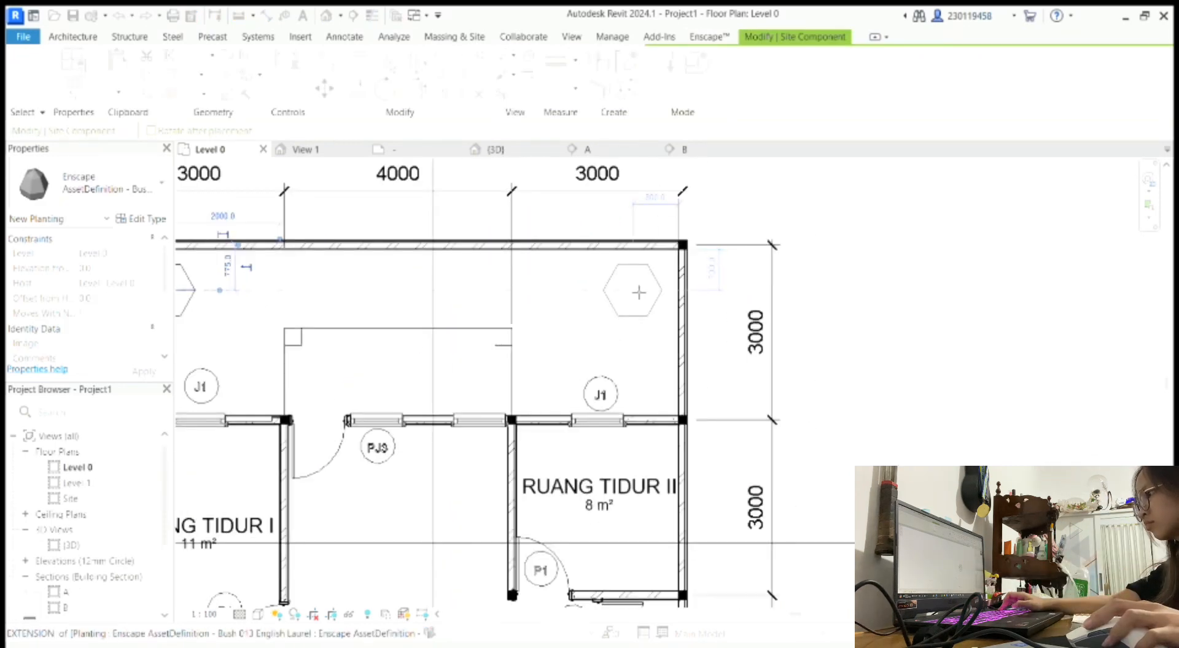
Place a Bush 013 English Laurel in the lower-left yard and two smaller round Enscape bushes beside it
{"action": "scroll", "coordinate": [639, 293], "scroll_direction": "down", "scroll_amount": 5}
{"action": "scroll", "coordinate": [540, 298], "scroll_direction": "up", "scroll_amount": 5}
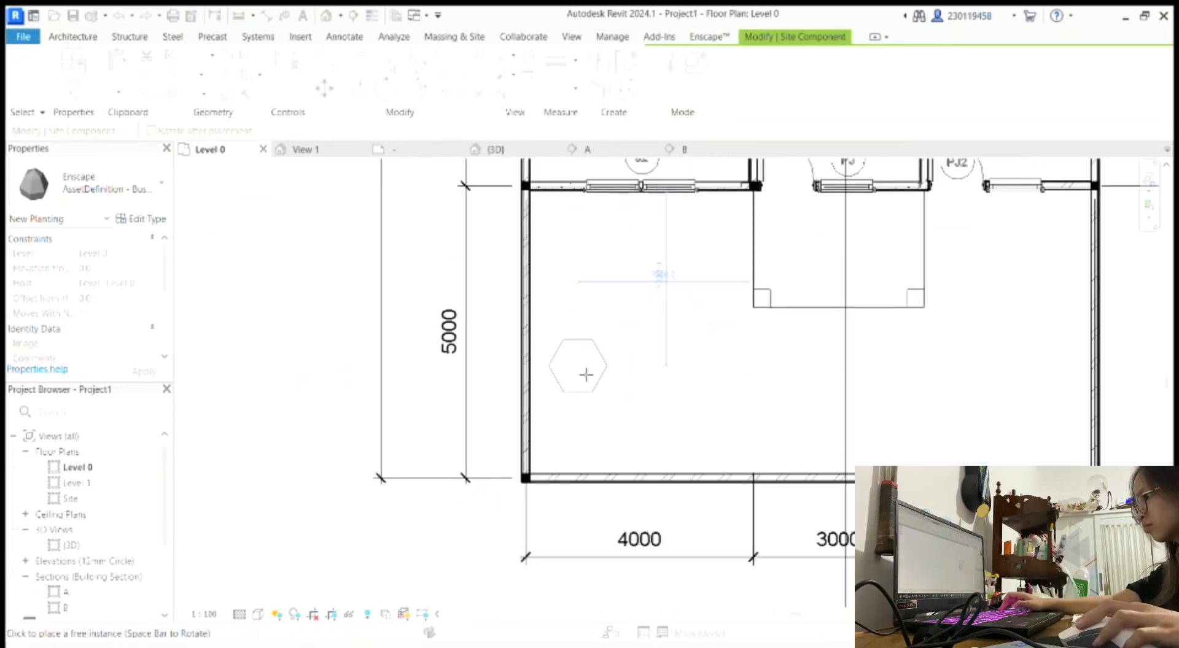
{"action": "left_click", "coordinate": [577, 362]}
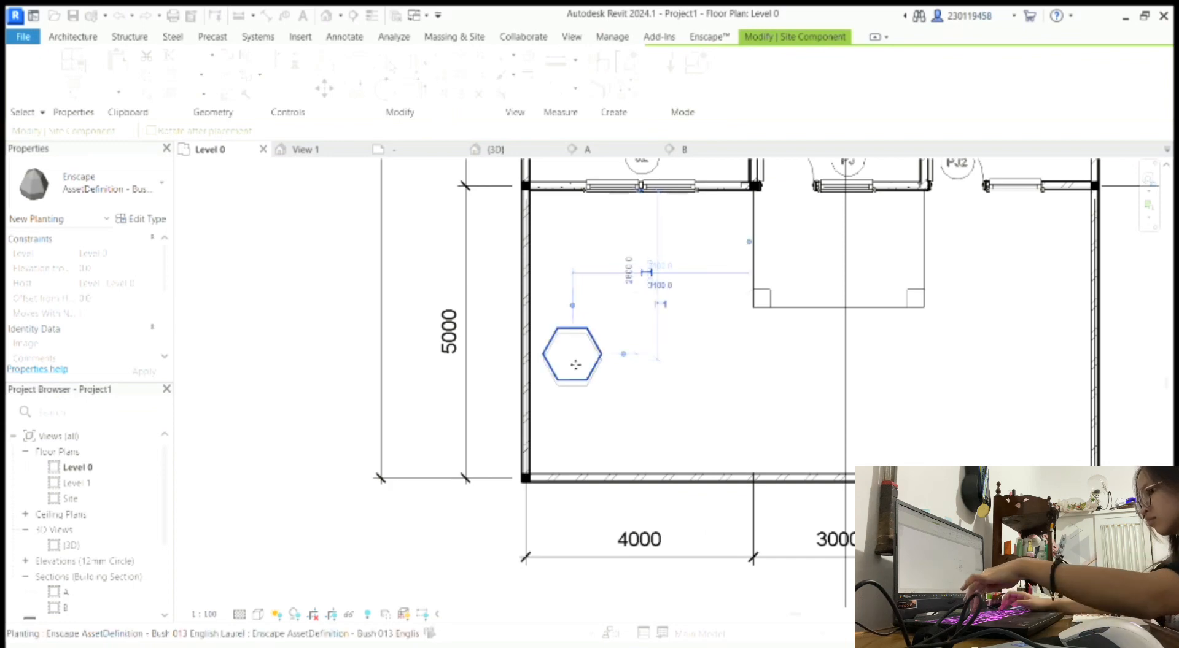
{"action": "left_click", "coordinate": [556, 313]}
{"action": "left_click", "coordinate": [619, 354]}
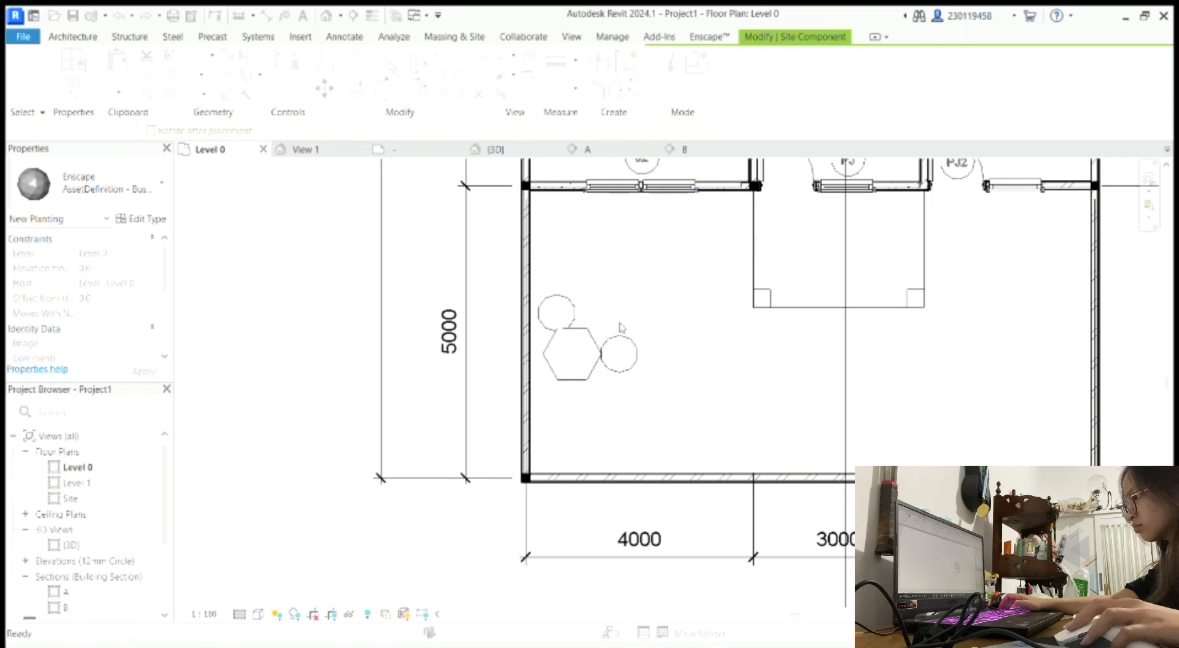
Start a lantai 1 floor on Level 0 and draw its boundary along the inner face of the back yard wall
{"action": "key", "text": "Escape"}
{"action": "key", "text": "Escape"}
{"action": "scroll", "coordinate": [625, 330], "scroll_direction": "down", "scroll_amount": 5}
{"action": "scroll", "coordinate": [553, 185], "scroll_direction": "up", "scroll_amount": 5}
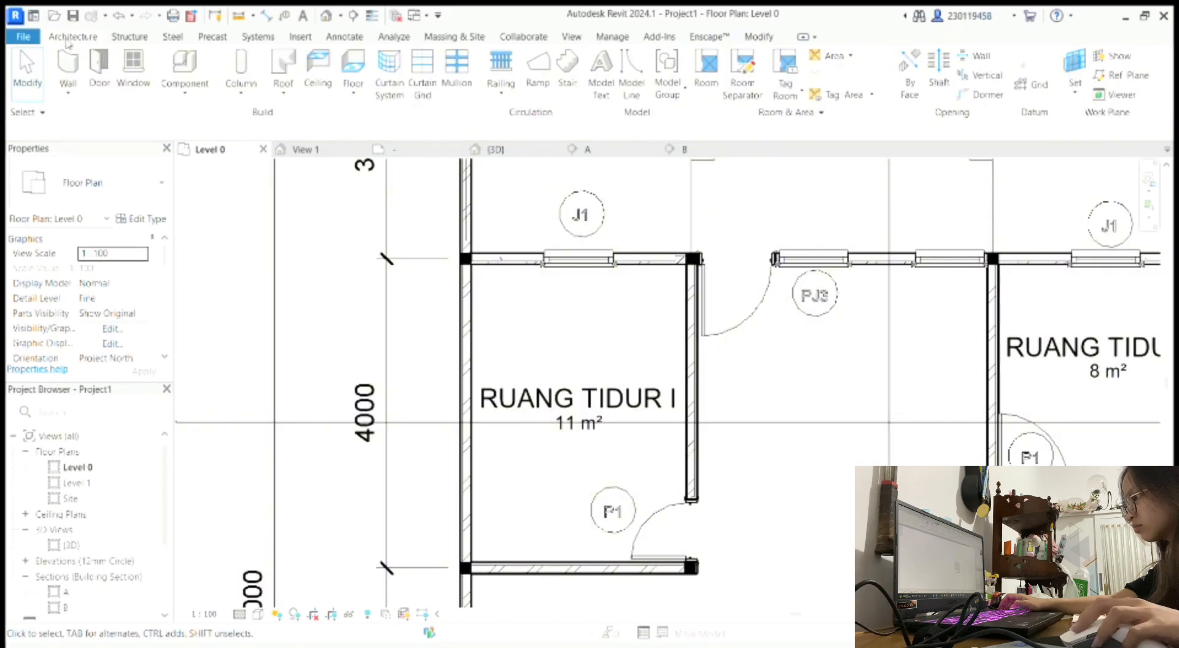
{"action": "left_click", "coordinate": [353, 77]}
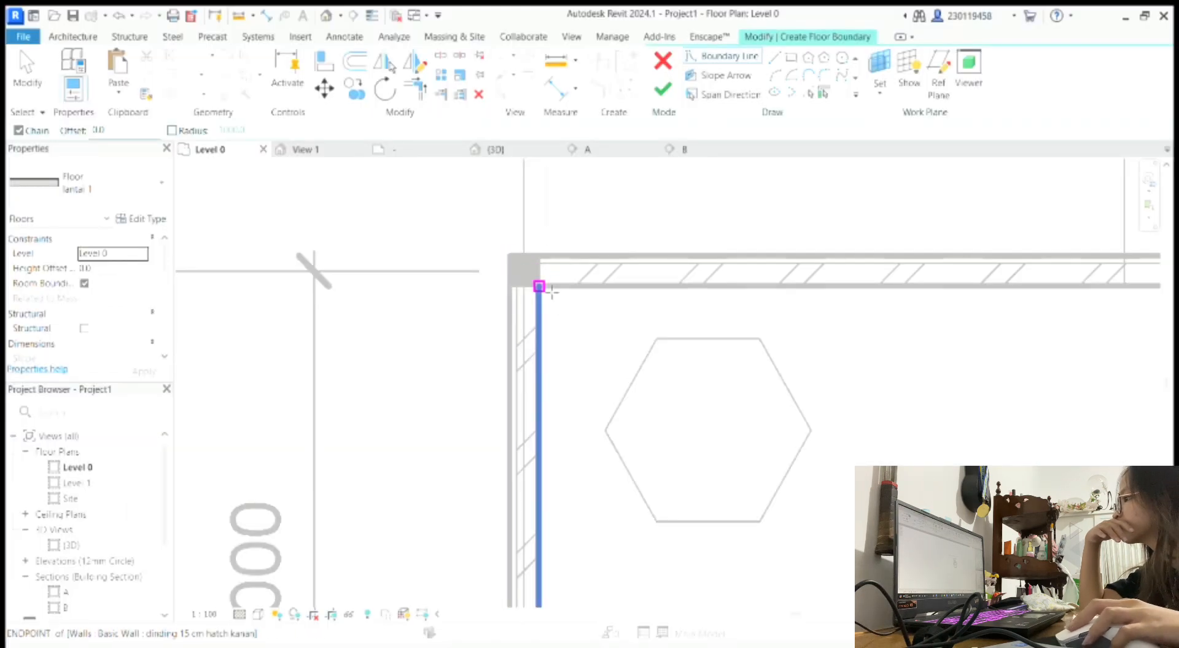
{"action": "left_click", "coordinate": [546, 291]}
{"action": "scroll", "coordinate": [879, 286], "scroll_direction": "down", "scroll_amount": 5}
{"action": "scroll", "coordinate": [902, 282], "scroll_direction": "up", "scroll_amount": 3}
{"action": "left_click", "coordinate": [872, 278]}
{"action": "scroll", "coordinate": [805, 273], "scroll_direction": "down", "scroll_amount": 5}
{"action": "scroll", "coordinate": [832, 540], "scroll_direction": "up", "scroll_amount": 5}
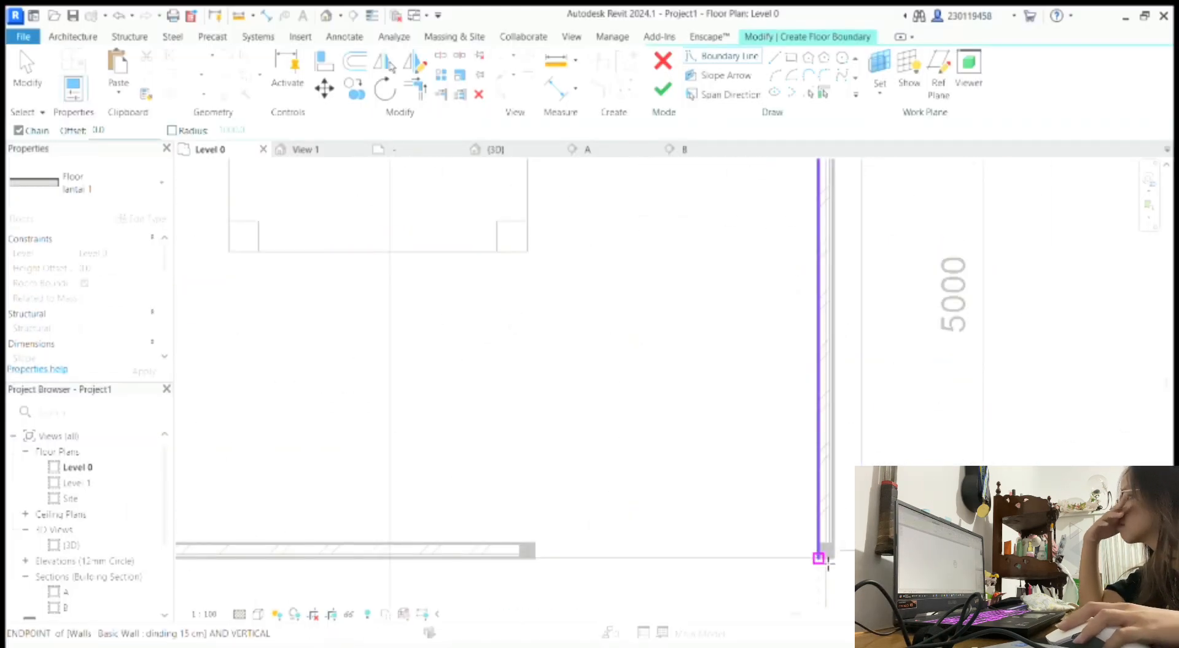
Continue the floor boundary down the right outer wall to the house's front corner and around the front of the house
{"action": "scroll", "coordinate": [826, 562], "scroll_direction": "down", "scroll_amount": 5}
{"action": "scroll", "coordinate": [829, 430], "scroll_direction": "up", "scroll_amount": 5}
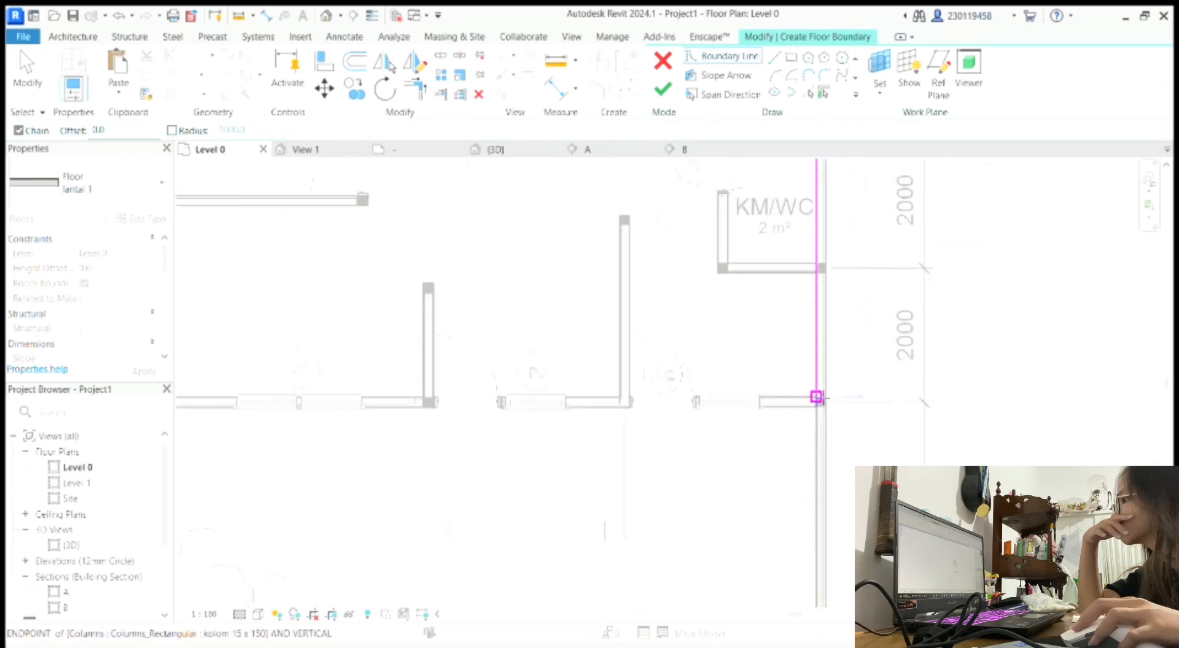
{"action": "left_click", "coordinate": [823, 410]}
{"action": "scroll", "coordinate": [423, 400], "scroll_direction": "down", "scroll_amount": 3}
{"action": "scroll", "coordinate": [403, 429], "scroll_direction": "up", "scroll_amount": 2}
{"action": "scroll", "coordinate": [419, 423], "scroll_direction": "down", "scroll_amount": 5}
{"action": "scroll", "coordinate": [420, 422], "scroll_direction": "down", "scroll_amount": 3}
{"action": "scroll", "coordinate": [440, 254], "scroll_direction": "up", "scroll_amount": 5}
{"action": "scroll", "coordinate": [367, 451], "scroll_direction": "up", "scroll_amount": 3}
{"action": "left_click", "coordinate": [361, 440]}
{"action": "key", "text": "Escape"}
{"action": "key", "text": "Escape"}
Close the lantai 1 floor boundary along the rear house wall behind the bedrooms and finish the floor
{"action": "scroll", "coordinate": [344, 424], "scroll_direction": "down", "scroll_amount": 3}
{"action": "key", "text": "space"}
{"action": "left_click", "coordinate": [991, 258]}
{"action": "left_click_drag", "start_coordinate": [991, 228], "coordinate": [991, 429]}
{"action": "key", "text": "l"}
{"action": "key", "text": "i"}
{"action": "left_click", "coordinate": [991, 430]}
{"action": "left_click", "coordinate": [345, 430]}
{"action": "left_click", "coordinate": [664, 89]}
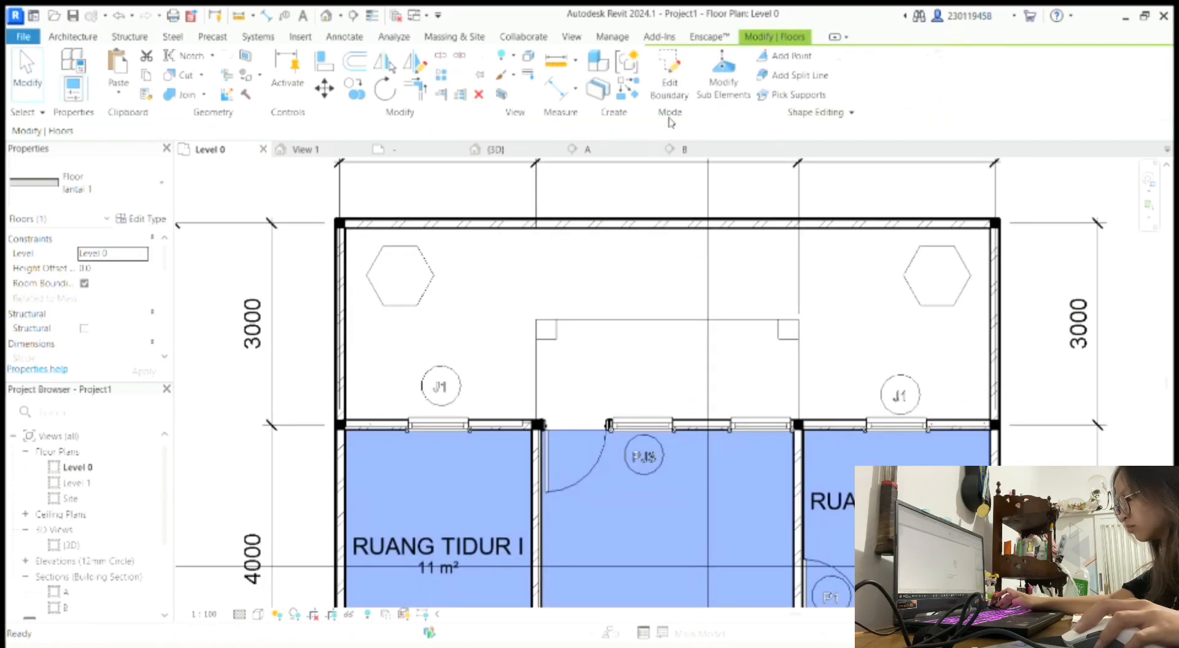
Try to sketch separate sloped roof footprint boundaries around the front terrace and the back terrace
{"action": "scroll", "coordinate": [589, 259], "scroll_direction": "down", "scroll_amount": 4}
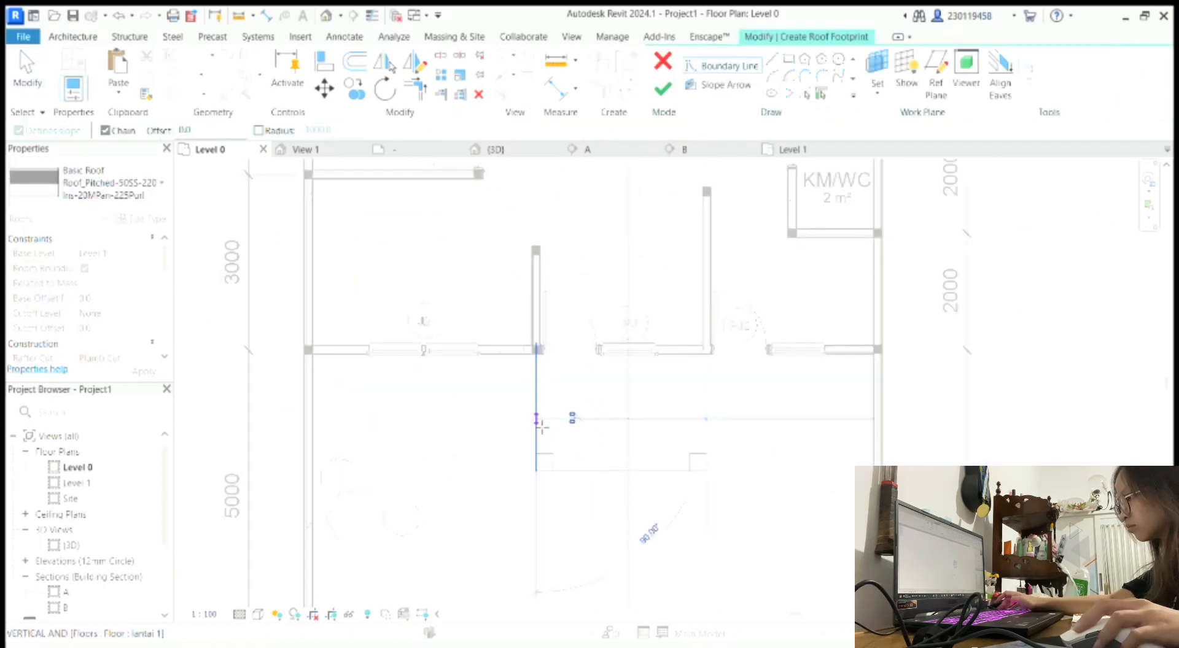
{"action": "left_click", "coordinate": [707, 471]}
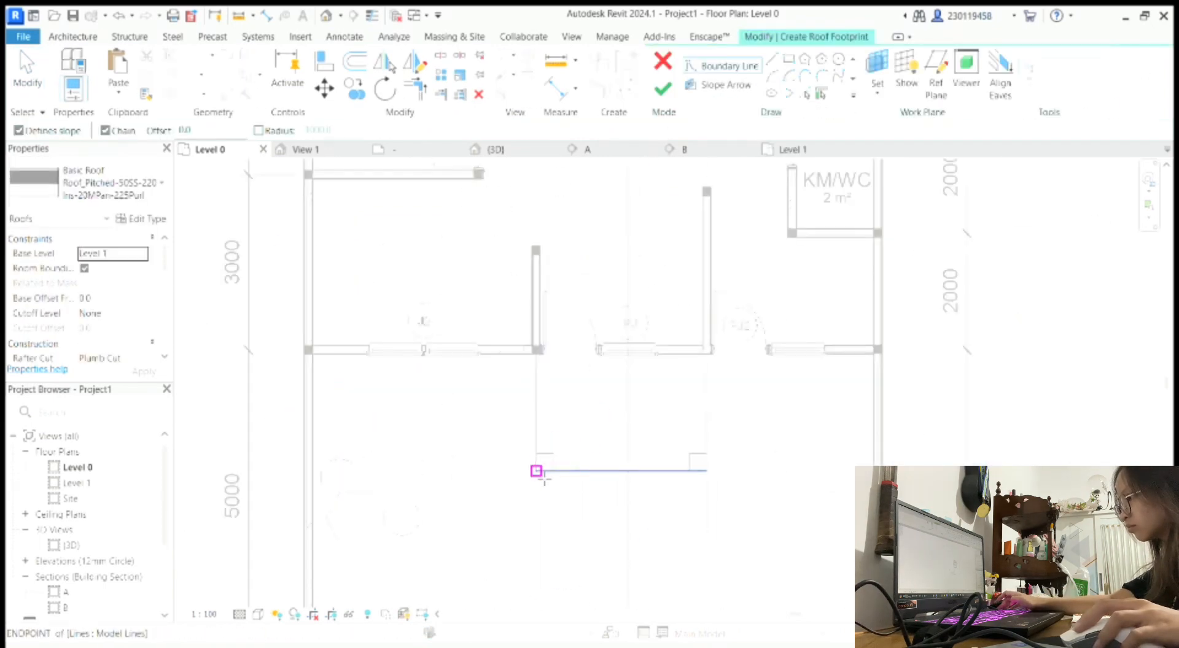
{"action": "left_click", "coordinate": [536, 354]}
{"action": "left_click", "coordinate": [536, 354]}
{"action": "scroll", "coordinate": [591, 454], "scroll_direction": "down", "scroll_amount": 3}
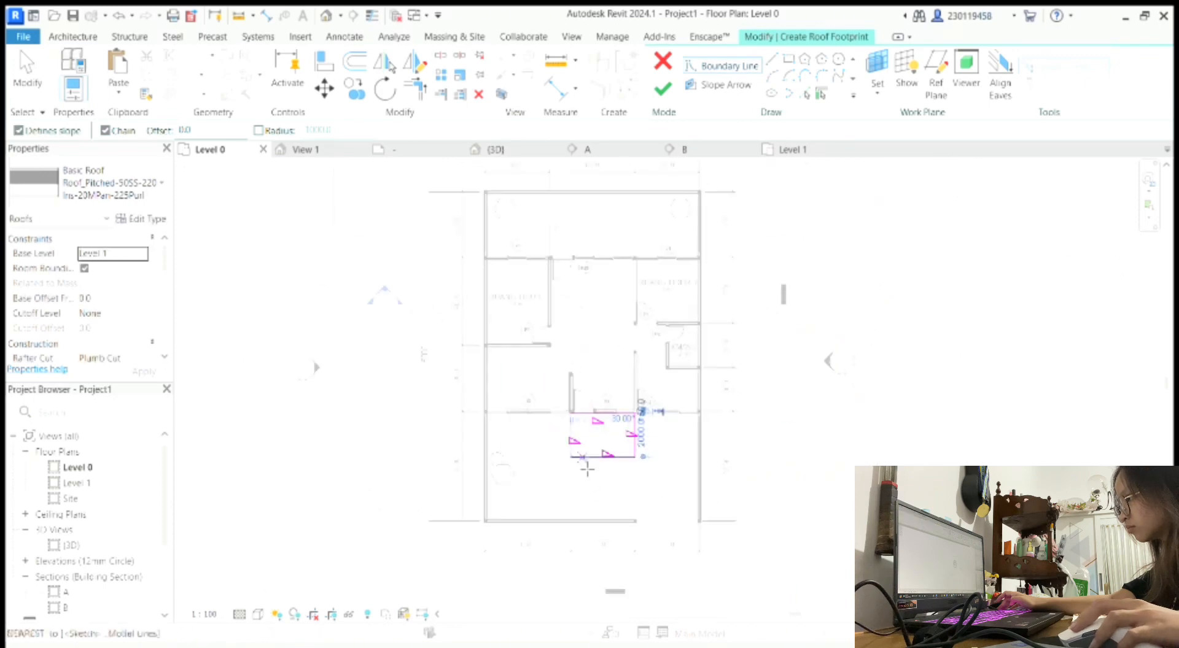
{"action": "scroll", "coordinate": [571, 212], "scroll_direction": "up", "scroll_amount": 5}
{"action": "left_click", "coordinate": [487, 404]}
{"action": "left_click", "coordinate": [487, 250]}
{"action": "left_click", "coordinate": [885, 250]}
{"action": "left_click", "coordinate": [885, 404]}
{"action": "scroll", "coordinate": [553, 418], "scroll_direction": "down", "scroll_amount": 4}
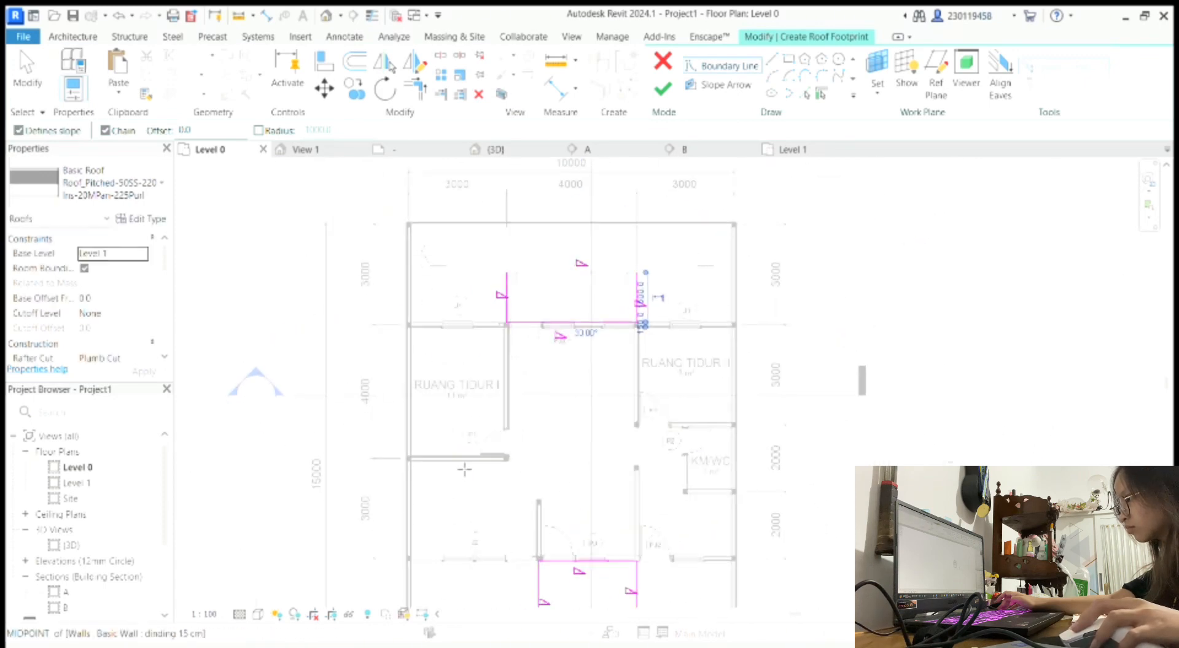
Sketch the roof footprint in front of the house, stepping out around the front terrace with an overhang, and up the right side
{"action": "scroll", "coordinate": [463, 468], "scroll_direction": "up", "scroll_amount": 5}
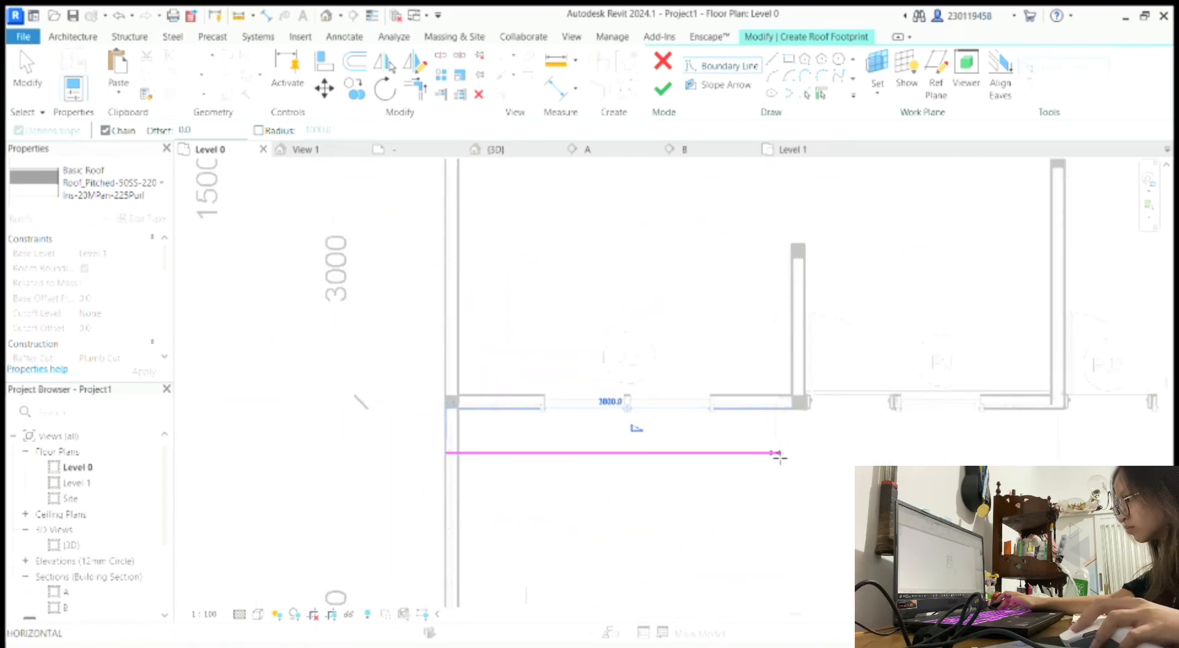
{"action": "left_click", "coordinate": [752, 453]}
{"action": "scroll", "coordinate": [752, 452], "scroll_direction": "down", "scroll_amount": 2}
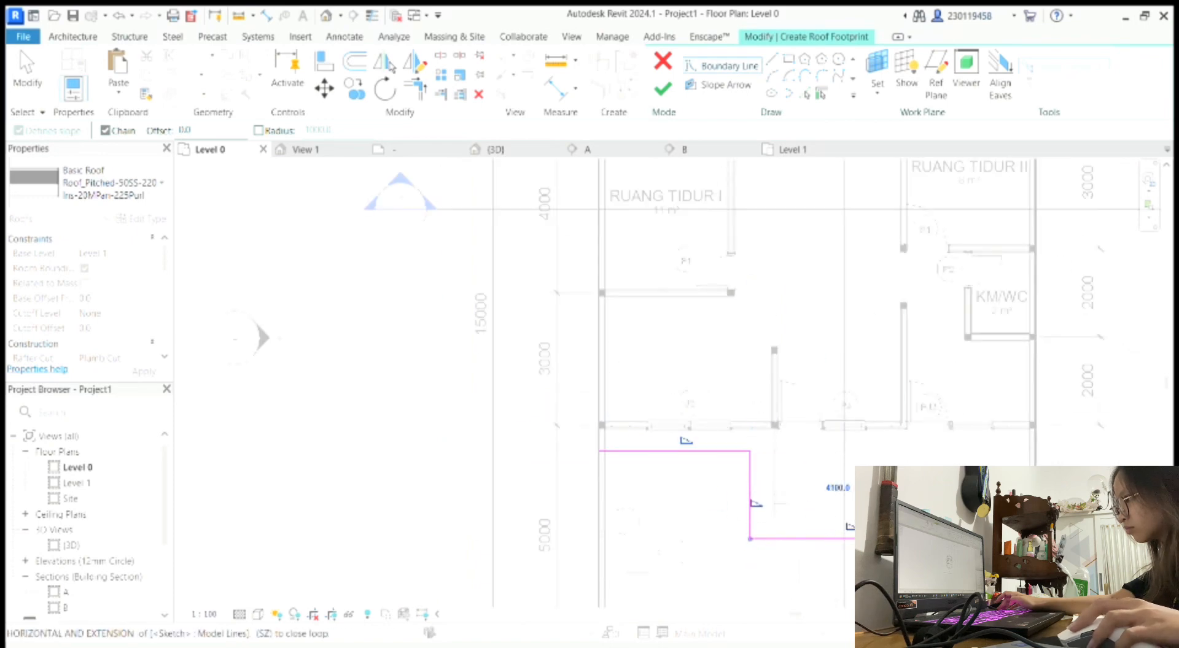
{"action": "scroll", "coordinate": [921, 541], "scroll_direction": "up", "scroll_amount": 2}
{"action": "left_click", "coordinate": [1092, 404]}
{"action": "scroll", "coordinate": [1092, 405], "scroll_direction": "down", "scroll_amount": 4}
{"action": "scroll", "coordinate": [1087, 200], "scroll_direction": "up", "scroll_amount": 5}
{"action": "scroll", "coordinate": [1082, 273], "scroll_direction": "down", "scroll_amount": 4}
{"action": "scroll", "coordinate": [1082, 249], "scroll_direction": "down", "scroll_amount": 1}
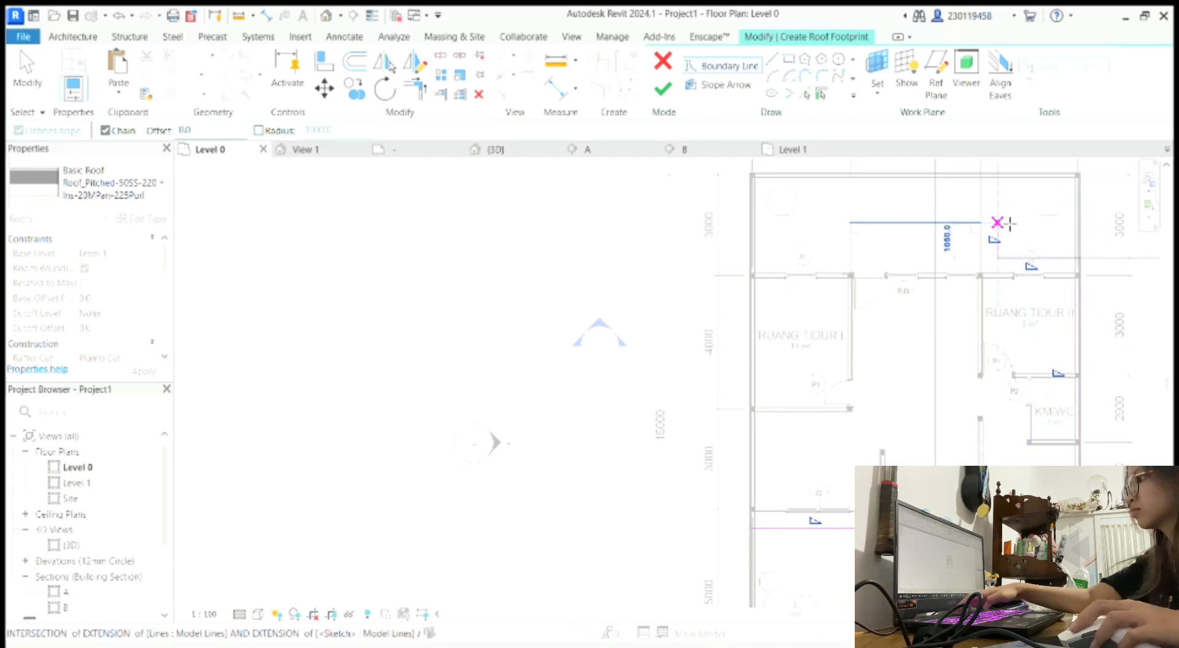
Close the roof footprint along the back and left sides, finish the roof, and view it in 3D
{"action": "left_click", "coordinate": [830, 259]}
{"action": "left_click", "coordinate": [751, 258]}
{"action": "left_click", "coordinate": [750, 528]}
{"action": "left_click", "coordinate": [664, 89]}
{"action": "scroll", "coordinate": [472, 356], "scroll_direction": "down", "scroll_amount": 4}
{"action": "key", "text": "Escape"}
{"action": "scroll", "coordinate": [647, 334], "scroll_direction": "up", "scroll_amount": 1}
{"action": "left_click", "coordinate": [496, 150]}
{"action": "middle_click_drag", "start_coordinate": [913, 242], "coordinate": [889, 270], "text": "shift"}
Complete the 3000 mm wide boundary of a lantai teras floor over the front terrace and finish the floor
{"action": "scroll", "coordinate": [888, 267], "scroll_direction": "up", "scroll_amount": 5}
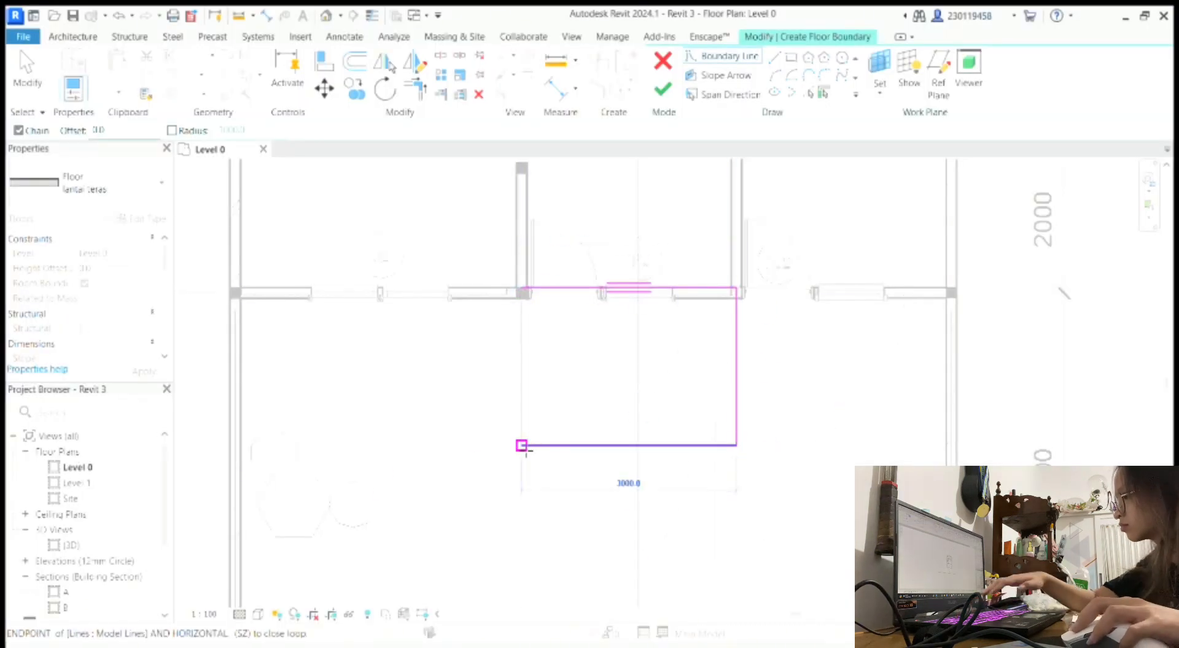
{"action": "left_click", "coordinate": [523, 448]}
{"action": "left_click", "coordinate": [522, 288]}
{"action": "scroll", "coordinate": [568, 279], "scroll_direction": "up", "scroll_amount": 1}
{"action": "left_click", "coordinate": [662, 90]}
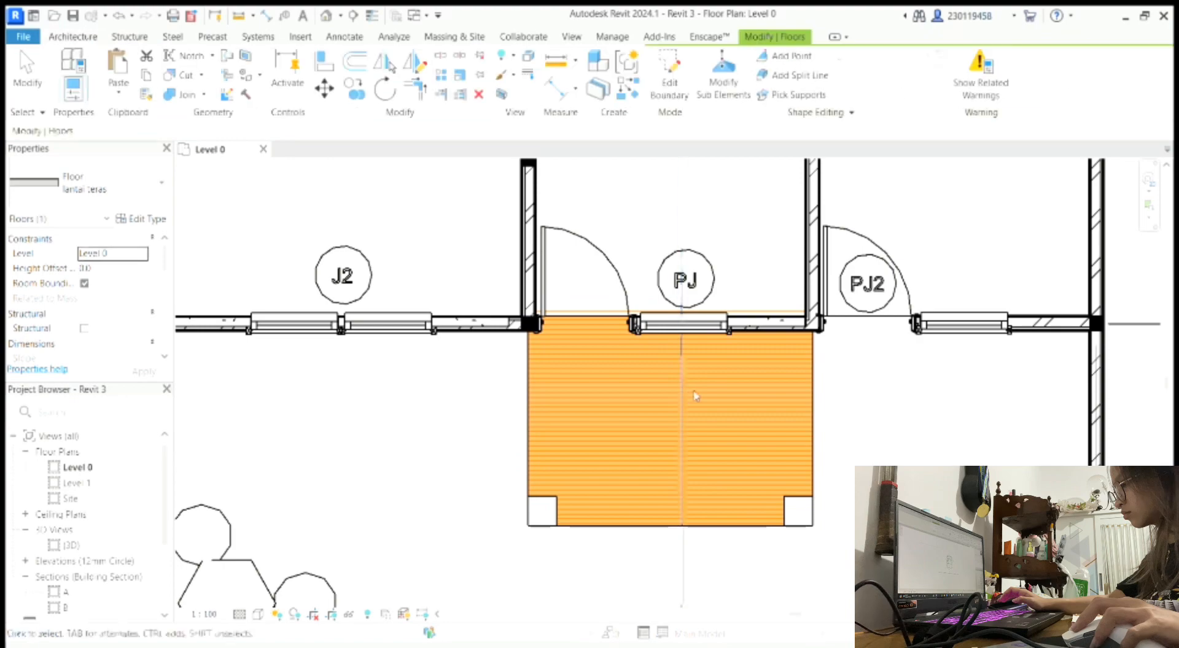
{"action": "left_click", "coordinate": [874, 447]}
Create a rectangular lantai teras floor over the back terrace, from its outer edge to the rear house wall
{"action": "scroll", "coordinate": [874, 447], "scroll_direction": "down", "scroll_amount": 3}
{"action": "scroll", "coordinate": [729, 526], "scroll_direction": "down", "scroll_amount": 2}
{"action": "scroll", "coordinate": [792, 249], "scroll_direction": "up", "scroll_amount": 4}
{"action": "left_click", "coordinate": [353, 67]}
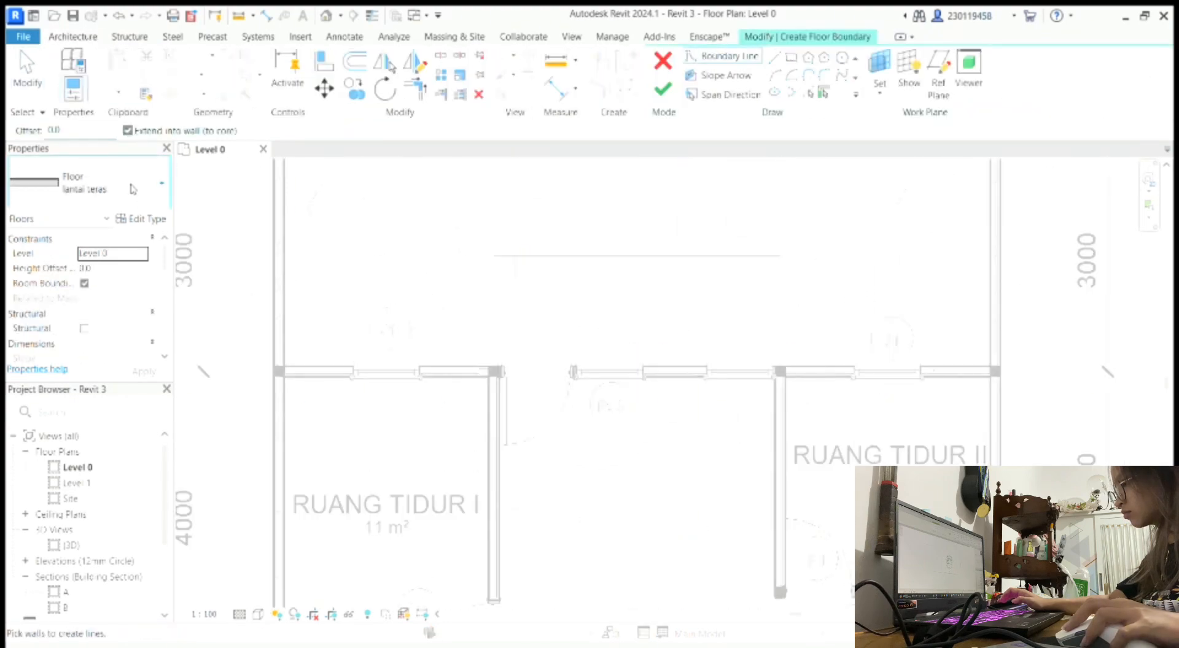
{"action": "left_click", "coordinate": [774, 57]}
{"action": "left_click", "coordinate": [495, 256]}
{"action": "left_click", "coordinate": [781, 255]}
{"action": "left_click", "coordinate": [781, 369]}
{"action": "scroll", "coordinate": [495, 369], "scroll_direction": "up", "scroll_amount": 2}
{"action": "left_click", "coordinate": [493, 202]}
{"action": "left_click", "coordinate": [663, 90]}
{"action": "left_click", "coordinate": [756, 266]}
{"action": "scroll", "coordinate": [756, 267], "scroll_direction": "down", "scroll_amount": 5}
{"action": "middle_click_drag", "start_coordinate": [1002, 268], "coordinate": [845, 289]}
{"action": "scroll", "coordinate": [476, 283], "scroll_direction": "up", "scroll_amount": 1}
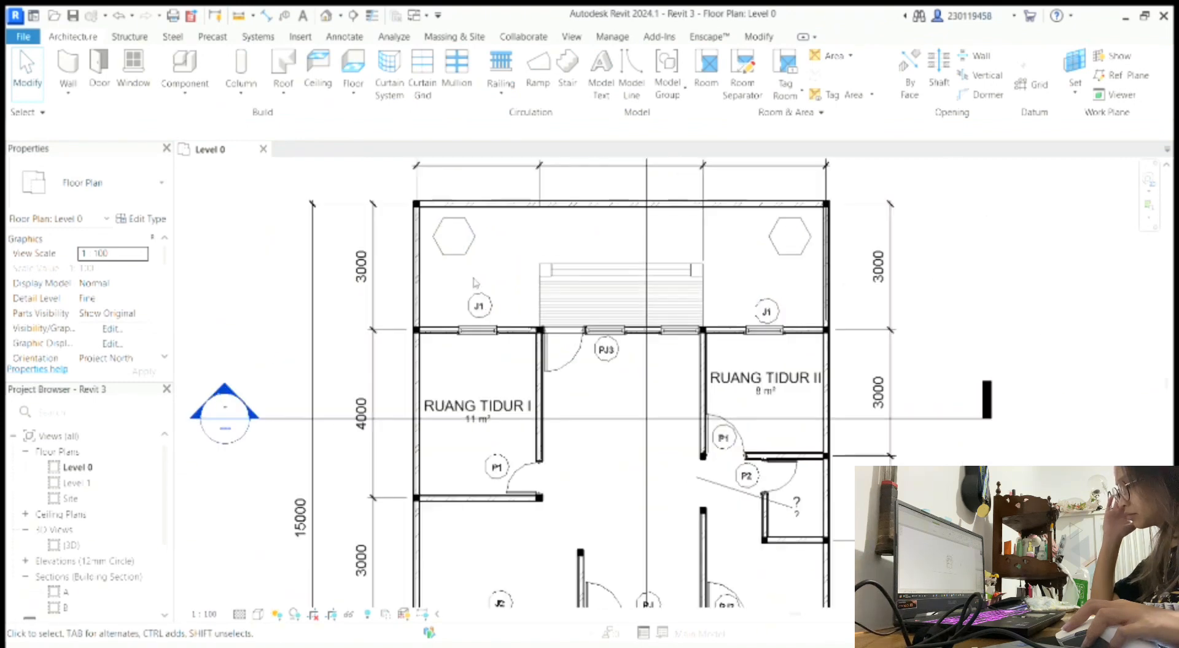
{"action": "scroll", "coordinate": [631, 268], "scroll_direction": "up", "scroll_amount": 3}
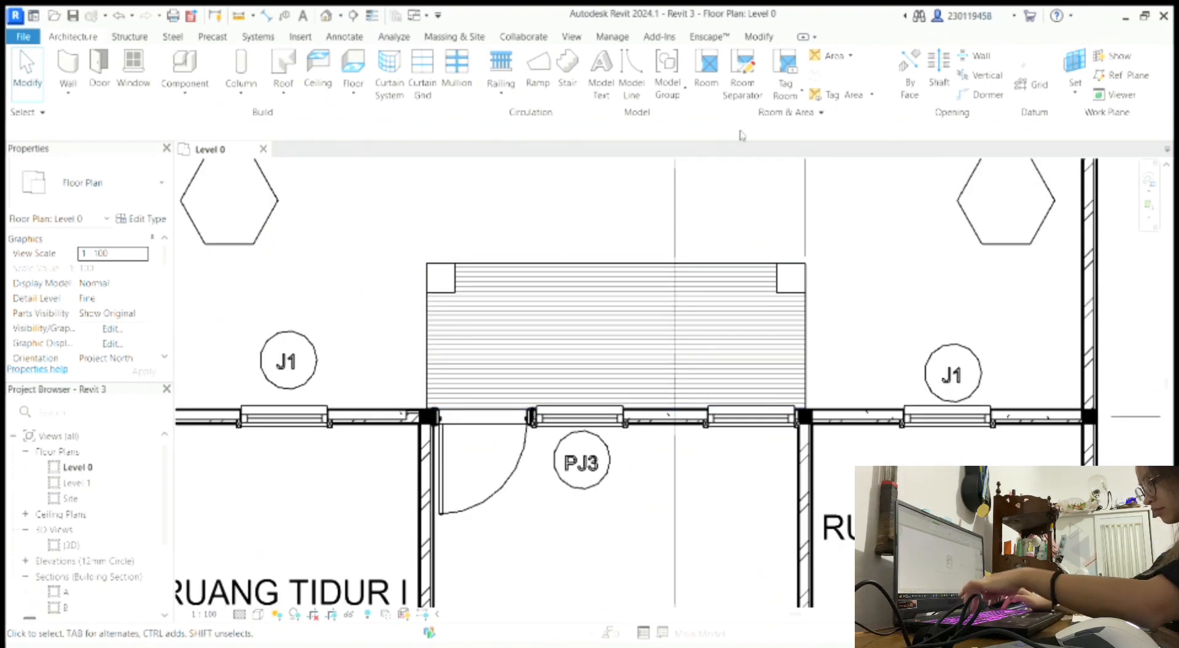
{"action": "key", "text": "r"}
{"action": "key", "text": "m"}
{"action": "scroll", "coordinate": [519, 327], "scroll_direction": "down", "scroll_amount": 2}
{"action": "scroll", "coordinate": [608, 279], "scroll_direction": "down", "scroll_amount": 6}
{"action": "scroll", "coordinate": [621, 398], "scroll_direction": "up", "scroll_amount": 8}
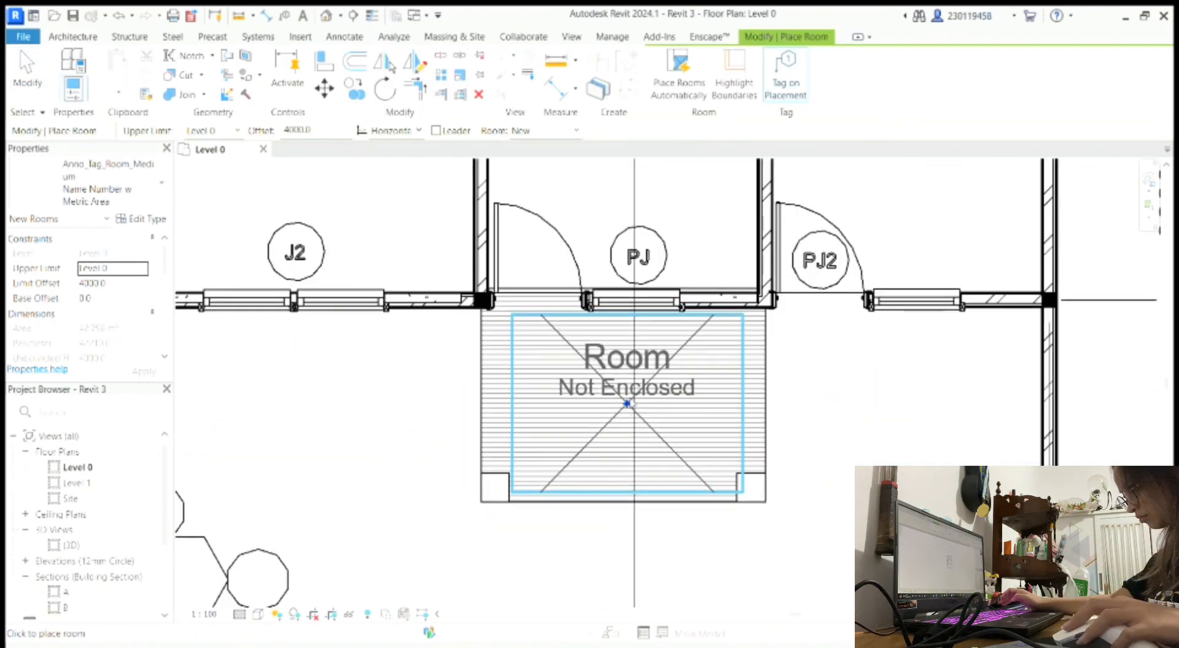
{"action": "key", "text": "Escape"}
Draw room separation lines around the whole edge of the front terrace
{"action": "scroll", "coordinate": [734, 412], "scroll_direction": "down", "scroll_amount": 4}
{"action": "scroll", "coordinate": [860, 429], "scroll_direction": "up", "scroll_amount": 3}
{"action": "key", "text": "r"}
{"action": "key", "text": "s"}
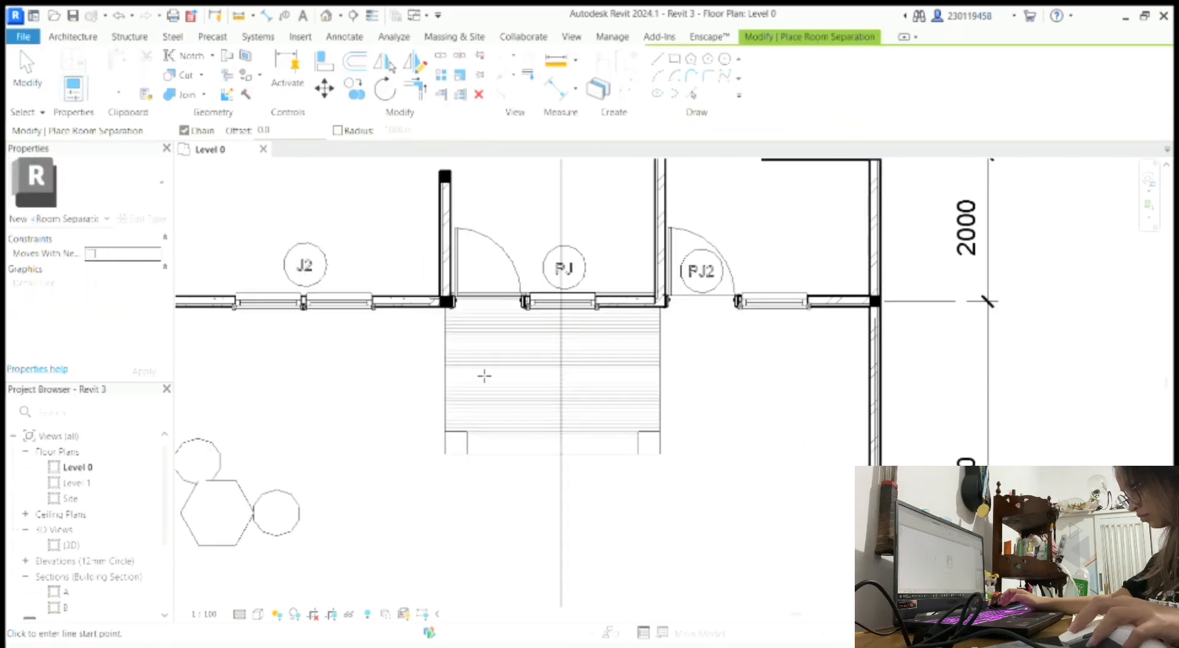
{"action": "scroll", "coordinate": [475, 340], "scroll_direction": "up", "scroll_amount": 1}
{"action": "left_click", "coordinate": [688, 291]}
{"action": "key", "text": "Escape"}
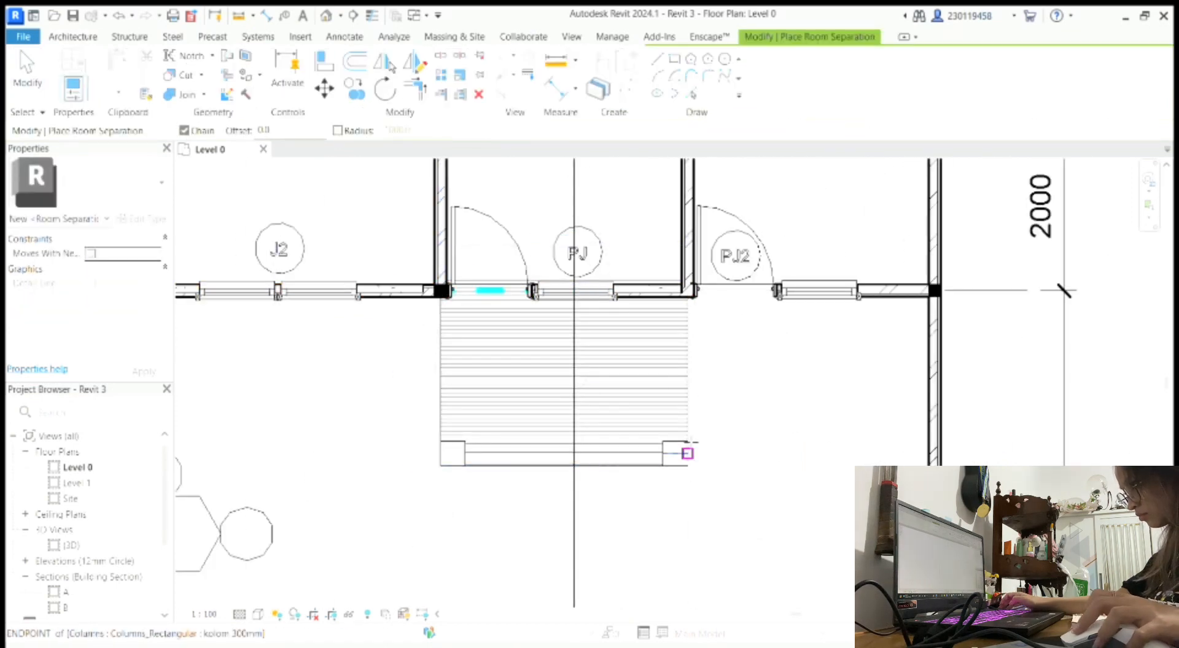
{"action": "left_click", "coordinate": [441, 467]}
{"action": "left_click", "coordinate": [689, 467]}
{"action": "left_click", "coordinate": [688, 292]}
{"action": "left_click", "coordinate": [442, 299]}
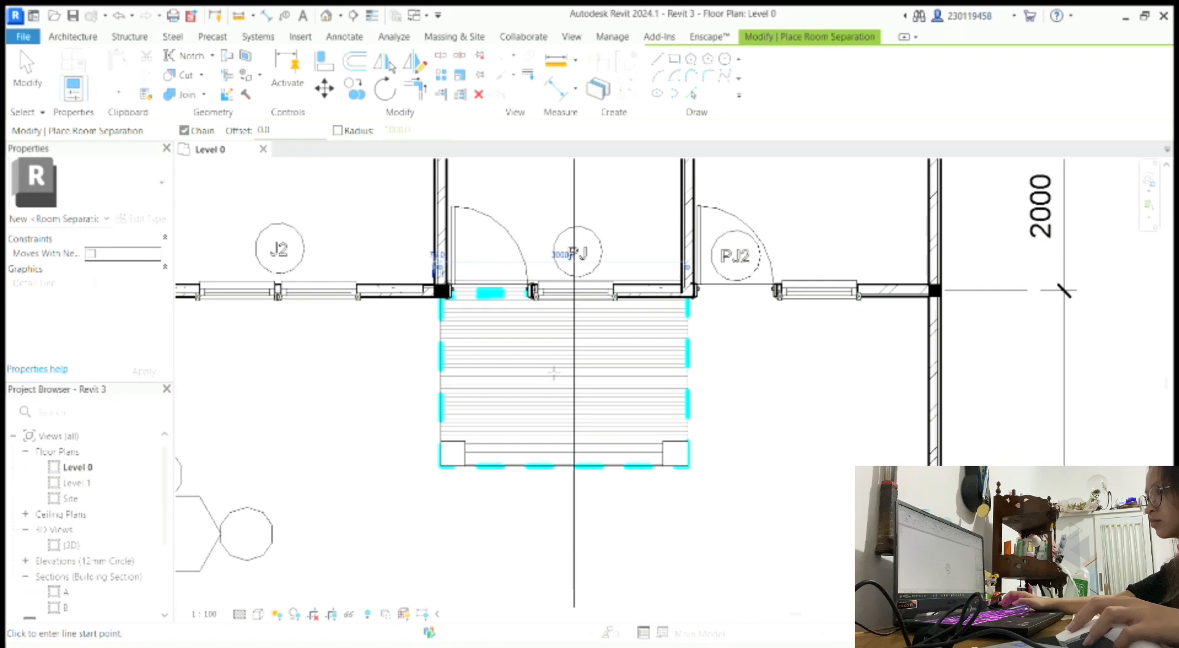
Place a tagged room in the enclosed front terrace
{"action": "key", "text": "r"}
{"action": "key", "text": "m"}
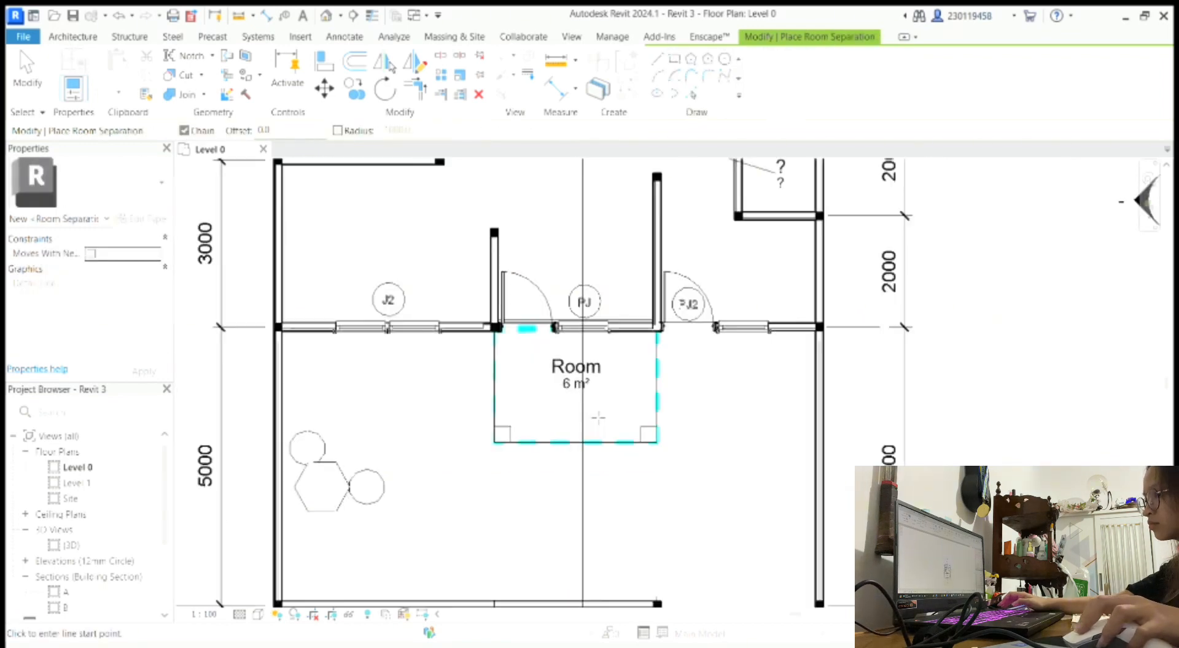
{"action": "scroll", "coordinate": [394, 263], "scroll_direction": "down", "scroll_amount": 1}
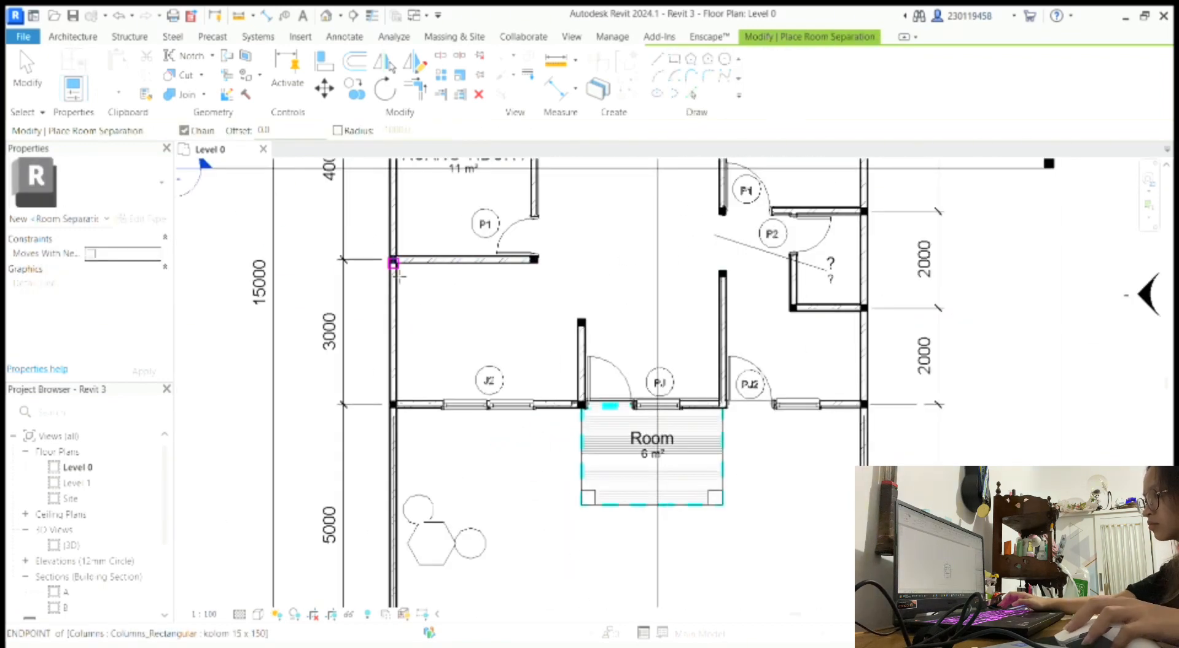
Try to draw a room separation line from the left outer wall along the underside of RUANG TIDUR I's lower wall
{"action": "scroll", "coordinate": [401, 271], "scroll_direction": "up", "scroll_amount": 2}
{"action": "left_click", "coordinate": [391, 257]}
{"action": "left_click", "coordinate": [762, 257]}
{"action": "key", "text": "Escape"}
{"action": "key", "text": "Escape"}
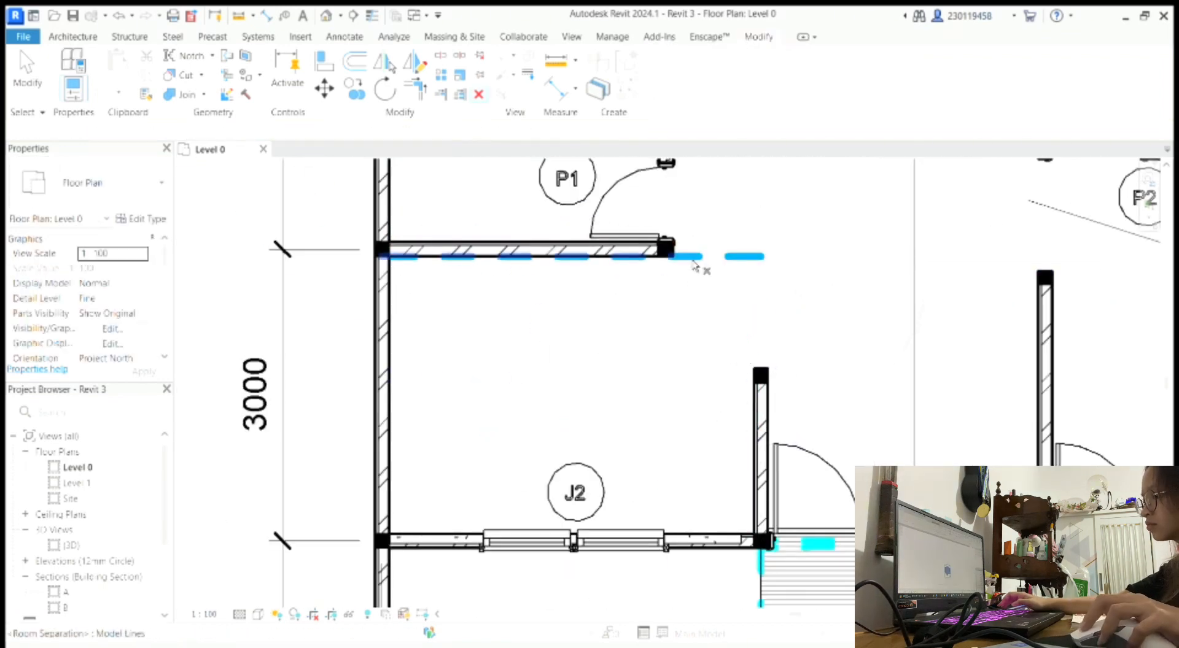
Rename the front terrace room TERAS
{"action": "scroll", "coordinate": [693, 265], "scroll_direction": "down", "scroll_amount": 2}
{"action": "scroll", "coordinate": [687, 430], "scroll_direction": "up", "scroll_amount": 3}
{"action": "scroll", "coordinate": [686, 413], "scroll_direction": "down", "scroll_amount": 1}
{"action": "left_click", "coordinate": [686, 367]}
{"action": "left_click", "coordinate": [686, 367]}
{"action": "type", "text": "TERA"}
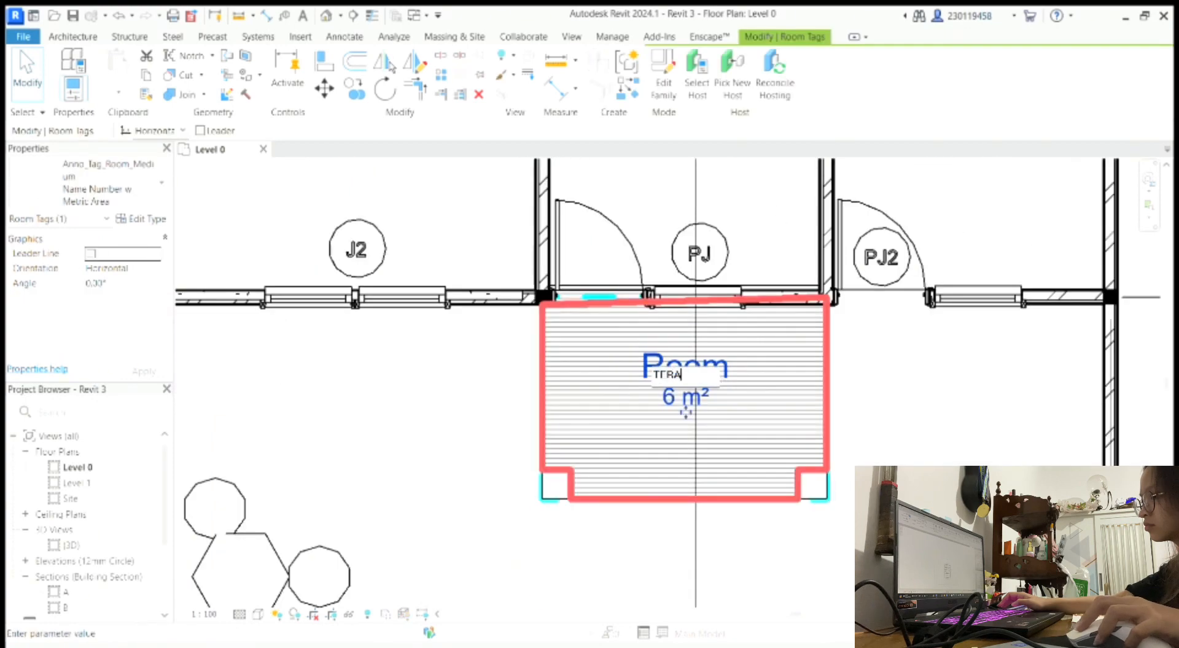
{"action": "key", "text": "Return"}
{"action": "scroll", "coordinate": [614, 307], "scroll_direction": "up", "scroll_amount": 5}
{"action": "scroll", "coordinate": [675, 295], "scroll_direction": "down", "scroll_amount": 2}
{"action": "left_click", "coordinate": [716, 265]}
{"action": "key", "text": "Escape"}
Try to outline the room below RUANG TIDUR I with room separation lines, starting at its upper edge
{"action": "scroll", "coordinate": [552, 307], "scroll_direction": "down", "scroll_amount": 3}
{"action": "scroll", "coordinate": [430, 277], "scroll_direction": "up", "scroll_amount": 1}
{"action": "key", "text": "r"}
{"action": "key", "text": "s"}
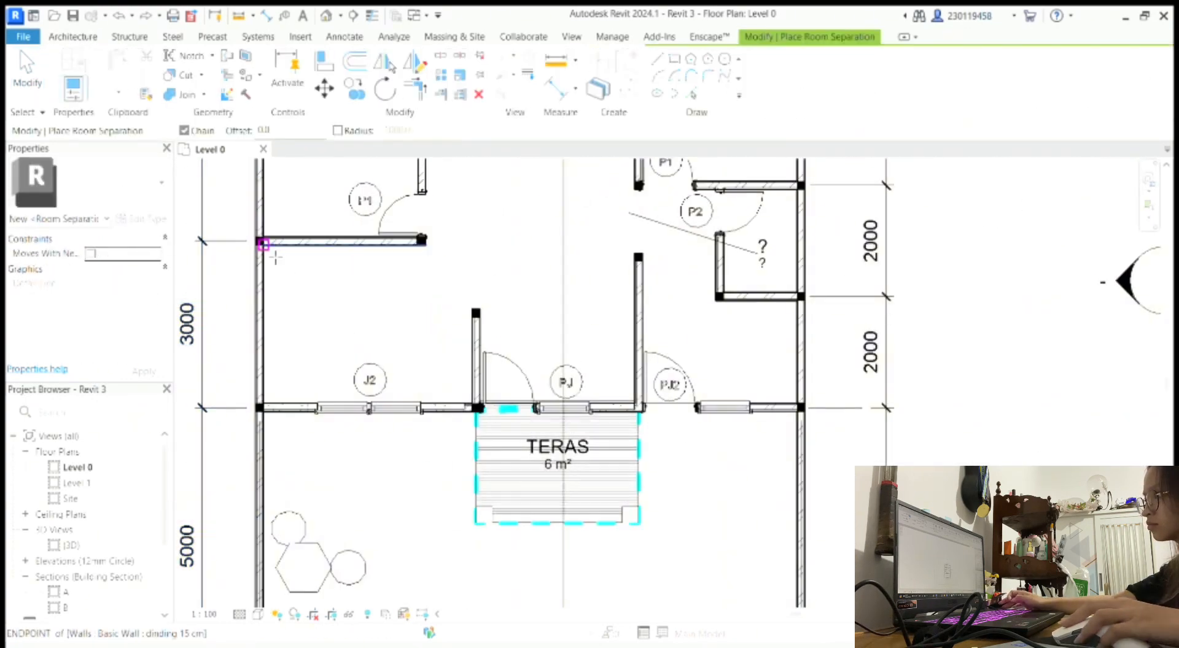
{"action": "left_click", "coordinate": [470, 246]}
{"action": "left_click", "coordinate": [471, 401]}
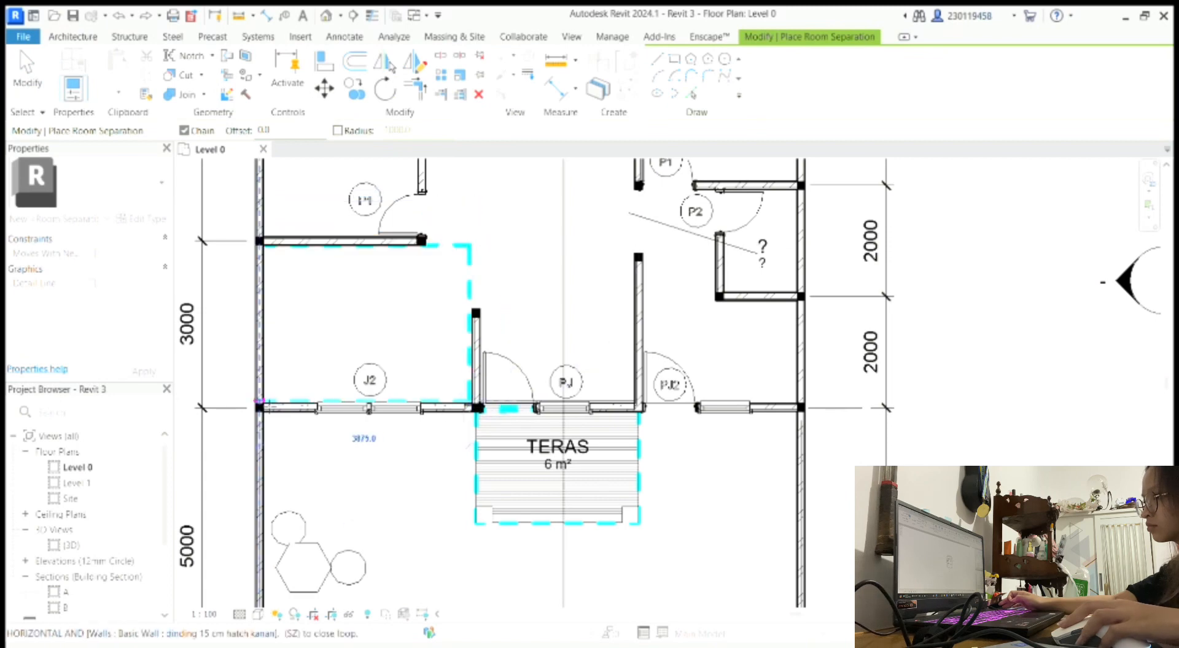
{"action": "scroll", "coordinate": [268, 244], "scroll_direction": "up", "scroll_amount": 3}
{"action": "left_click", "coordinate": [268, 244]}
{"action": "scroll", "coordinate": [269, 244], "scroll_direction": "down", "scroll_amount": 2}
{"action": "key", "text": "Escape"}
{"action": "key", "text": "Escape"}
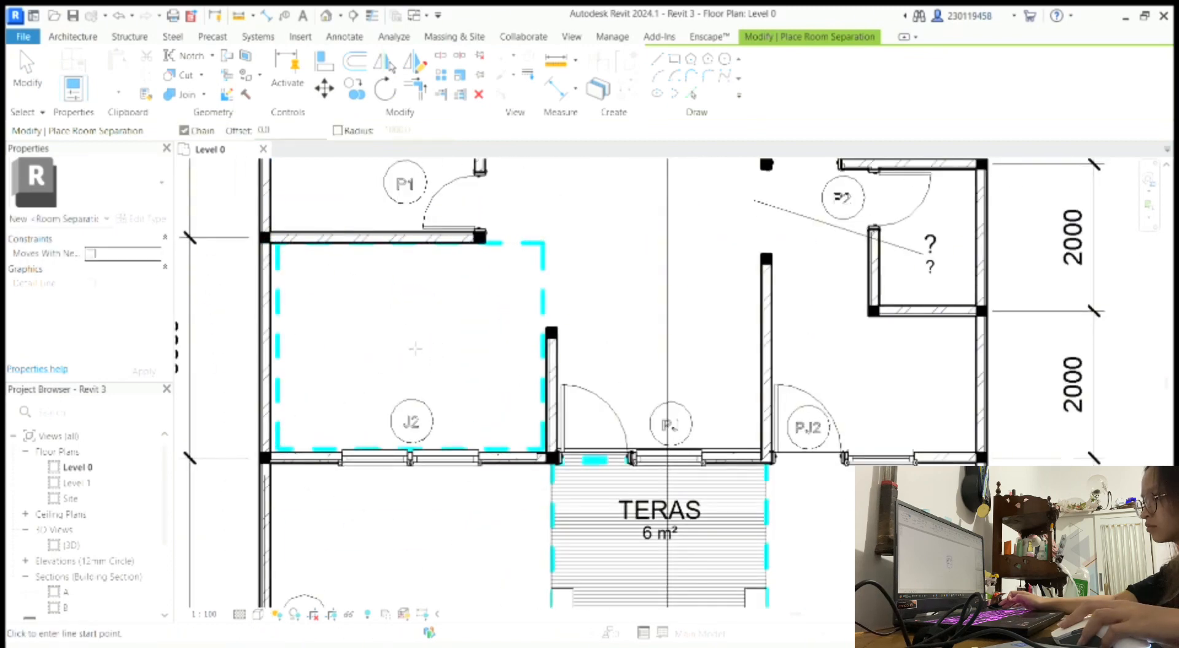
Draw a closed rectangle of room separation lines inside the room at window J2, below RUANG TIDUR I
{"action": "scroll", "coordinate": [252, 247], "scroll_direction": "down", "scroll_amount": 1}
{"action": "key", "text": "r"}
{"action": "key", "text": "s"}
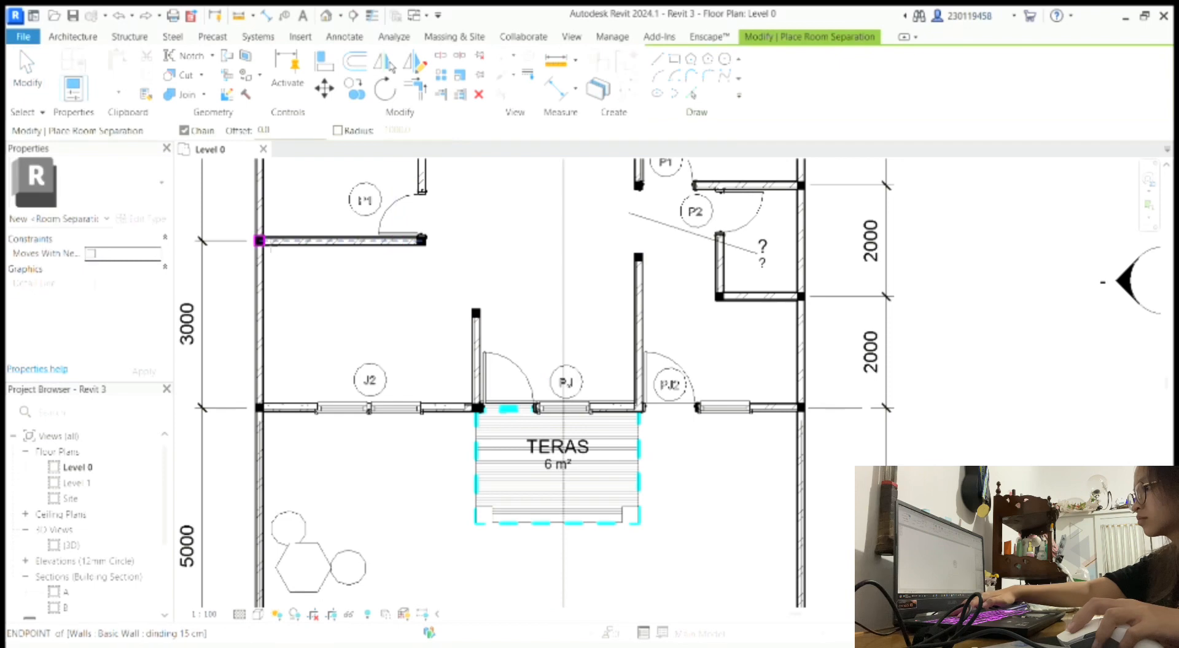
{"action": "scroll", "coordinate": [271, 251], "scroll_direction": "up", "scroll_amount": 3}
{"action": "left_click", "coordinate": [256, 597]}
{"action": "left_click", "coordinate": [734, 597]}
{"action": "left_click", "coordinate": [734, 238]}
{"action": "left_click", "coordinate": [258, 238]}
{"action": "left_click", "coordinate": [256, 597]}
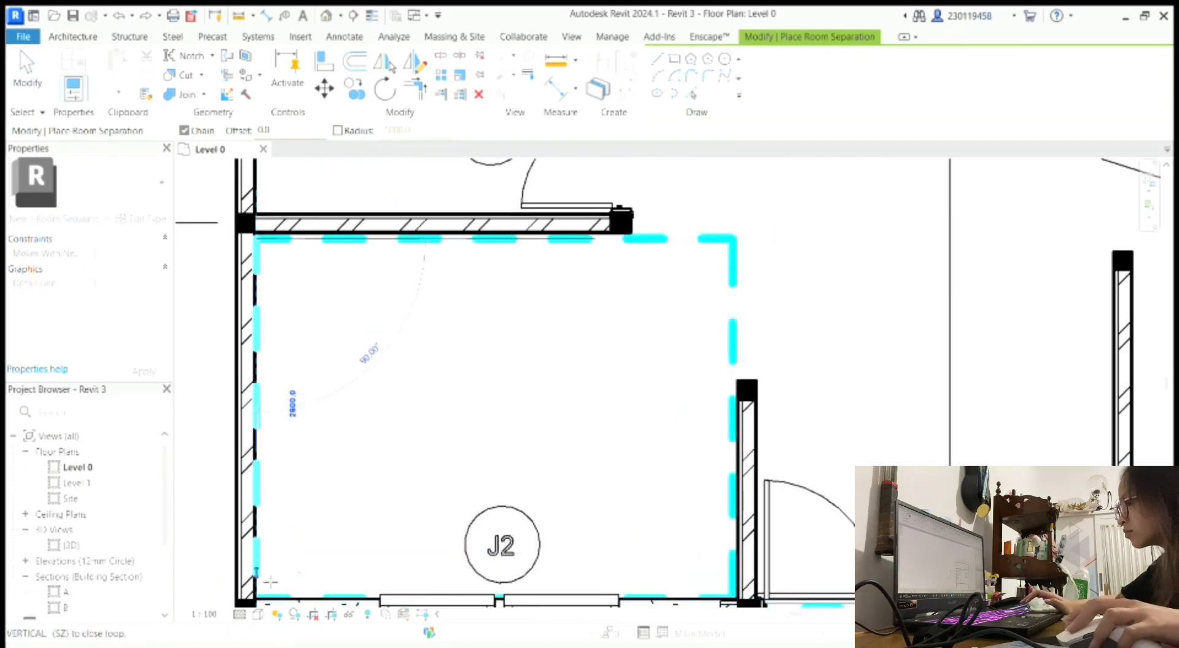
{"action": "scroll", "coordinate": [485, 407], "scroll_direction": "down", "scroll_amount": 3}
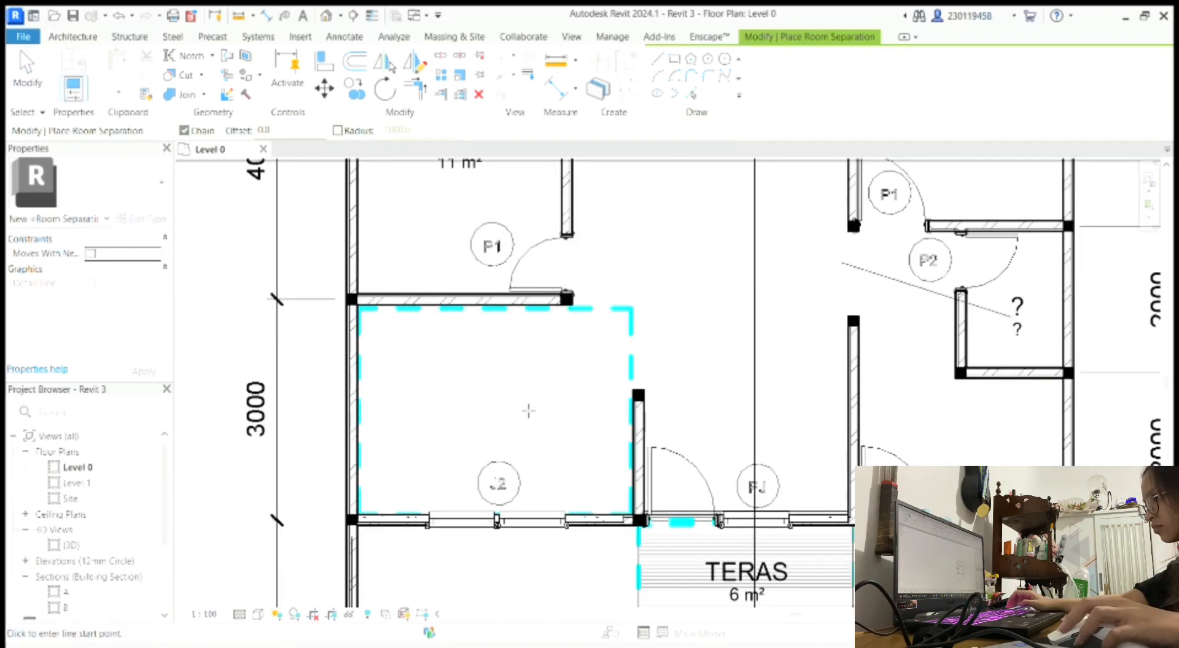
Place a room in the enclosed area at window J2 and name it R. KERJA
{"action": "key", "text": "Escape"}
{"action": "key", "text": "Escape"}
{"action": "left_click", "coordinate": [706, 71]}
{"action": "left_click", "coordinate": [491, 393]}
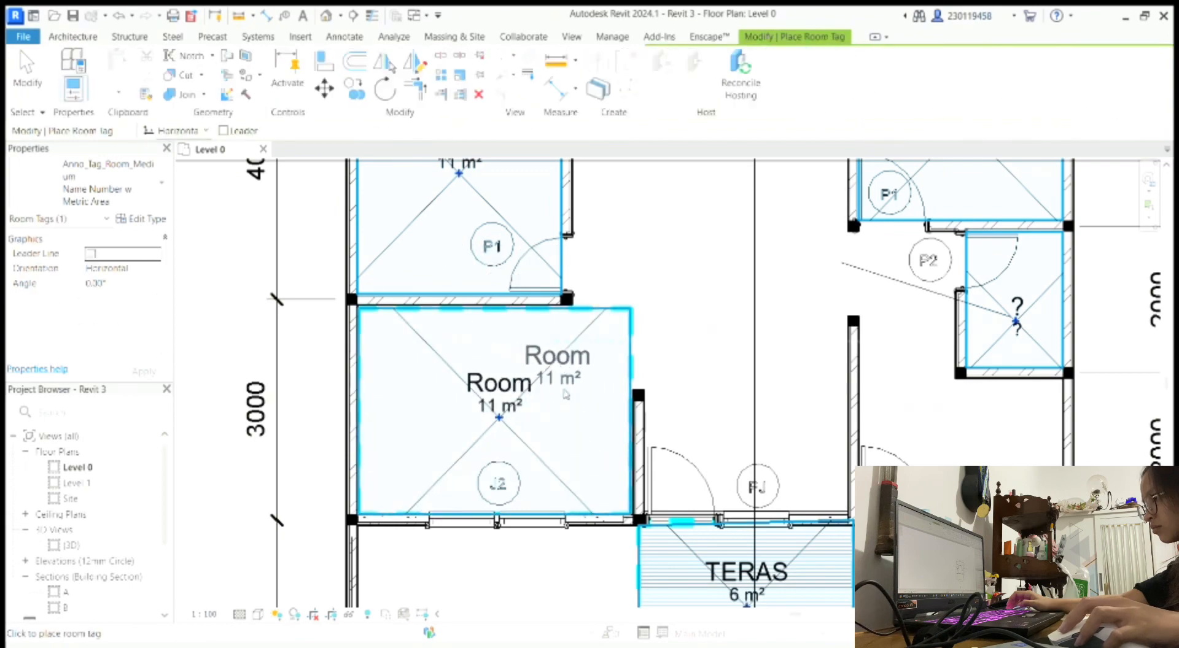
{"action": "key", "text": "Escape"}
{"action": "key", "text": "Escape"}
{"action": "double_click", "coordinate": [485, 387]}
Delete the question-mark room tag with its leader in the small bathroom and place a new room there
{"action": "left_click", "coordinate": [780, 323]}
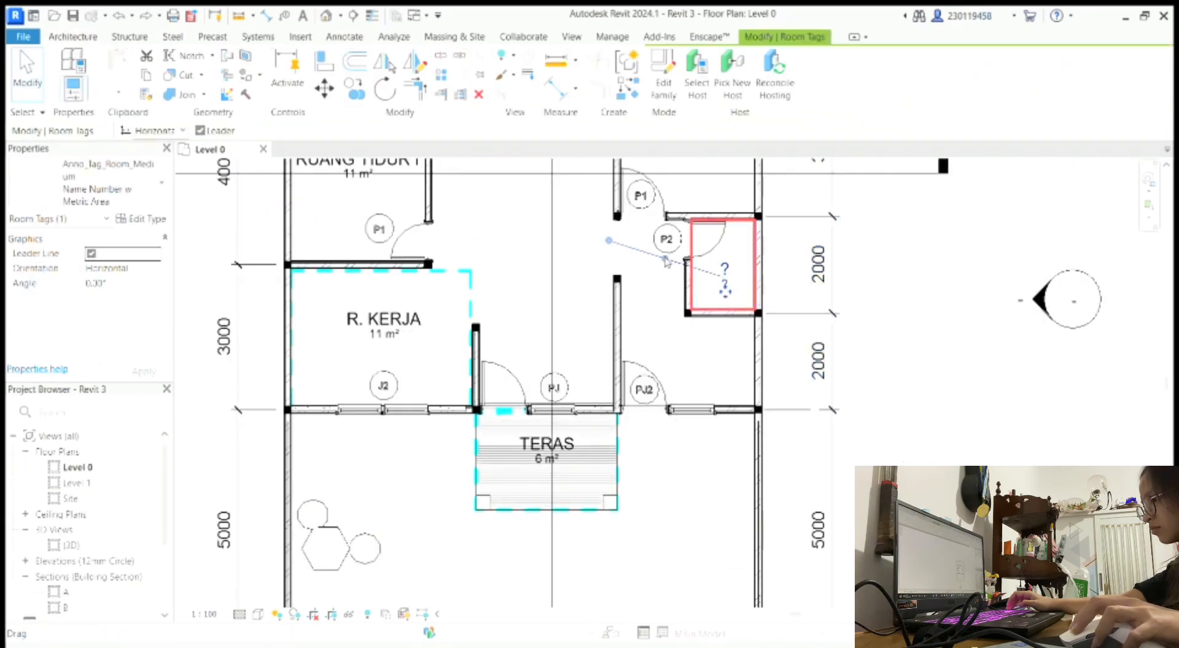
{"action": "key", "text": "Escape"}
{"action": "scroll", "coordinate": [666, 261], "scroll_direction": "down", "scroll_amount": 3}
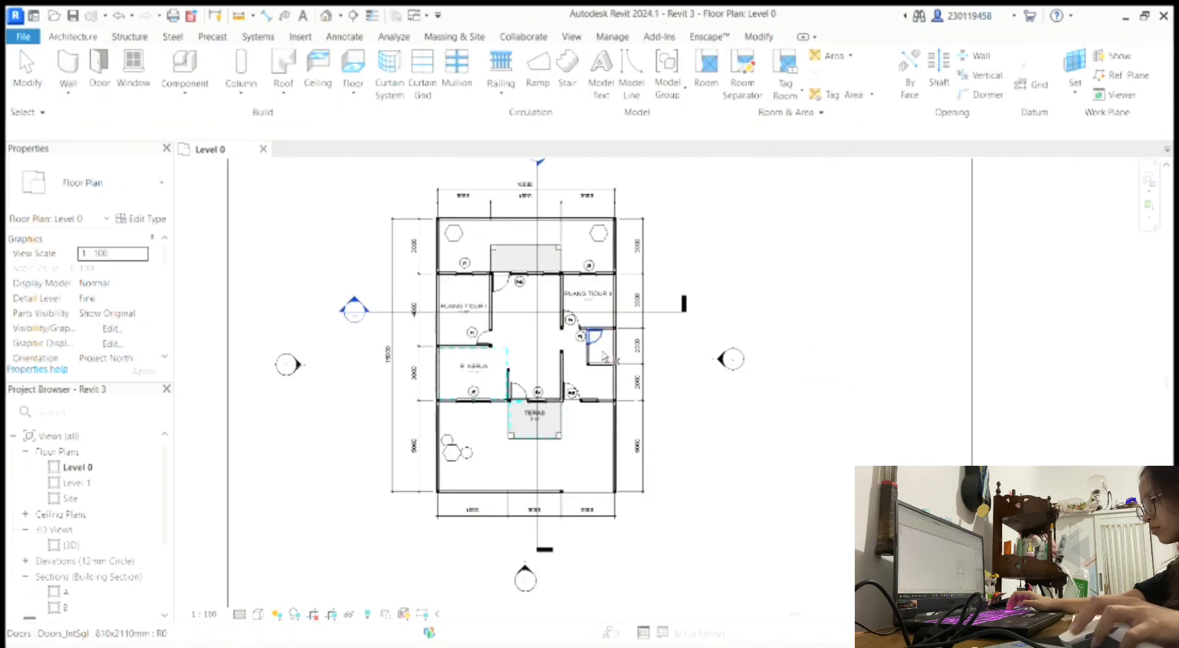
{"action": "scroll", "coordinate": [590, 344], "scroll_direction": "up", "scroll_amount": 4}
{"action": "left_click", "coordinate": [707, 70]}
{"action": "left_click", "coordinate": [592, 363]}
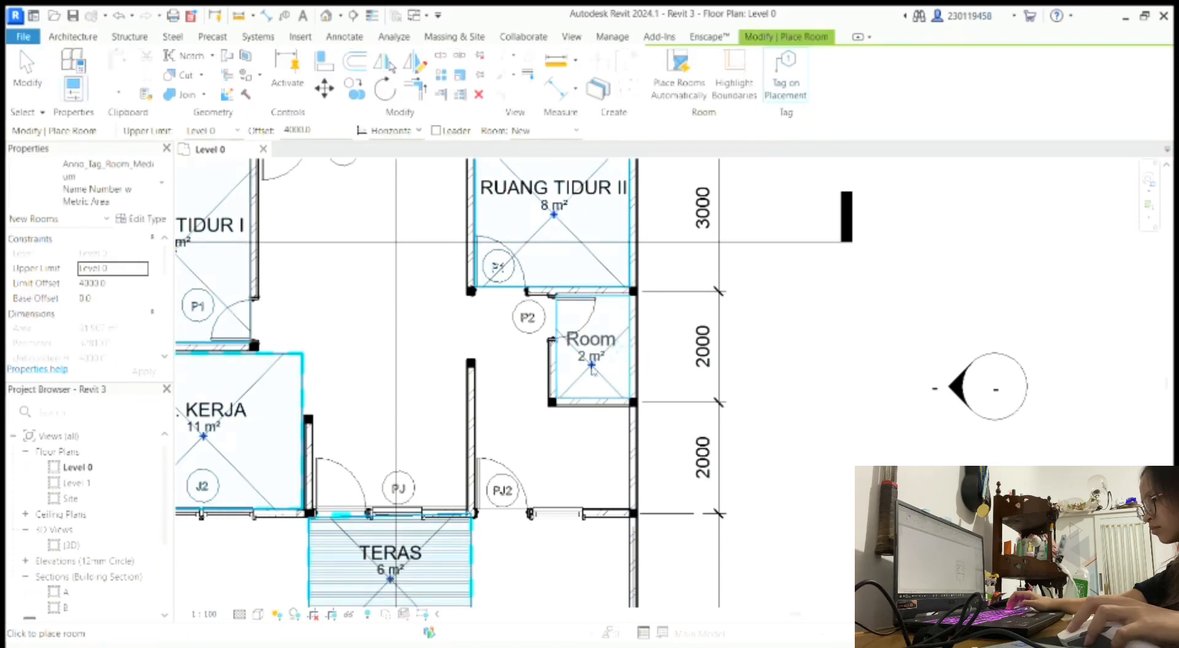
Name the new room in the small bathroom KM / WC
{"action": "key", "text": "Escape"}
{"action": "key", "text": "Escape"}
{"action": "double_click", "coordinate": [608, 336]}
{"action": "key", "text": "Escape"}
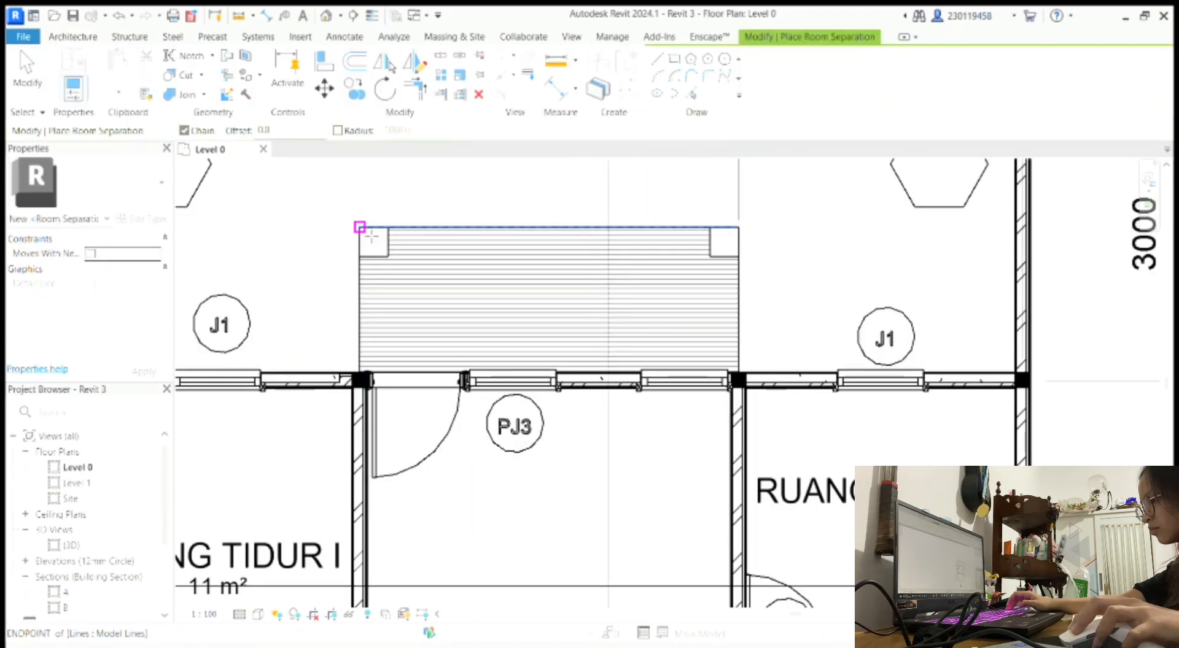
Outline the upper terrace with room separation lines from its outer corners down to the wall at PJ3
{"action": "left_click", "coordinate": [363, 229]}
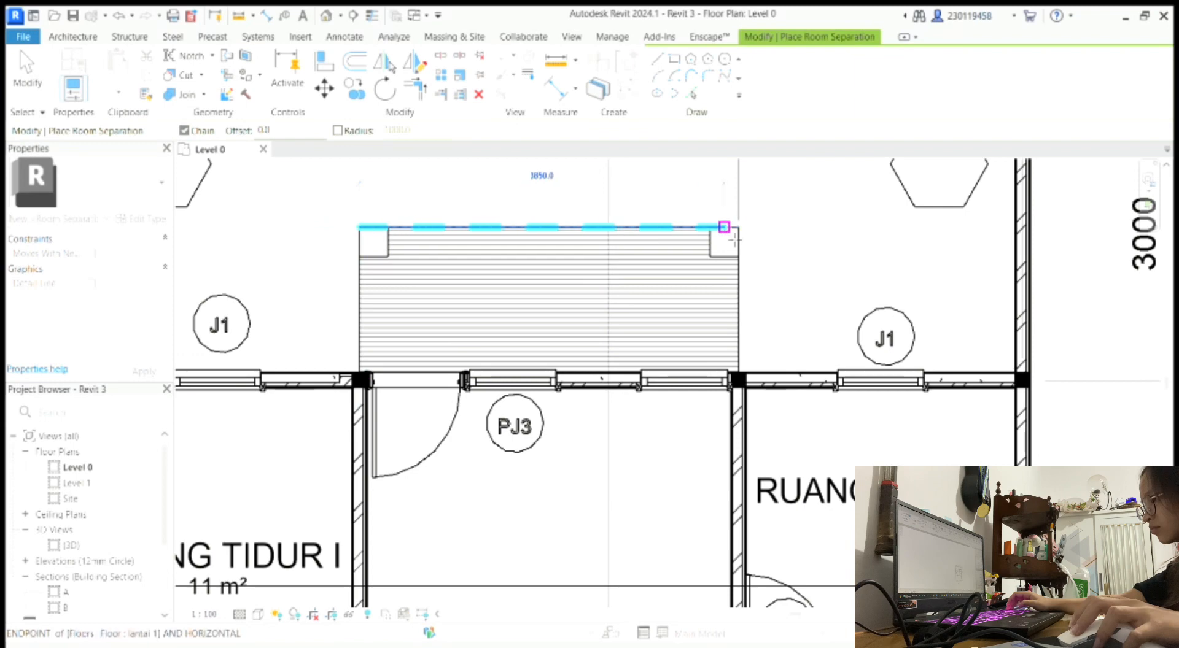
{"action": "left_click", "coordinate": [739, 227]}
{"action": "left_click", "coordinate": [739, 378]}
{"action": "left_click", "coordinate": [362, 379]}
Place a room inside the outlined upper terrace and name it TERAS
{"action": "key", "text": "r"}
{"action": "key", "text": "m"}
{"action": "left_click", "coordinate": [563, 289]}
{"action": "left_click", "coordinate": [562, 240]}
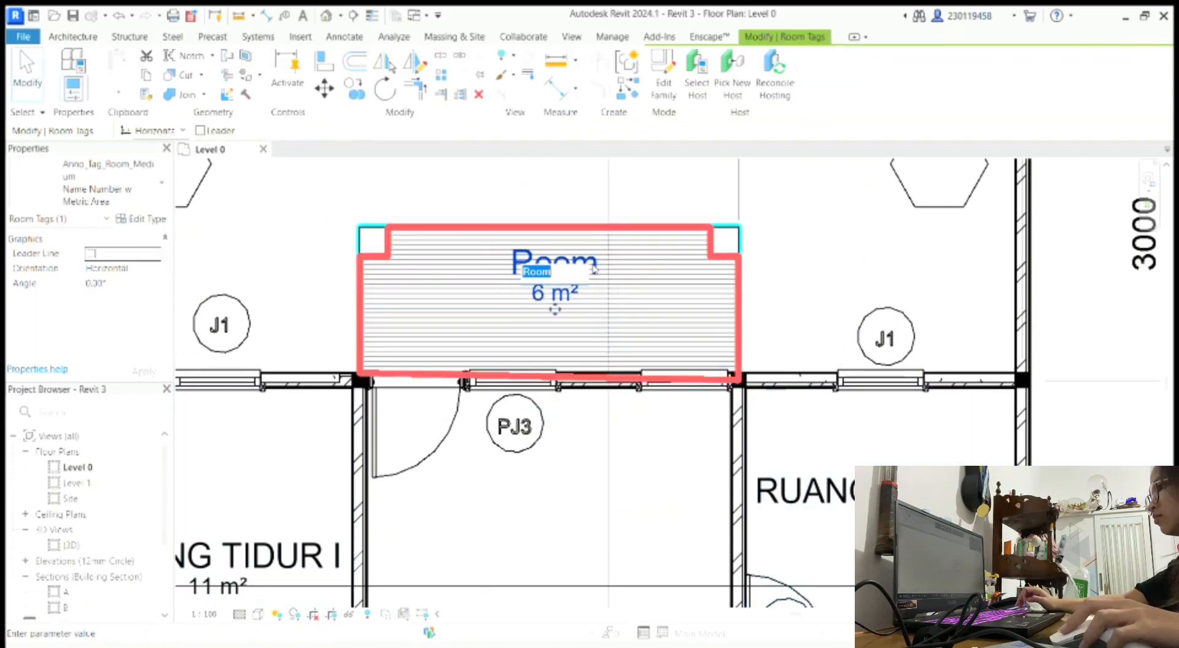
{"action": "type", "text": "TERAS"}
{"action": "key", "text": "Return"}
{"action": "key", "text": "Escape"}
{"action": "key", "text": "Escape"}
{"action": "scroll", "coordinate": [636, 379], "scroll_direction": "down", "scroll_amount": 4}
Draw room separation lines down the wall beside RUANG TIDUR II and across the central area below door PJ3
{"action": "key", "text": "r"}
{"action": "key", "text": "s"}
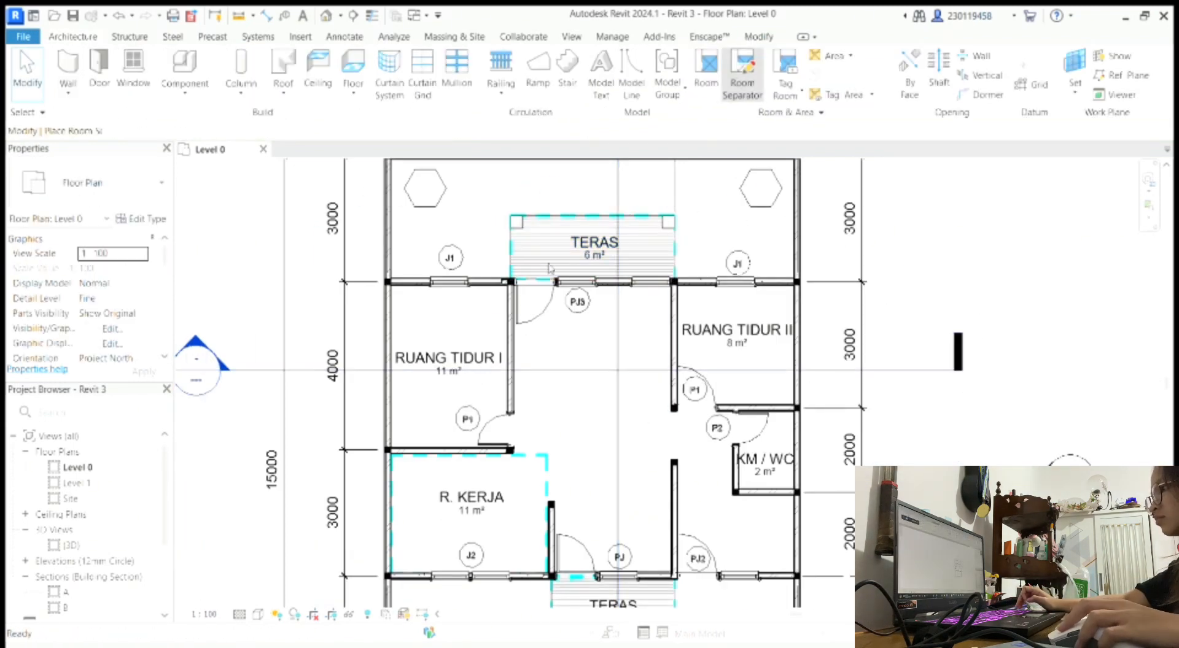
{"action": "left_click", "coordinate": [671, 283]}
{"action": "left_click", "coordinate": [671, 398]}
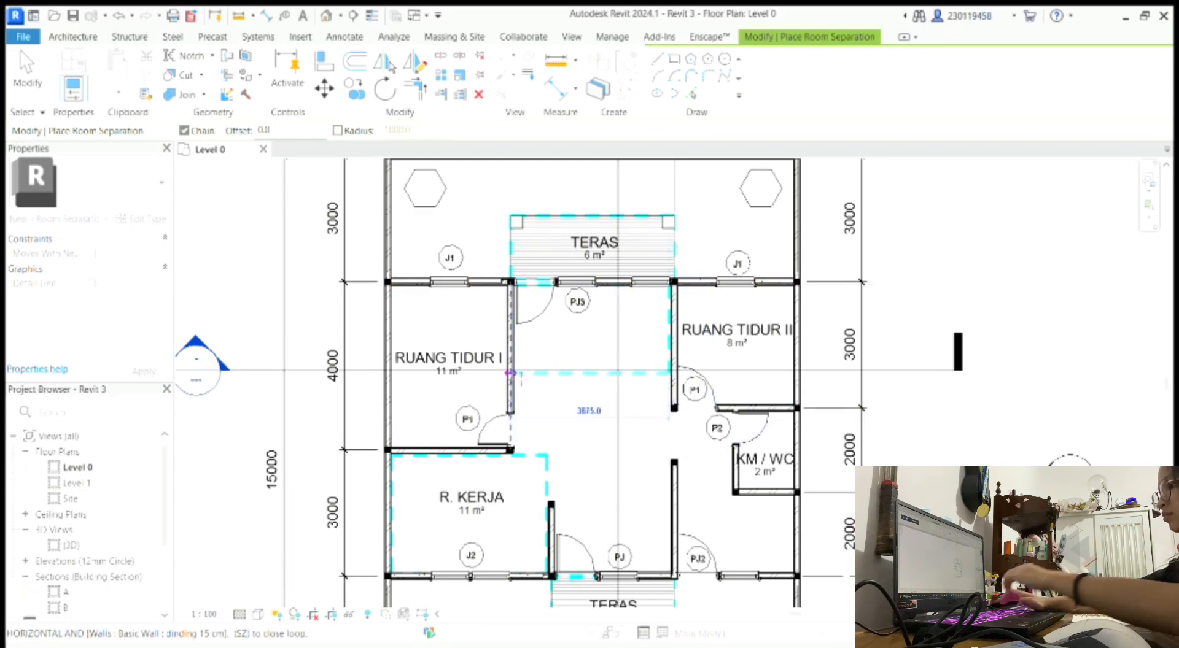
{"action": "key", "text": "Escape"}
{"action": "key", "text": "Escape"}
Select the whole plan, filter the selection to <Room Separation> only, and hide those lines in the view
{"action": "key", "text": "z"}
{"action": "key", "text": "f"}
{"action": "left_click_drag", "start_coordinate": [476, 221], "coordinate": [794, 473]}
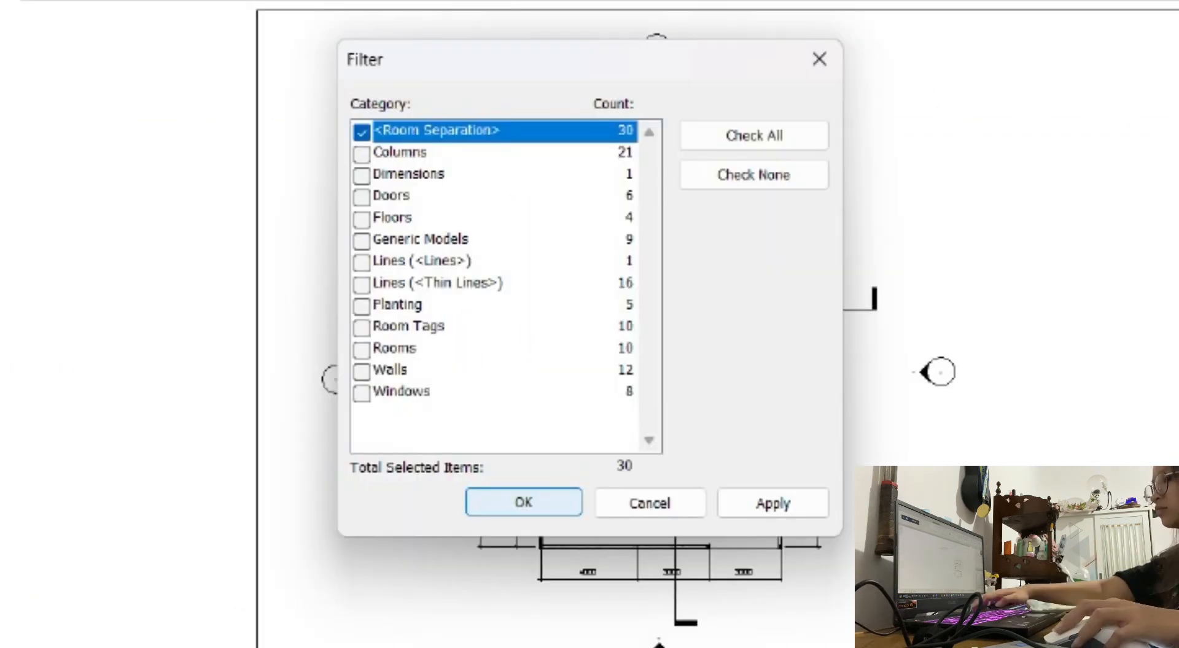
{"action": "left_click", "coordinate": [524, 503]}
{"action": "key", "text": "e"}
{"action": "key", "text": "h"}
{"action": "scroll", "coordinate": [650, 369], "scroll_direction": "up", "scroll_amount": 4}
{"action": "scroll", "coordinate": [860, 394], "scroll_direction": "down", "scroll_amount": 4}
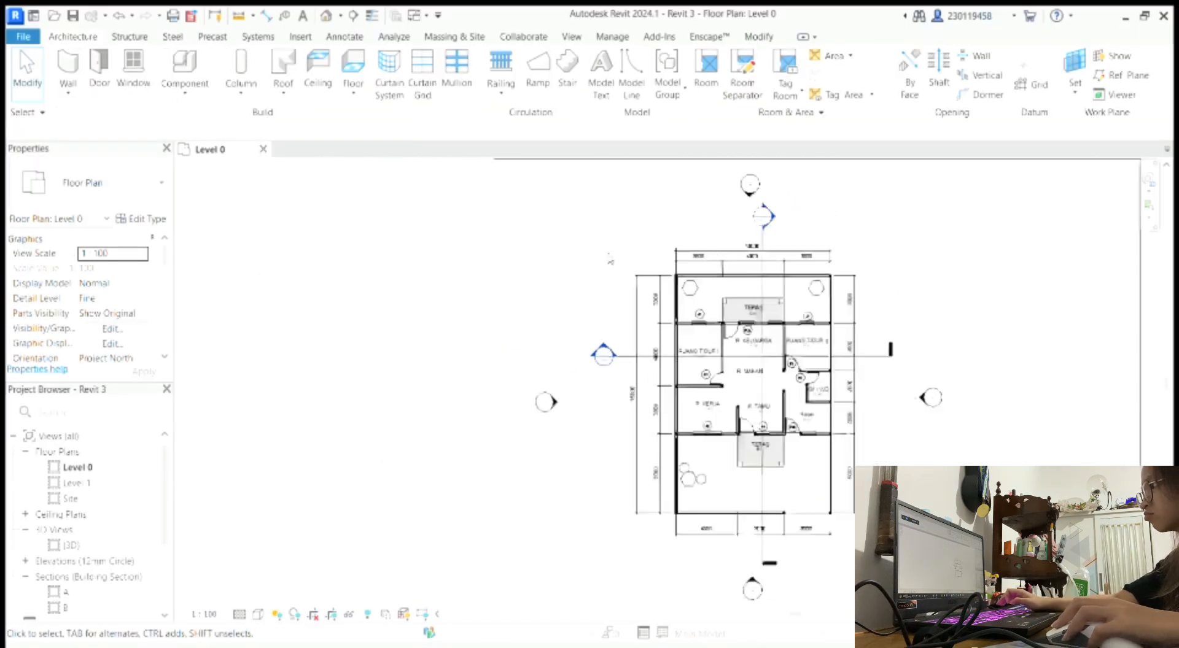
Draw horizontal grid lines through the lowest boundary wall, the lower terrace's outer edge and the house's lower facade wall
{"action": "middle_click_drag", "start_coordinate": [964, 233], "coordinate": [744, 247]}
{"action": "key", "text": "g"}
{"action": "key", "text": "r"}
{"action": "left_click", "coordinate": [619, 539]}
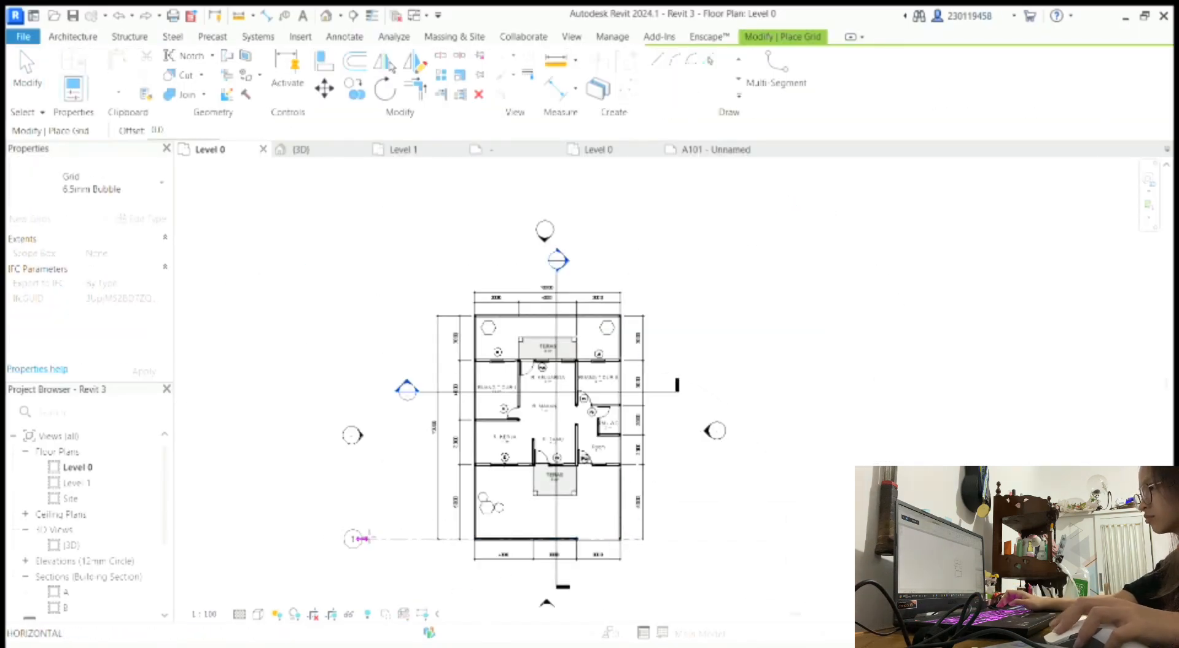
{"action": "left_click", "coordinate": [368, 539]}
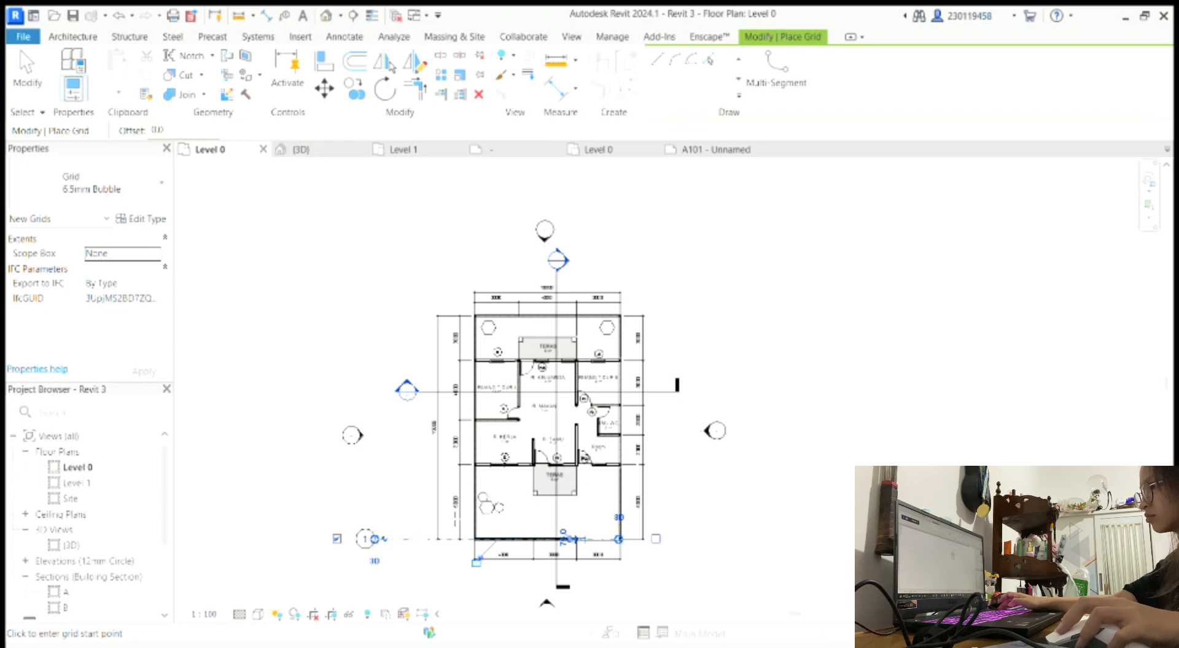
{"action": "left_click", "coordinate": [619, 493]}
{"action": "left_click", "coordinate": [374, 493]}
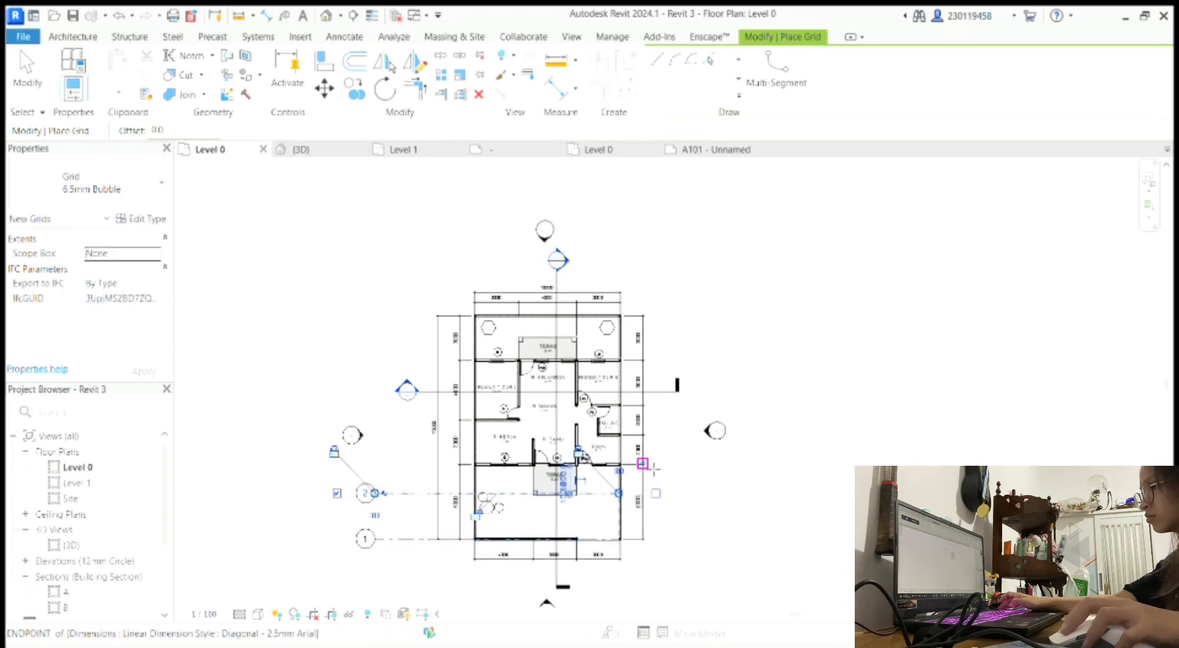
{"action": "scroll", "coordinate": [619, 468], "scroll_direction": "up", "scroll_amount": 2}
{"action": "left_click", "coordinate": [619, 465]}
{"action": "left_click", "coordinate": [375, 466]}
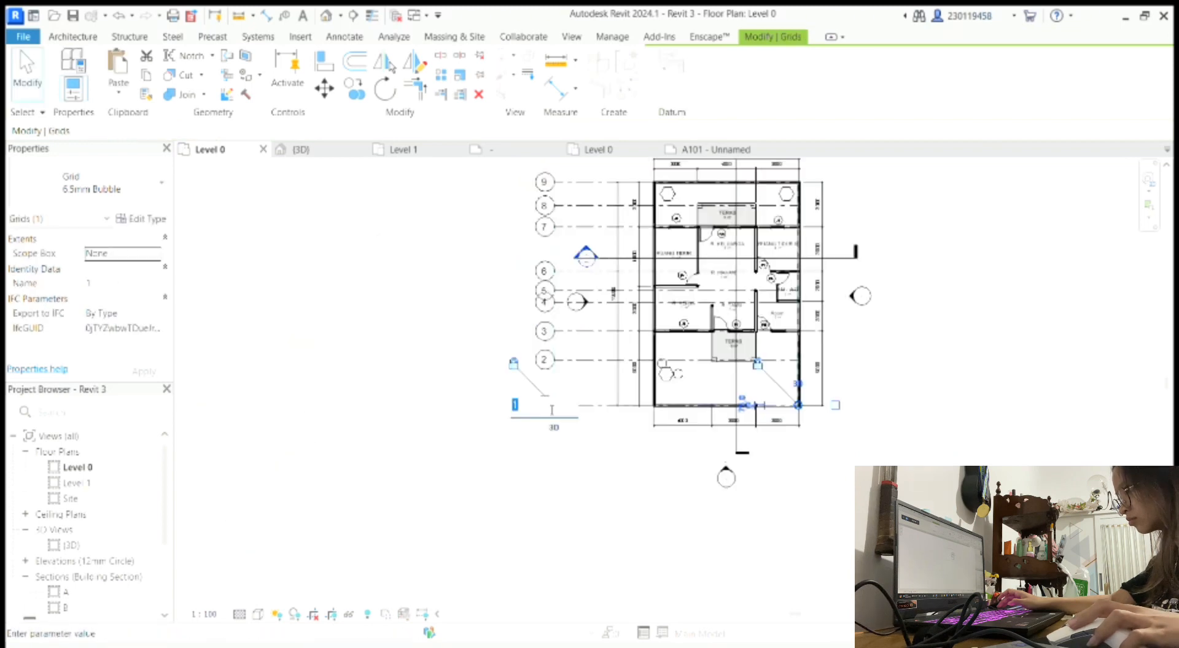
Rename the second to fifth horizontal grids, counted upward from grid A, as B, C, D and E
{"action": "left_click", "coordinate": [546, 363]}
{"action": "type", "text": "B"}
{"action": "left_click", "coordinate": [546, 333]}
{"action": "type", "text": "C"}
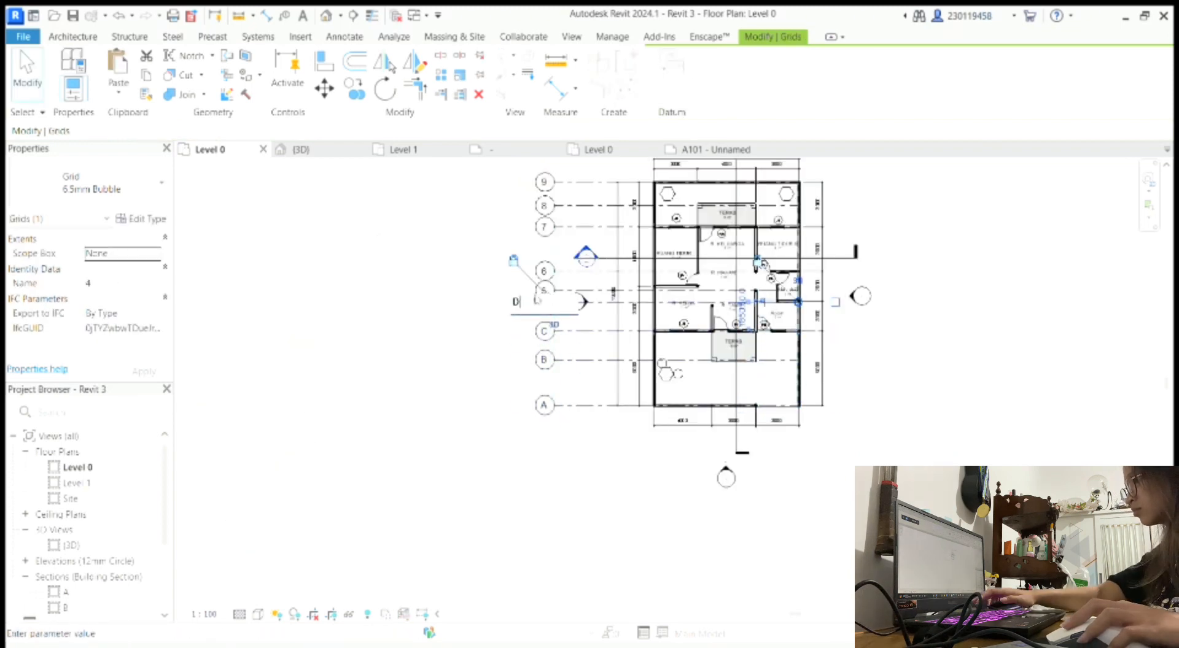
{"action": "type", "text": "D"}
{"action": "left_click", "coordinate": [546, 293]}
{"action": "scroll", "coordinate": [485, 280], "scroll_direction": "up", "scroll_amount": 2}
{"action": "type", "text": "E"}
{"action": "left_click", "coordinate": [551, 272]}
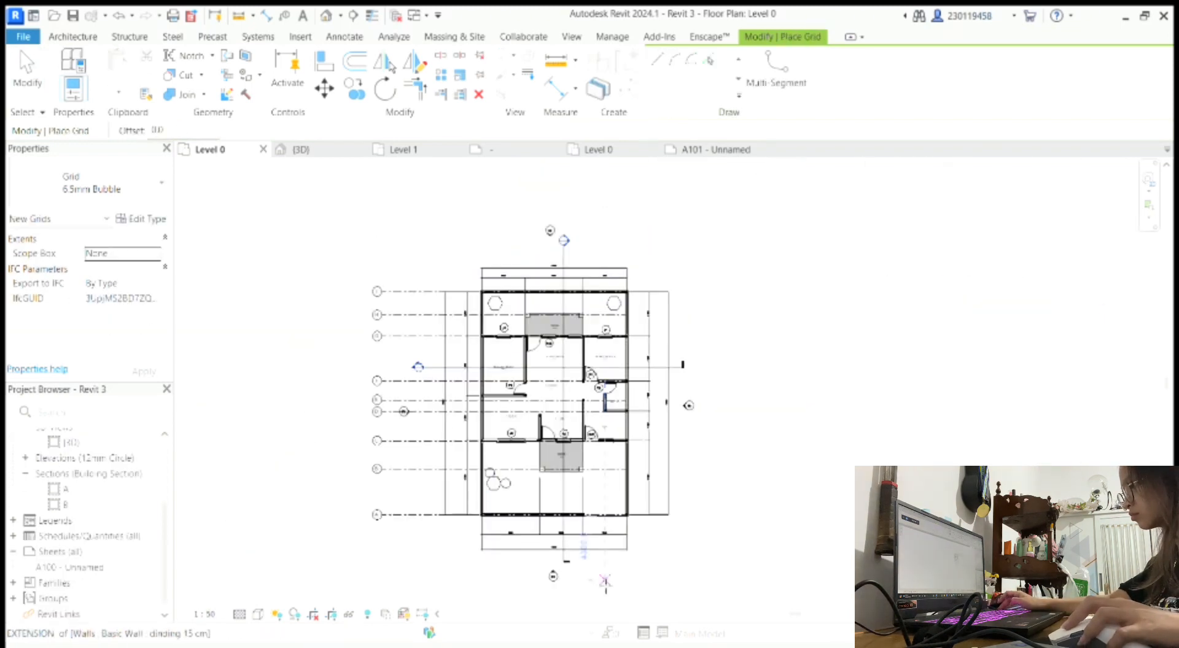
Draw vertical grid lines through the outer wall beside RUANG TIDUR I, that bedroom's inner wall and the wall between R. KERJA and R. TAMU
{"action": "left_click", "coordinate": [417, 367]}
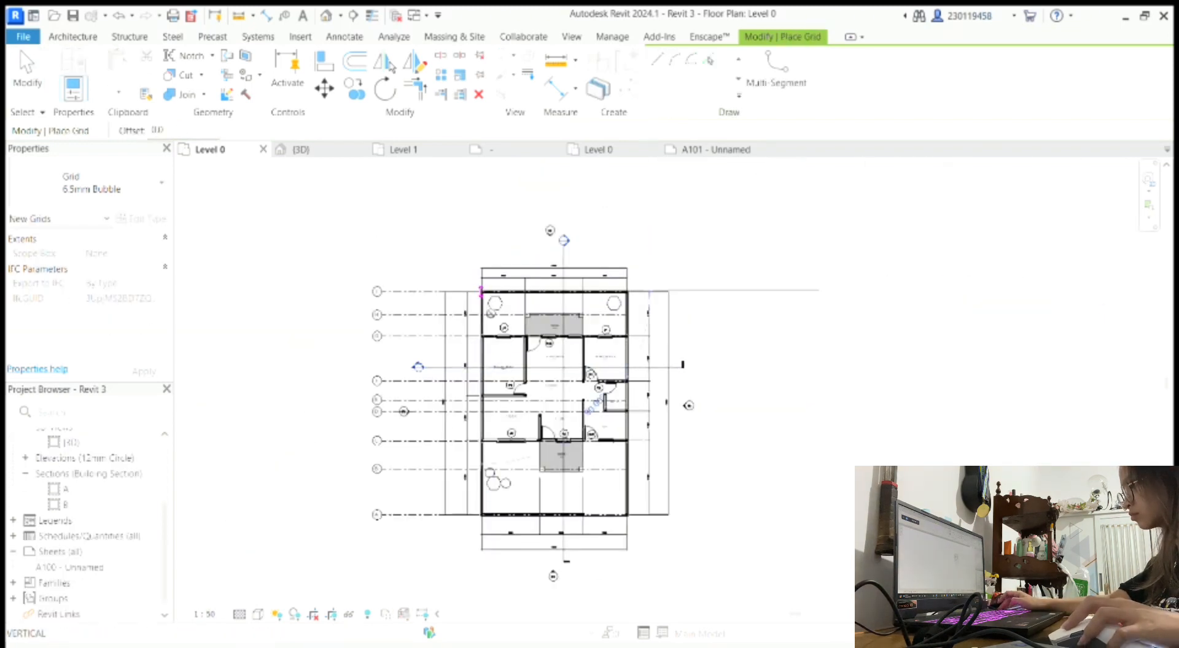
{"action": "left_click", "coordinate": [490, 565]}
{"action": "left_click", "coordinate": [526, 291]}
{"action": "left_click", "coordinate": [530, 568]}
{"action": "left_click", "coordinate": [541, 335]}
{"action": "left_click", "coordinate": [541, 568]}
{"action": "key", "text": "Escape"}
{"action": "key", "text": "Escape"}
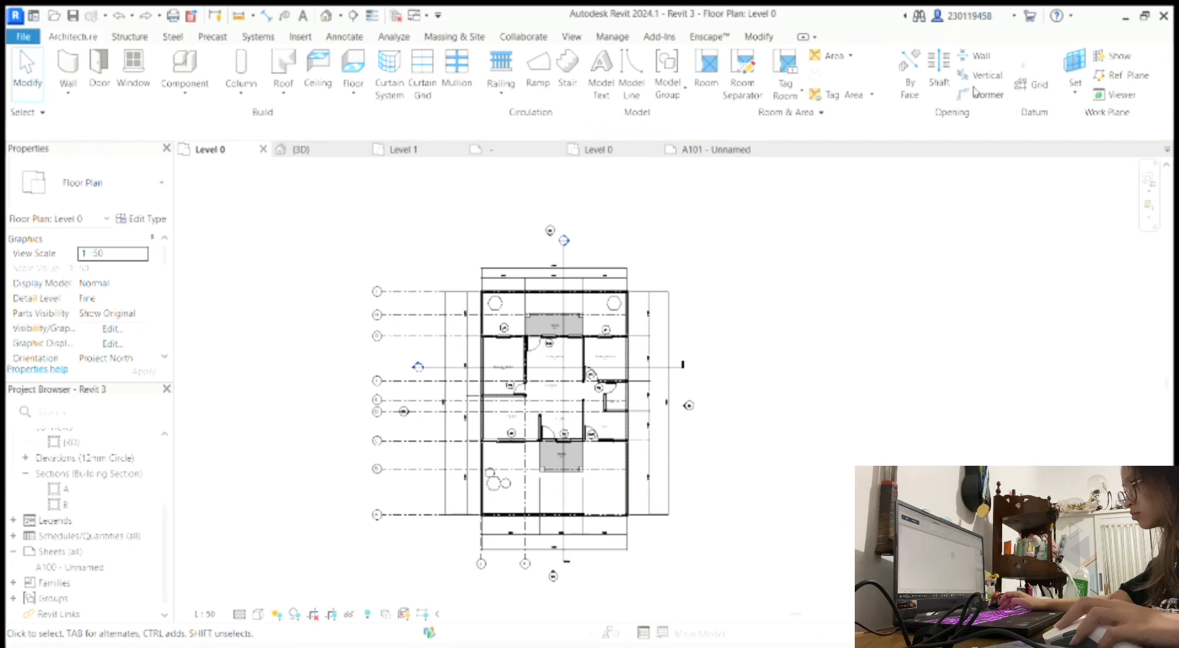
Open the Level 1 plan and change the lower roof edges to the <Overhead> line style with Linework
{"action": "left_click", "coordinate": [399, 150]}
{"action": "key", "text": "l"}
{"action": "key", "text": "w"}
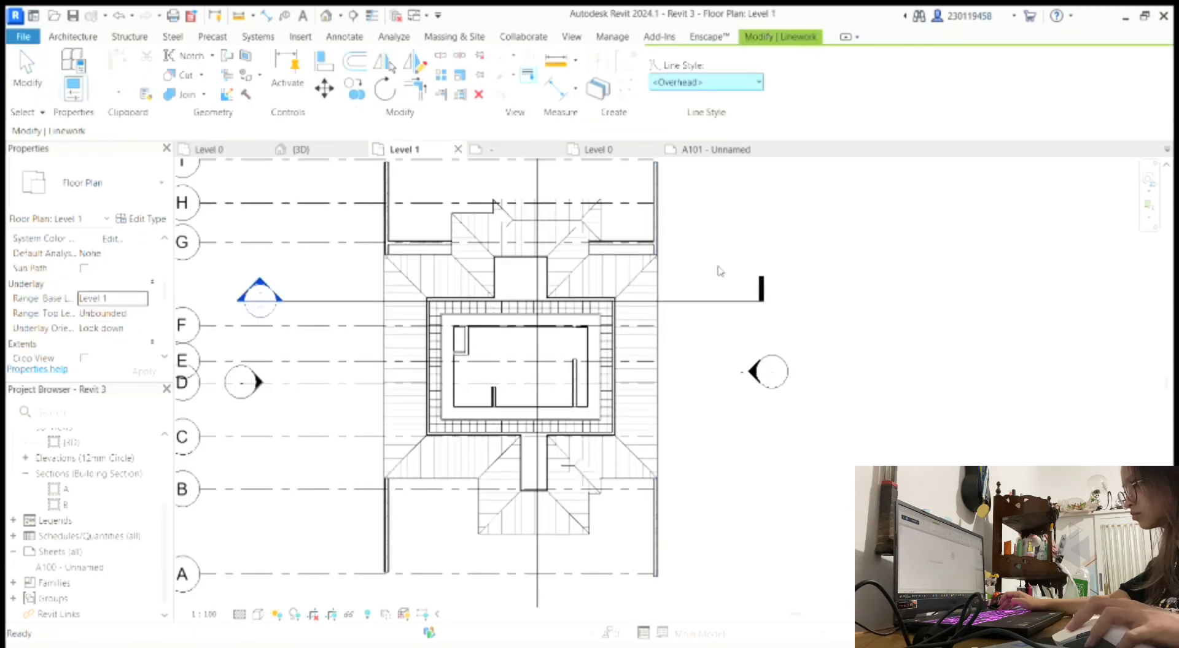
{"action": "scroll", "coordinate": [588, 547], "scroll_direction": "up", "scroll_amount": 2}
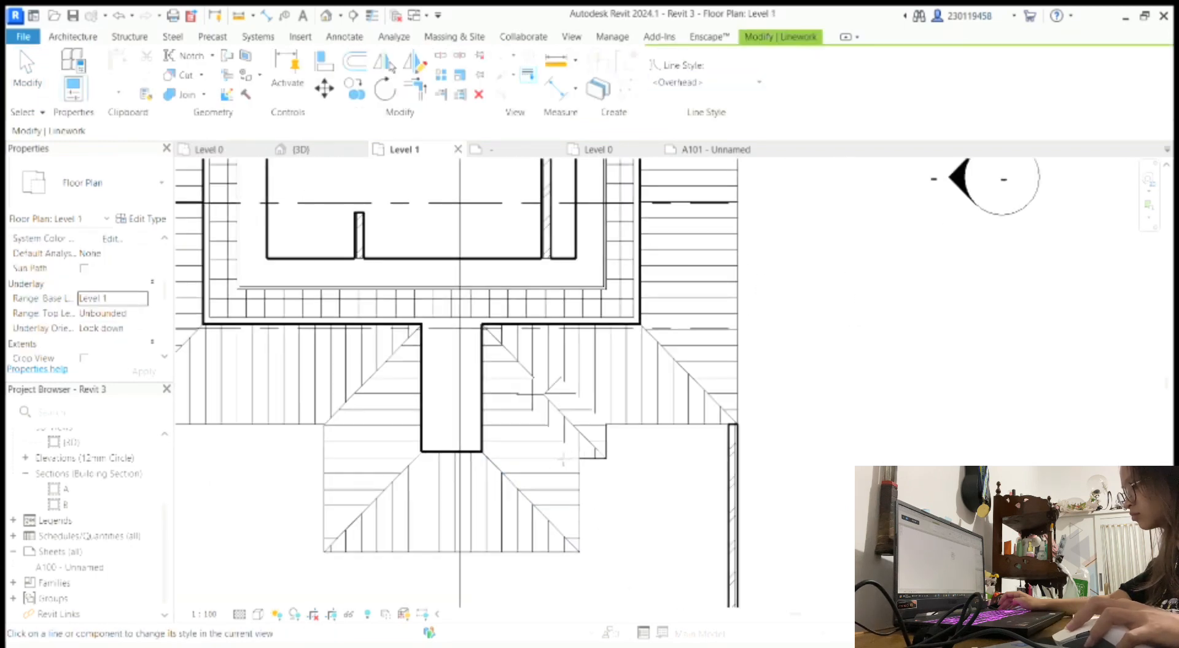
{"action": "left_click", "coordinate": [564, 408]}
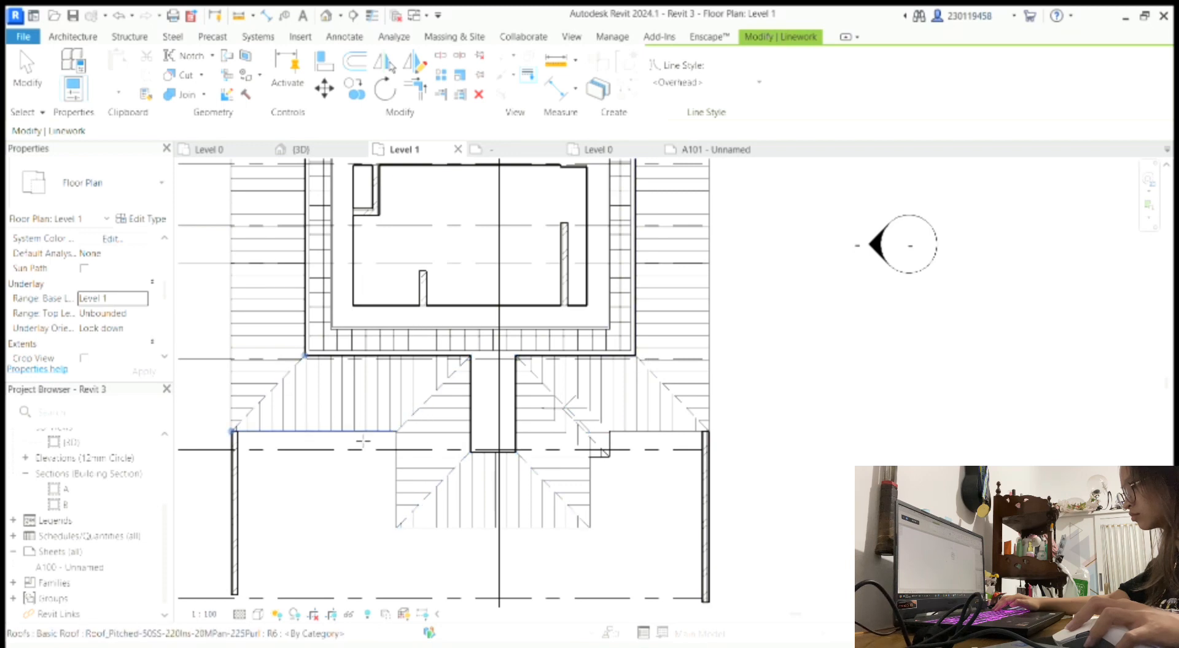
{"action": "left_click", "coordinate": [643, 433]}
{"action": "scroll", "coordinate": [601, 462], "scroll_direction": "down", "scroll_amount": 1}
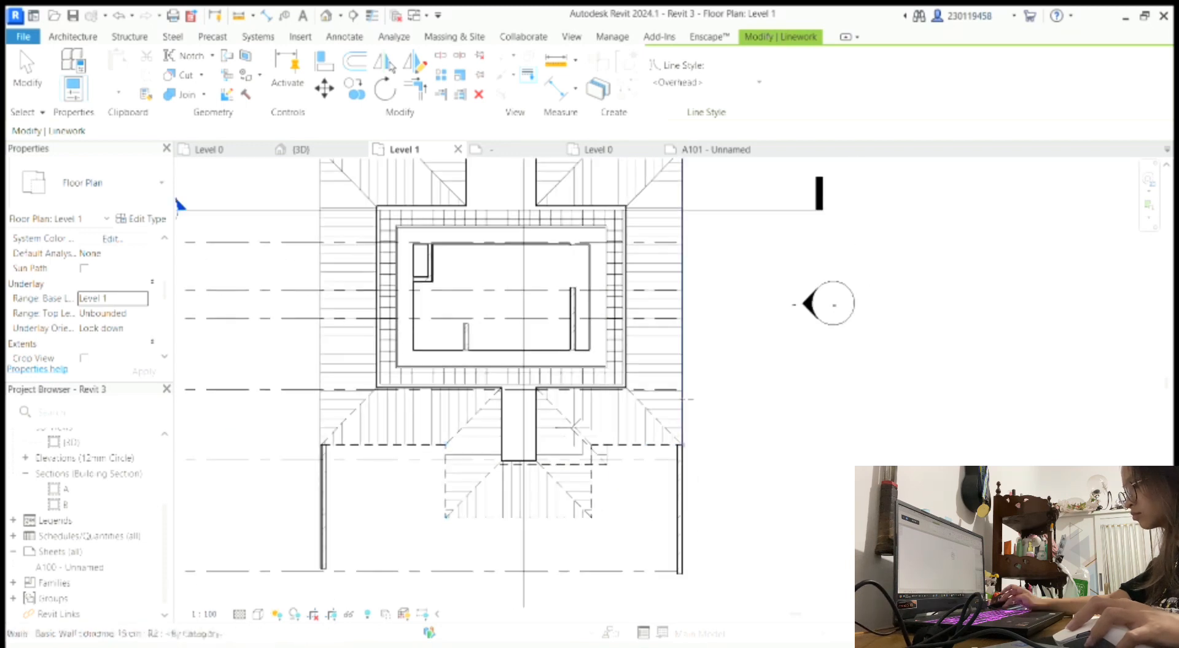
Apply the <Overhead> line style to the side eaves and the upper roof edges
{"action": "middle_click_drag", "start_coordinate": [600, 462], "coordinate": [616, 500]}
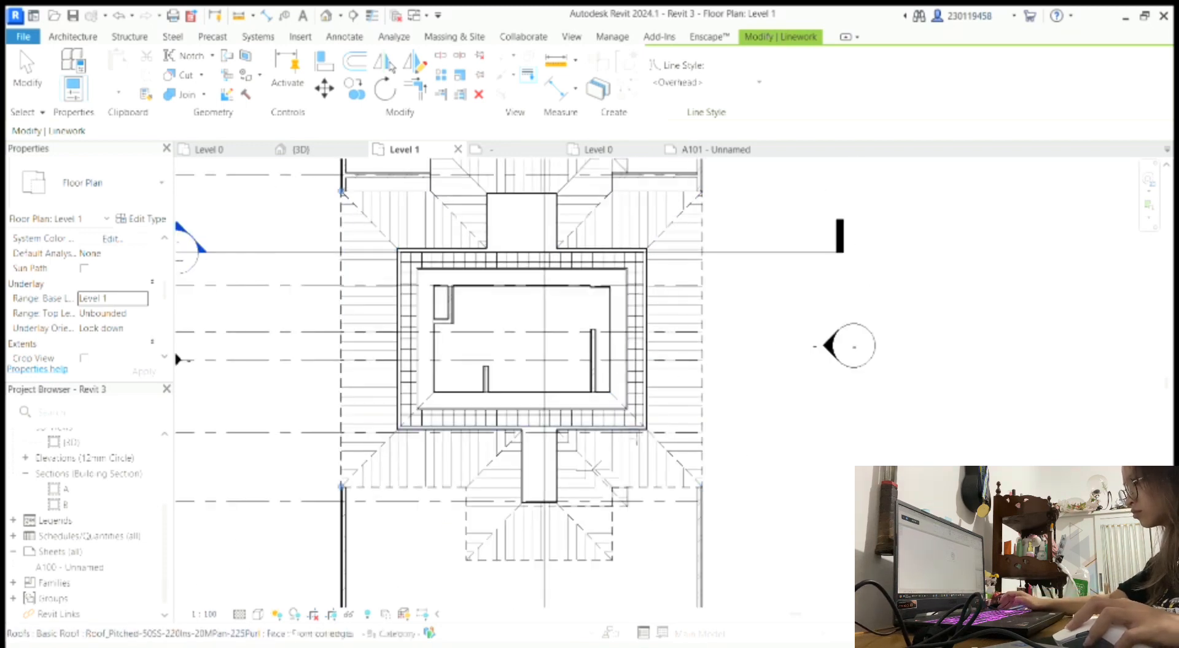
{"action": "middle_click_drag", "start_coordinate": [386, 185], "coordinate": [387, 265]}
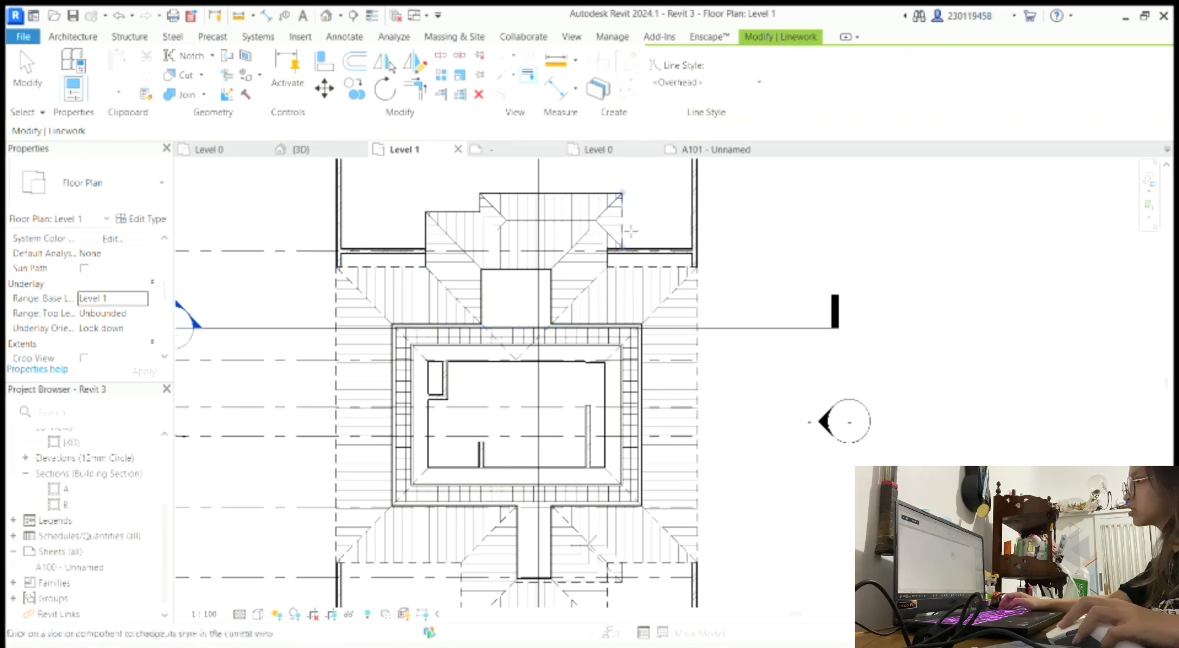
{"action": "left_click", "coordinate": [452, 235]}
{"action": "scroll", "coordinate": [453, 235], "scroll_direction": "down", "scroll_amount": 1}
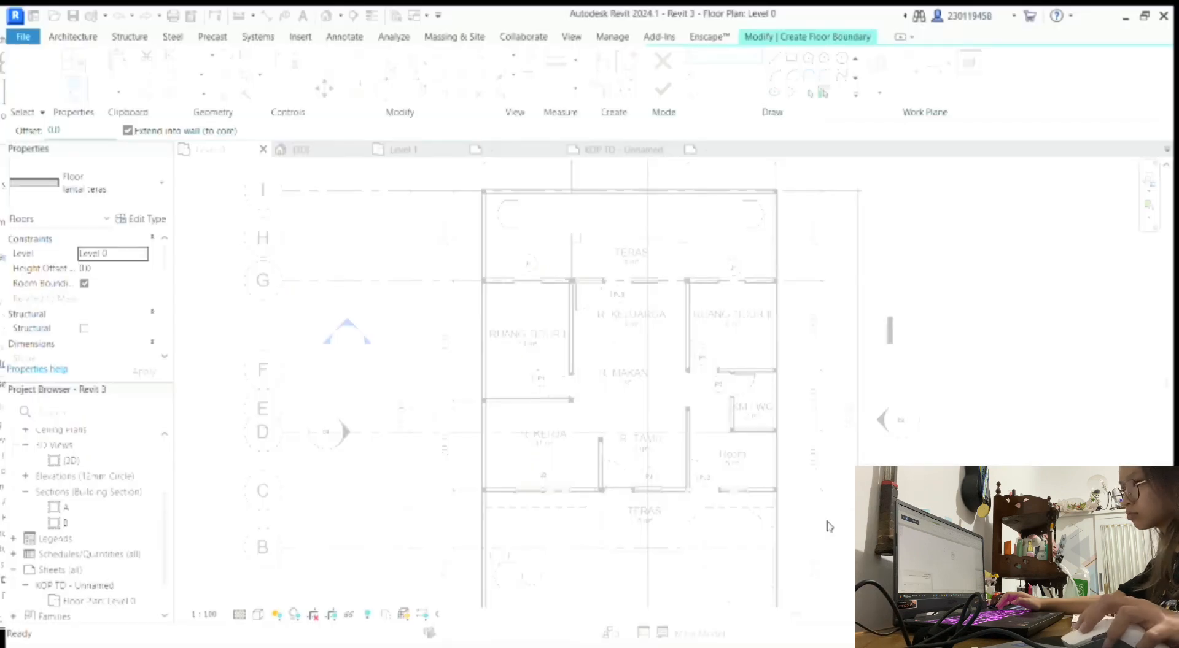
Sketch a wavy spline boundary for a lantai tanah floor across the back yard corner above RUANG TIDUR I
{"action": "left_click", "coordinate": [544, 238]}
{"action": "left_click", "coordinate": [550, 215]}
{"action": "left_click", "coordinate": [593, 212]}
{"action": "left_click", "coordinate": [612, 190]}
{"action": "key", "text": "Escape"}
{"action": "key", "text": "Escape"}
{"action": "left_click", "coordinate": [663, 90]}
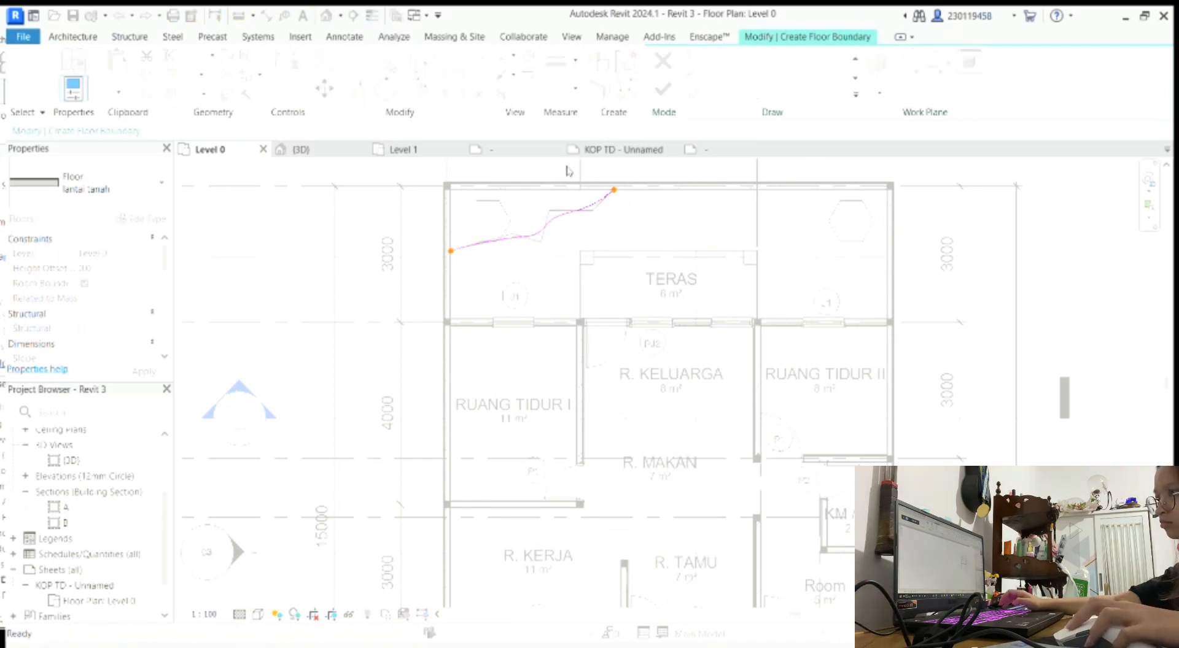
Close the spline boundary with straight lines along the two yard walls and finish the lantai tanah floor
{"action": "scroll", "coordinate": [565, 171], "scroll_direction": "up", "scroll_amount": 3}
{"action": "left_click", "coordinate": [775, 58]}
{"action": "left_click", "coordinate": [668, 219]}
{"action": "left_click", "coordinate": [420, 219]}
{"action": "left_click", "coordinate": [420, 313]}
{"action": "left_click", "coordinate": [663, 90]}
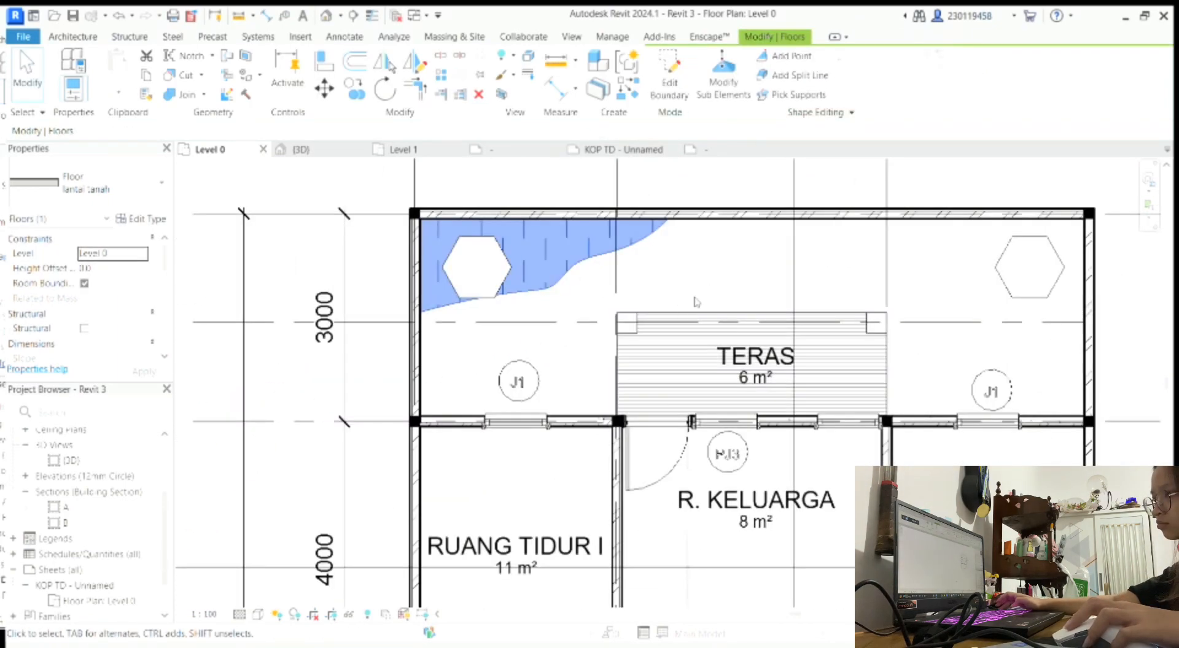
Sketch a wavy spline floor boundary around the opposite back yard corner, from the rear wall to the side wall above RUANG TIDUR II
{"action": "left_click", "coordinate": [842, 75]}
{"action": "left_click", "coordinate": [829, 219]}
{"action": "left_click", "coordinate": [854, 234]}
{"action": "left_click", "coordinate": [865, 260]}
{"action": "left_click", "coordinate": [907, 271]}
{"action": "left_click", "coordinate": [921, 298]}
{"action": "left_click", "coordinate": [970, 300]}
{"action": "left_click", "coordinate": [996, 329]}
{"action": "left_click", "coordinate": [1085, 324]}
Close the second back yard boundary with lines along the rear and side walls and finish the floor
{"action": "left_click", "coordinate": [775, 57]}
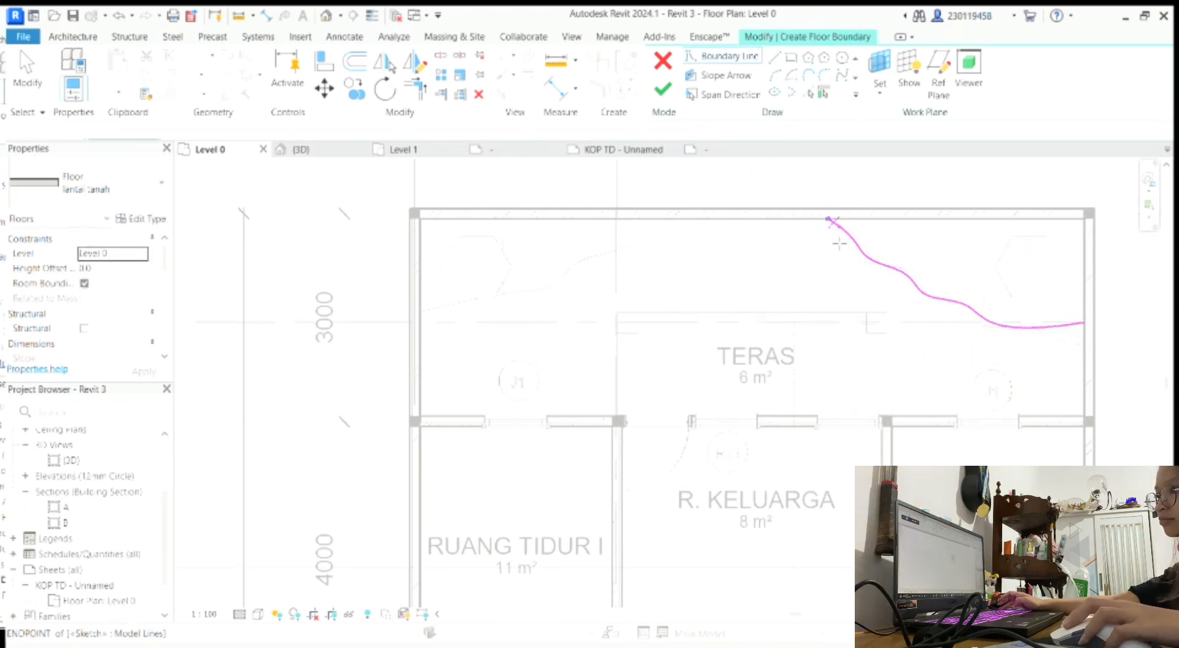
{"action": "left_click", "coordinate": [829, 219]}
{"action": "left_click", "coordinate": [1084, 219]}
{"action": "left_click", "coordinate": [1084, 324]}
{"action": "left_click", "coordinate": [662, 90]}
{"action": "left_click", "coordinate": [961, 350]}
Start a lantai tanah floor in the front yard and sketch a wavy spline from the side wall below the plants to the front wall
{"action": "scroll", "coordinate": [776, 411], "scroll_direction": "down", "scroll_amount": 4}
{"action": "mouse_move", "coordinate": [621, 491]}
{"action": "middle_mouse_down"}
{"action": "mouse_move", "coordinate": [632, 394]}
{"action": "mouse_move", "coordinate": [614, 245]}
{"action": "middle_mouse_up"}
{"action": "scroll", "coordinate": [675, 369], "scroll_direction": "up", "scroll_amount": 3}
{"action": "left_click", "coordinate": [353, 67]}
{"action": "left_click", "coordinate": [843, 74]}
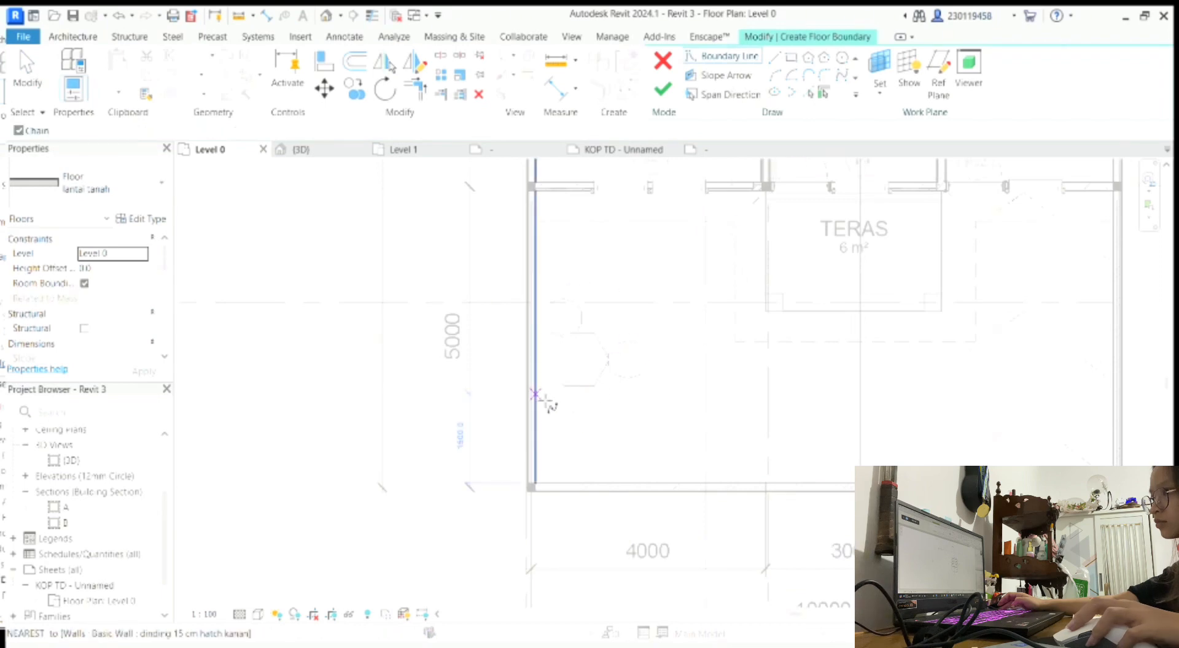
{"action": "left_click", "coordinate": [536, 404]}
{"action": "left_click", "coordinate": [561, 389]}
{"action": "left_click", "coordinate": [592, 398]}
{"action": "left_click", "coordinate": [634, 398]}
{"action": "left_click", "coordinate": [653, 430]}
{"action": "left_click", "coordinate": [692, 431]}
{"action": "left_click", "coordinate": [727, 455]}
{"action": "left_click", "coordinate": [773, 472]}
{"action": "left_click", "coordinate": [890, 483]}
{"action": "key", "text": "Escape"}
Close the front yard boundary with lines along the front and side walls and finish the floor
{"action": "left_click", "coordinate": [775, 58]}
{"action": "left_click", "coordinate": [890, 483]}
{"action": "left_click", "coordinate": [536, 483]}
{"action": "left_click", "coordinate": [536, 405]}
{"action": "left_click", "coordinate": [662, 90]}
{"action": "key", "text": "Escape"}
Draw a model line circle beside the lower corner of the plan near grid 6 for the north arrow
{"action": "scroll", "coordinate": [665, 434], "scroll_direction": "down", "scroll_amount": 1}
{"action": "middle_click_drag", "start_coordinate": [1013, 485], "coordinate": [331, 252]}
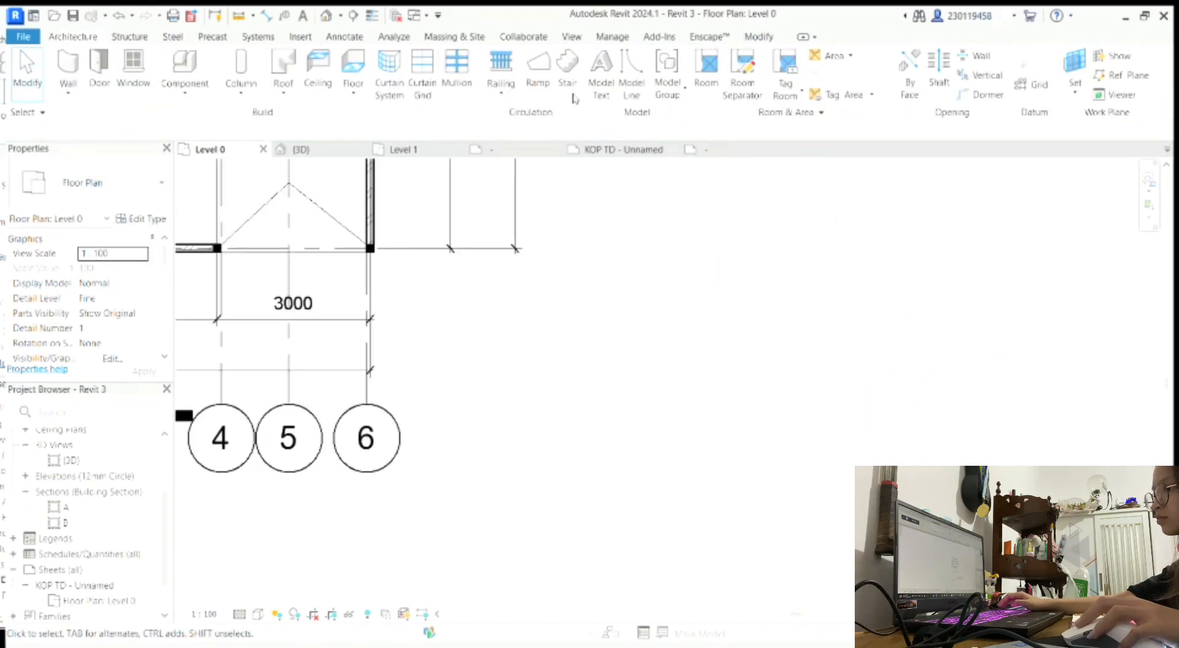
{"action": "left_click", "coordinate": [631, 69]}
{"action": "left_click", "coordinate": [724, 59]}
{"action": "left_click", "coordinate": [535, 366]}
{"action": "left_click", "coordinate": [554, 410]}
Draw a vertical diameter and a horizontal chord below the centre of the north arrow circle
{"action": "left_click", "coordinate": [658, 59]}
{"action": "left_click", "coordinate": [534, 318]}
{"action": "left_click", "coordinate": [535, 413]}
{"action": "key", "text": "Escape"}
{"action": "left_click", "coordinate": [492, 382]}
{"action": "left_click", "coordinate": [578, 383]}
{"action": "key", "text": "Escape"}
Draw the arrow's sloping sides from the circle's top to the chord ends, and join the chord ends through a point near the centre
{"action": "left_click", "coordinate": [535, 319]}
{"action": "left_click", "coordinate": [578, 382]}
{"action": "key", "text": "Escape"}
{"action": "left_click", "coordinate": [535, 318]}
{"action": "left_click", "coordinate": [493, 383]}
{"action": "left_click", "coordinate": [535, 369]}
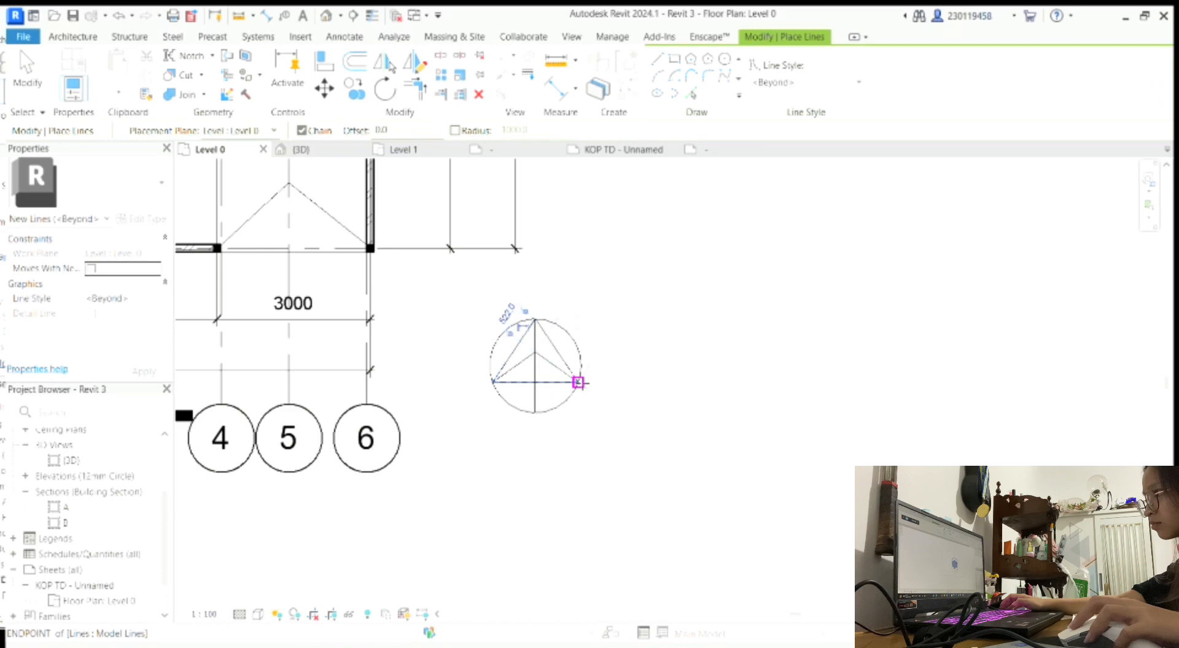
{"action": "left_click", "coordinate": [578, 382]}
{"action": "key", "text": "Escape"}
{"action": "key", "text": "Escape"}
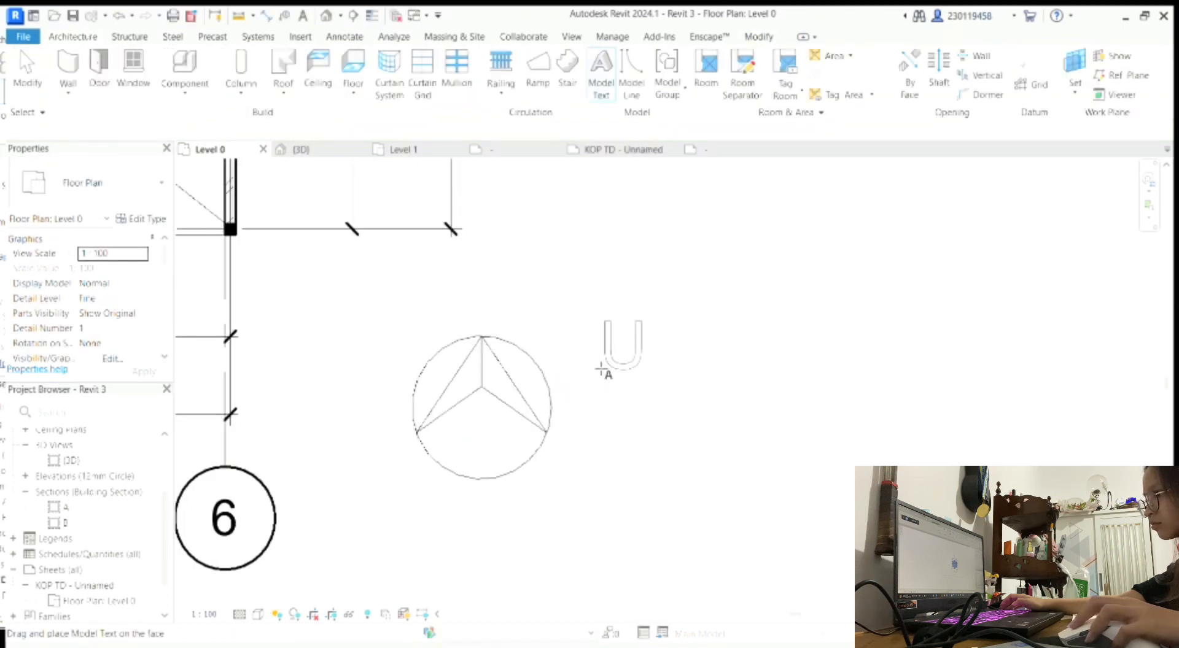
Place the model text U directly above the north arrow circle
{"action": "left_click", "coordinate": [482, 308]}
{"action": "scroll", "coordinate": [482, 319], "scroll_direction": "down", "scroll_amount": 5}
{"action": "scroll", "coordinate": [496, 443], "scroll_direction": "up", "scroll_amount": 5}
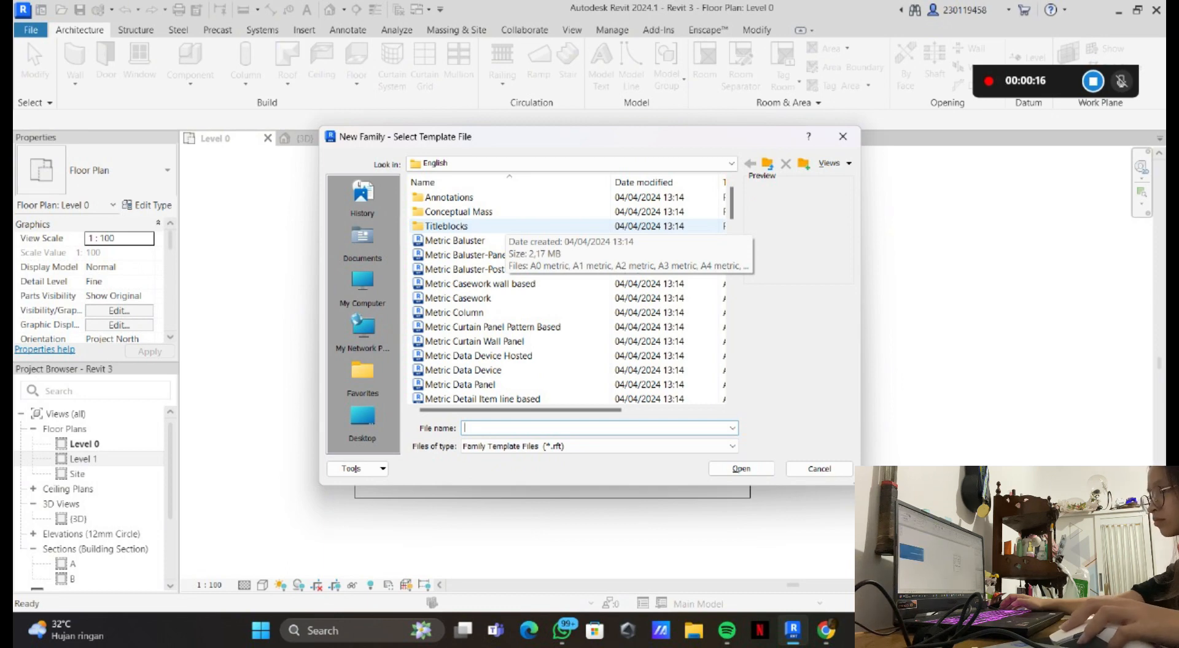
Open the Titleblocks template folder for a new family
{"action": "double_click", "coordinate": [447, 226]}
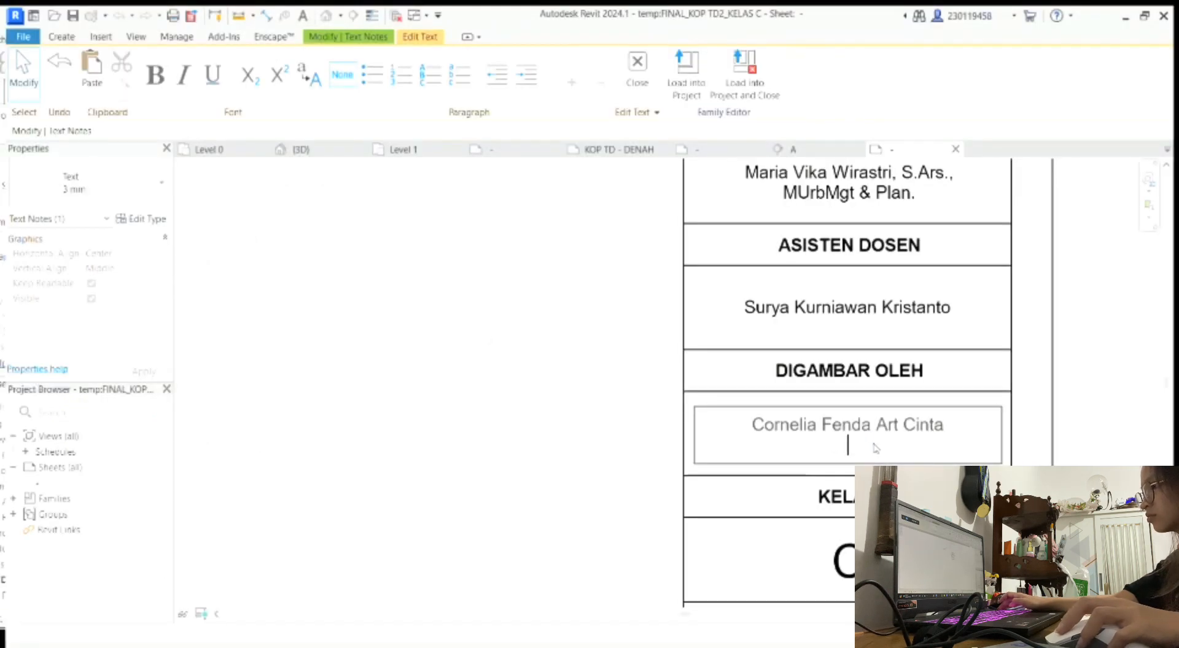
In the title block, complete the student number under DIGAMBAR OLEH and set SKALA to 1:100
{"action": "type", "text": "58"}
{"action": "scroll", "coordinate": [994, 358], "scroll_direction": "down", "scroll_amount": 2}
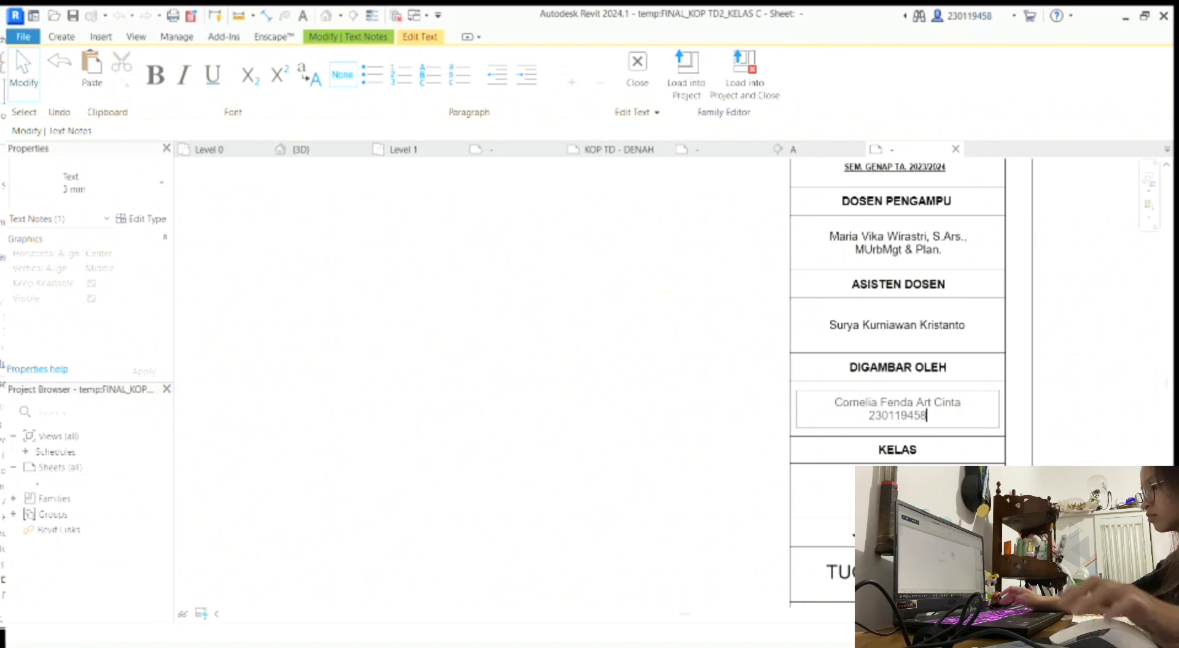
{"action": "scroll", "coordinate": [897, 368], "scroll_direction": "down", "scroll_amount": 3}
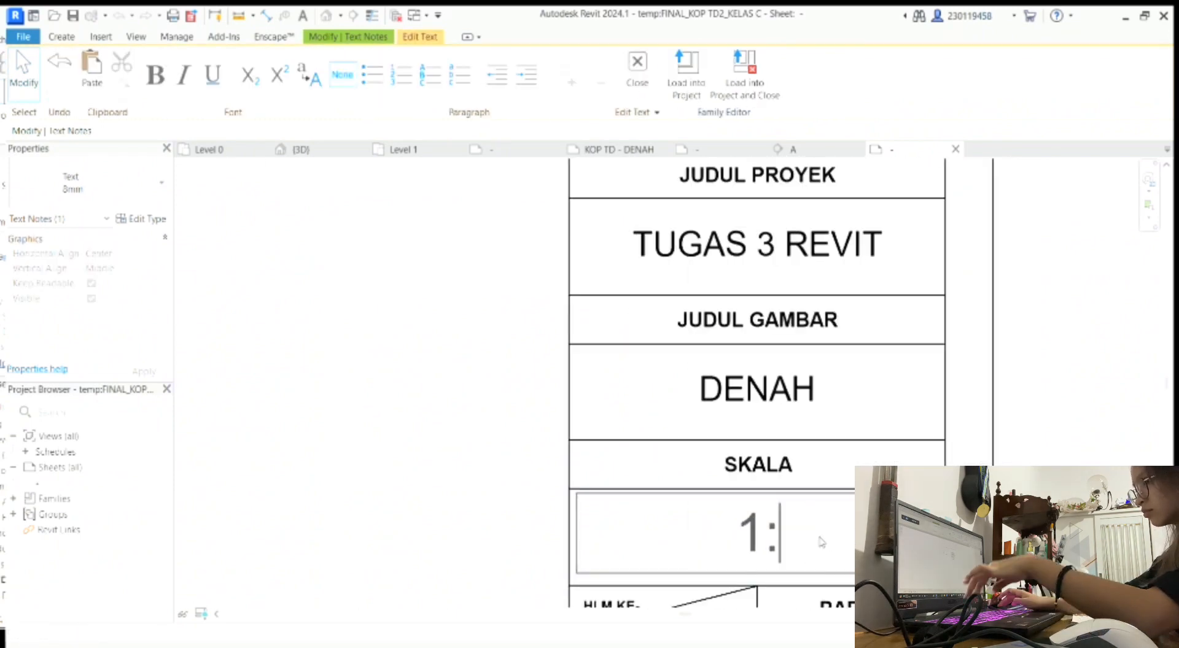
{"action": "type", "text": "100"}
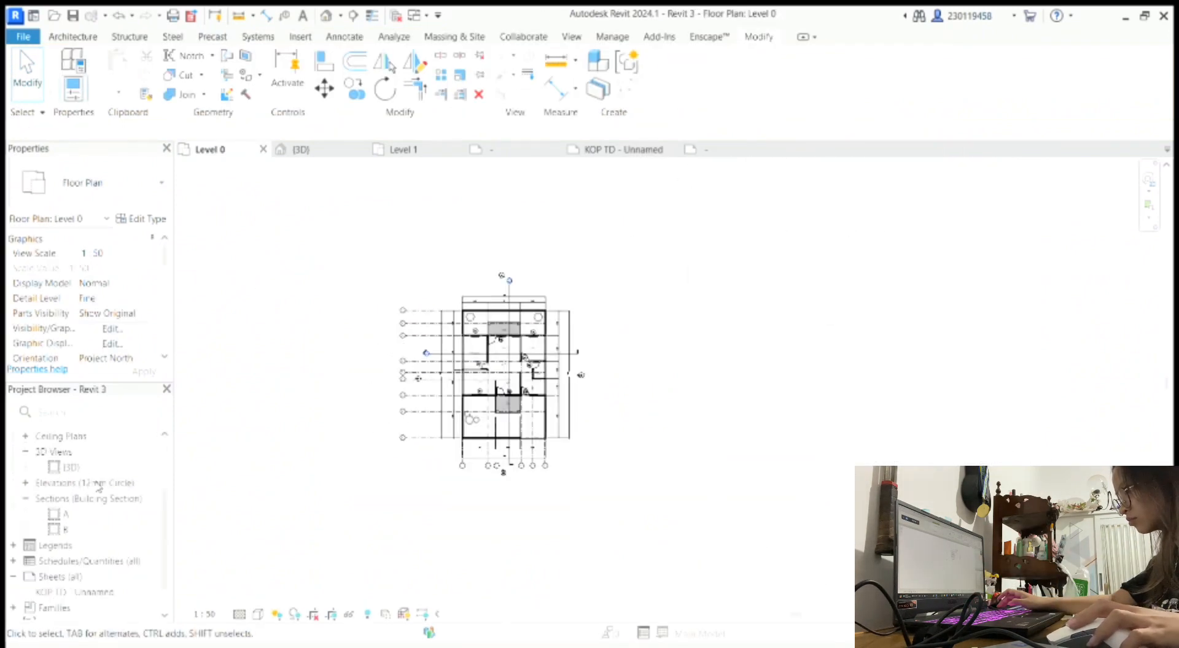
Place the Level 0 floor plan on the KOP TD sheet
{"action": "left_click", "coordinate": [86, 468]}
{"action": "left_click_drag", "start_coordinate": [114, 493], "coordinate": [100, 596]}
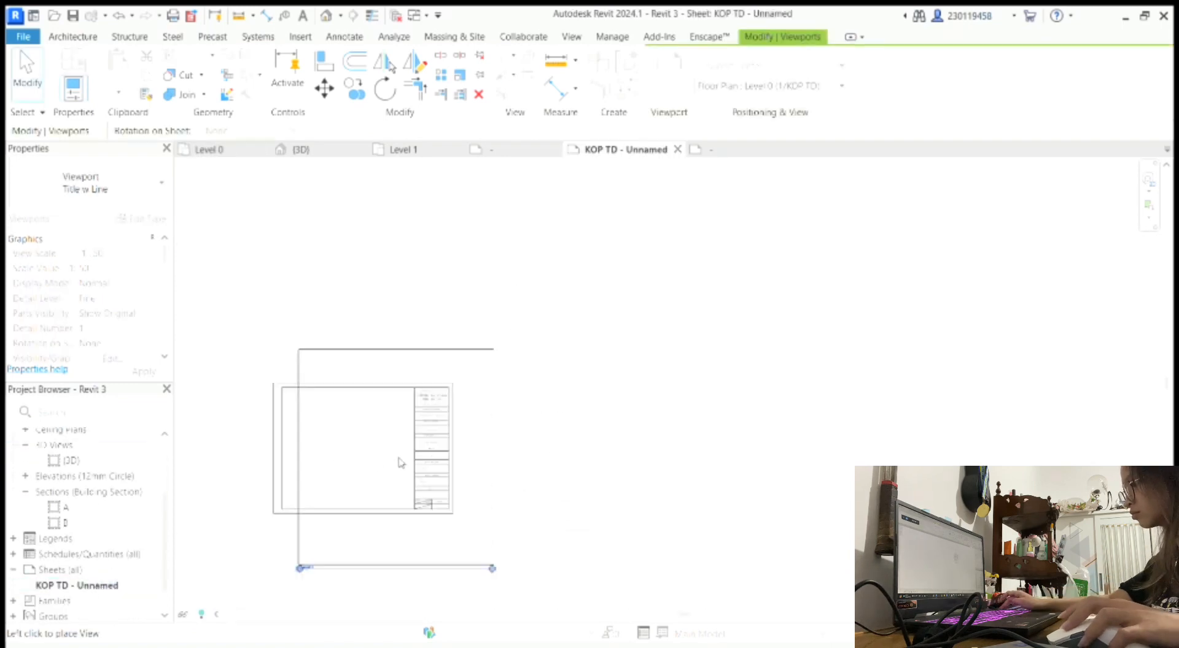
{"action": "left_click", "coordinate": [396, 465]}
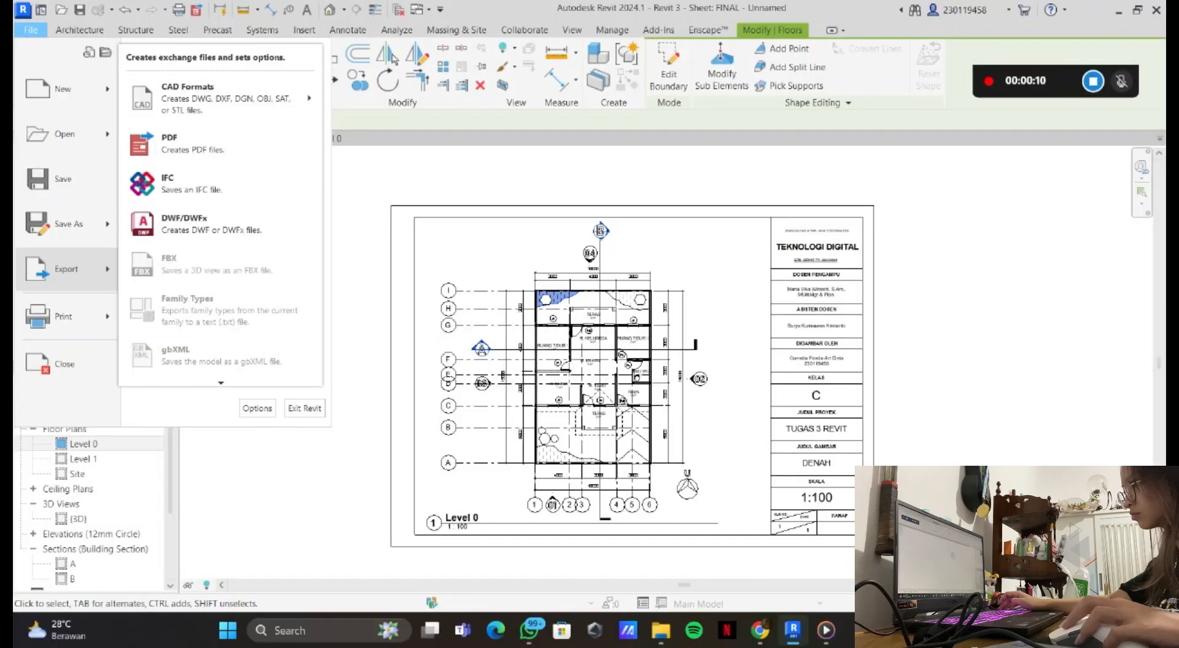
Export the finished sheet as a PDF and review the exported plan from top to bottom
{"action": "left_click", "coordinate": [170, 143]}
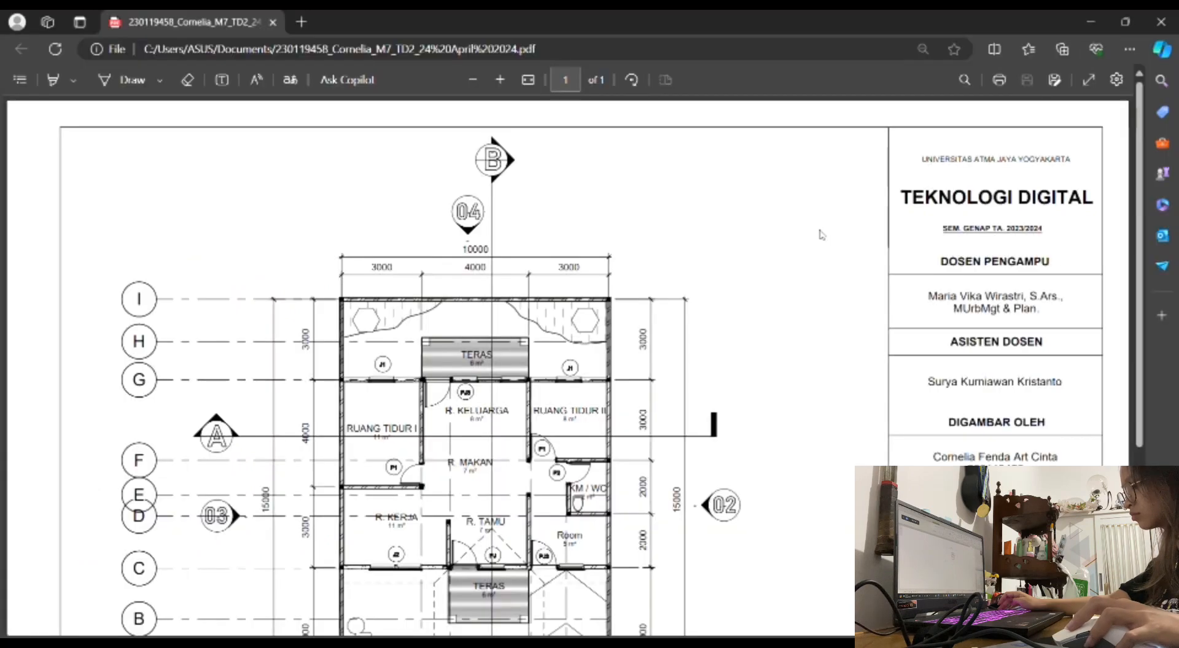
{"action": "scroll", "coordinate": [820, 235], "scroll_direction": "down", "scroll_amount": 5}
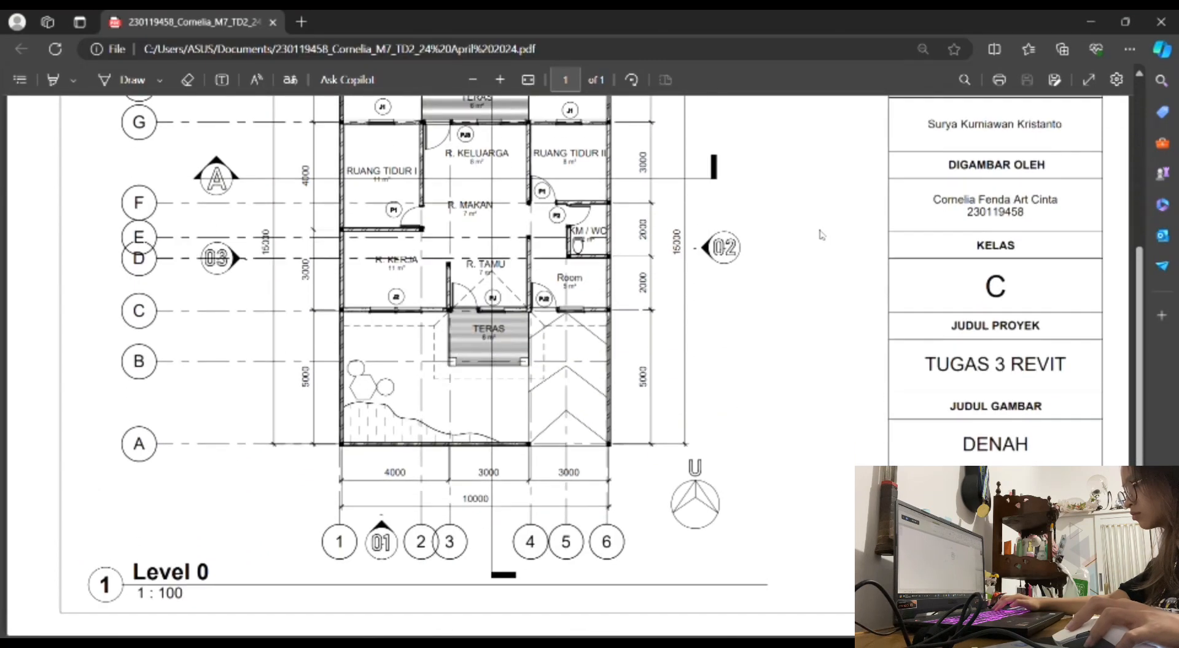
{"action": "scroll", "coordinate": [819, 235], "scroll_direction": "up", "scroll_amount": 5}
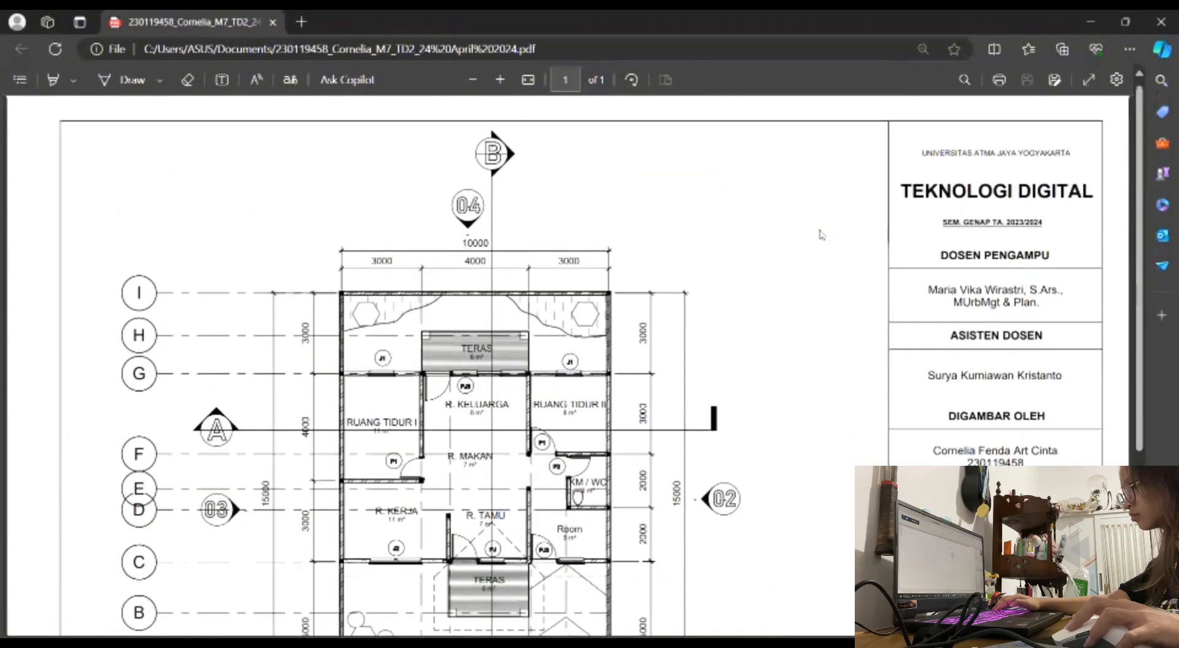